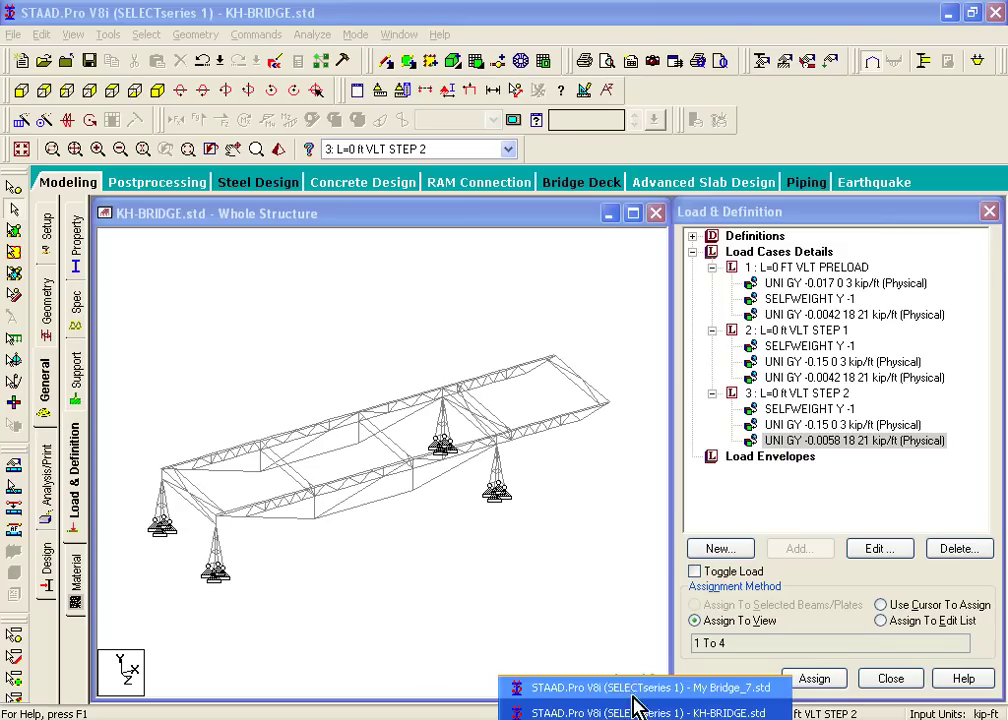
# - Save the KH-BRIDGE model, then open KH-BRIDGE.std in STAAD Editor via Edit Input Command File
pyautogui.click(640, 705)
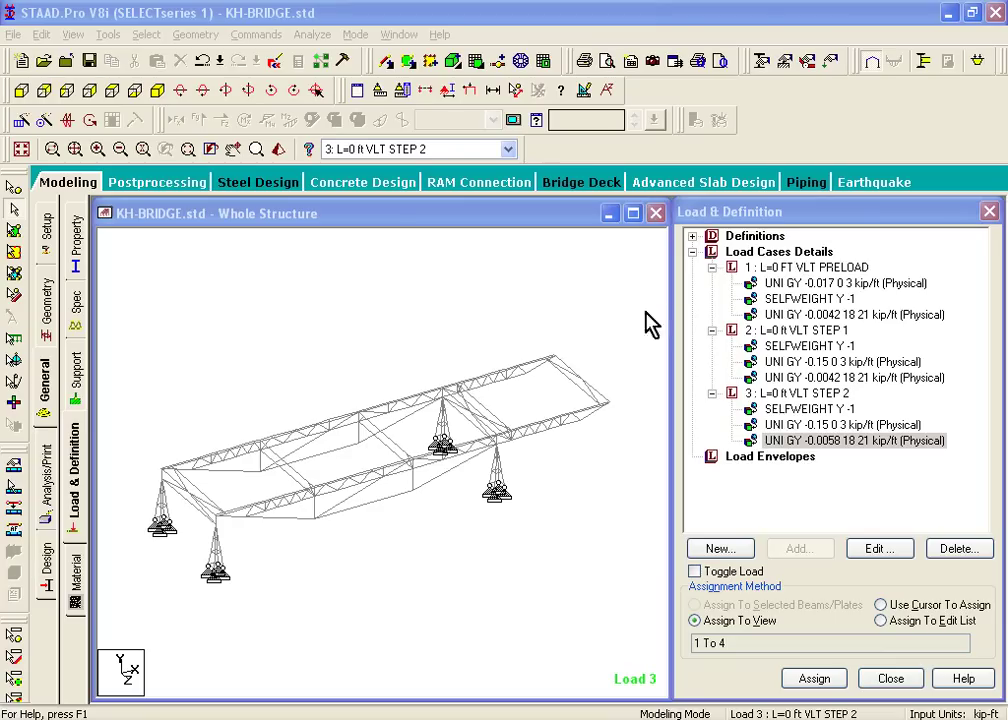
pyautogui.click(473, 243)
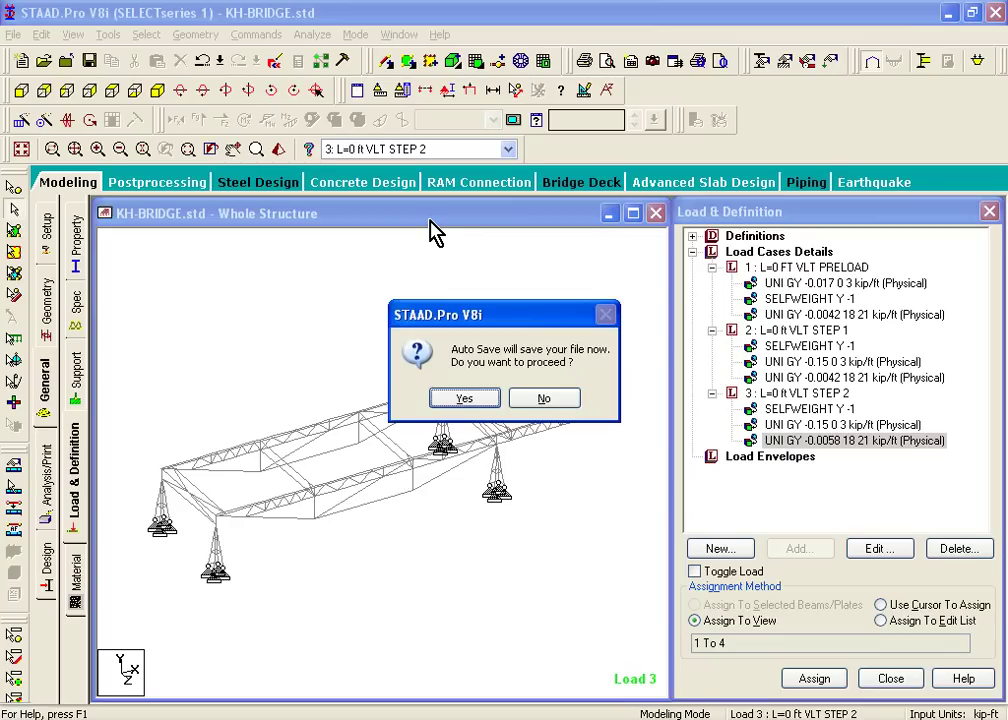
pyautogui.click(465, 398)
pyautogui.click(374, 397)
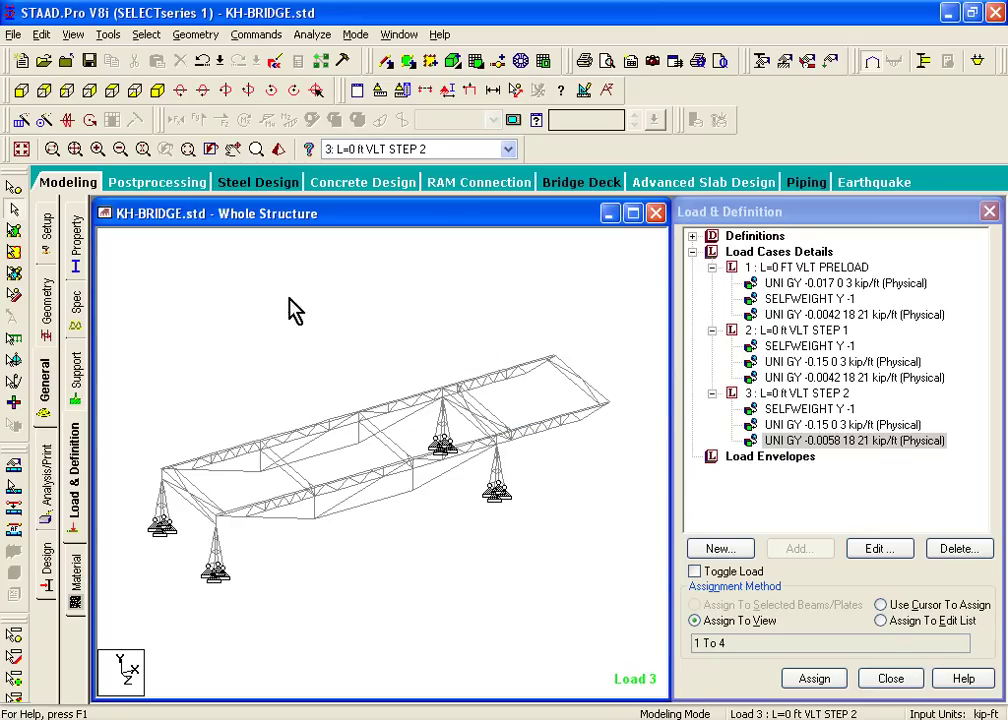
pyautogui.click(41, 34)
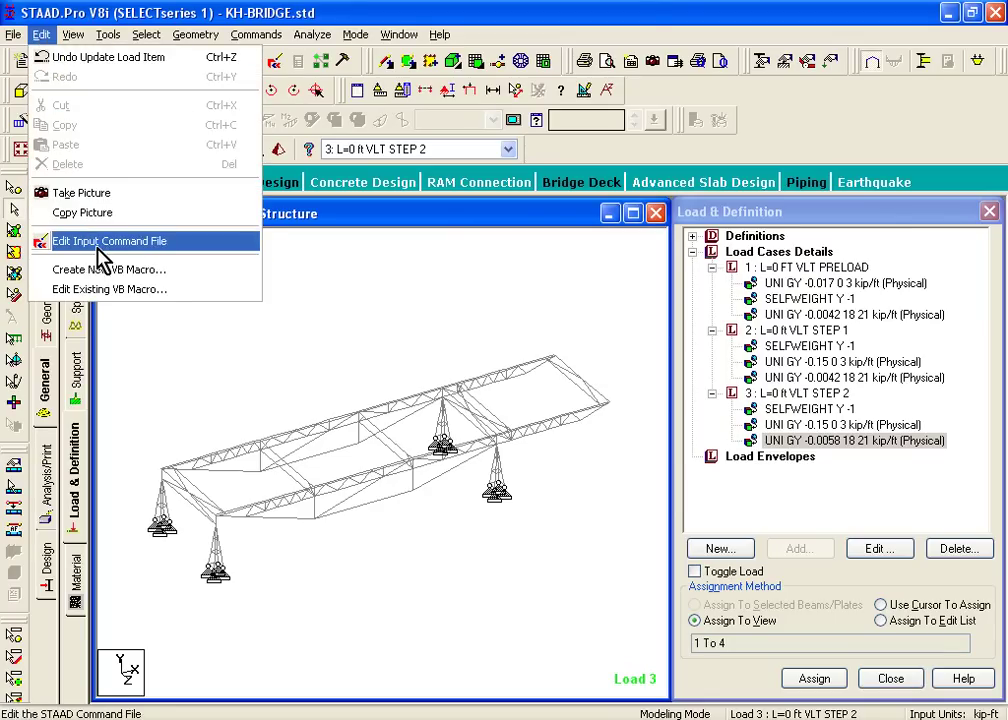
pyautogui.click(97, 250)
# - Insert a blank line and a **** separator after the PINNED support line, before LOAD 1
pyautogui.scroll(-13, 500, 380)
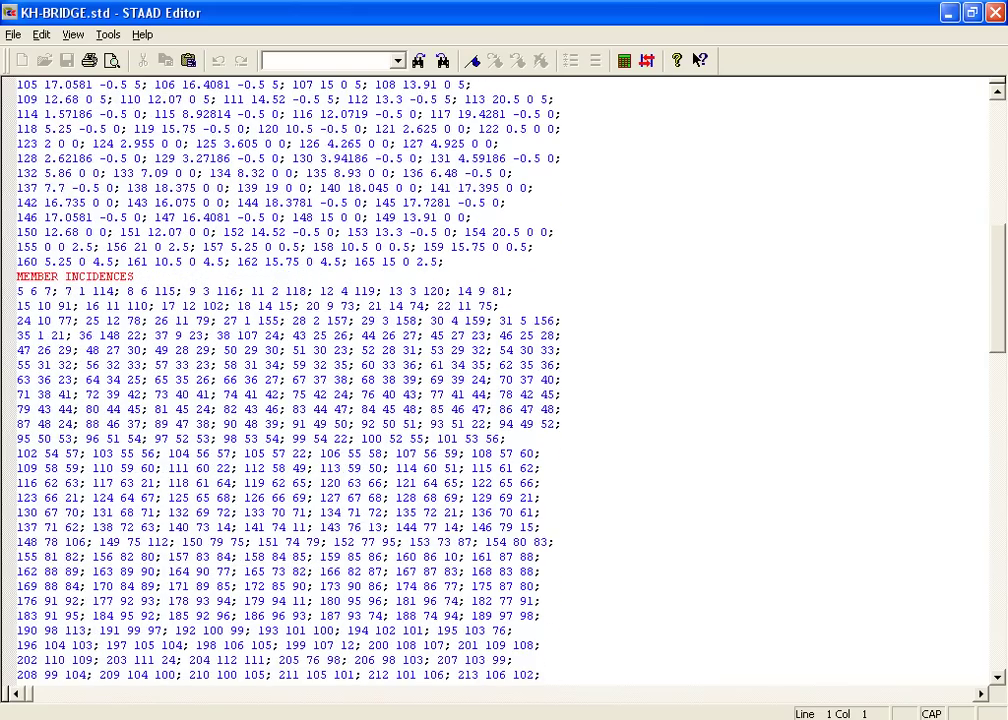
pyautogui.moveTo(992, 333); pyautogui.dragTo(994, 605)
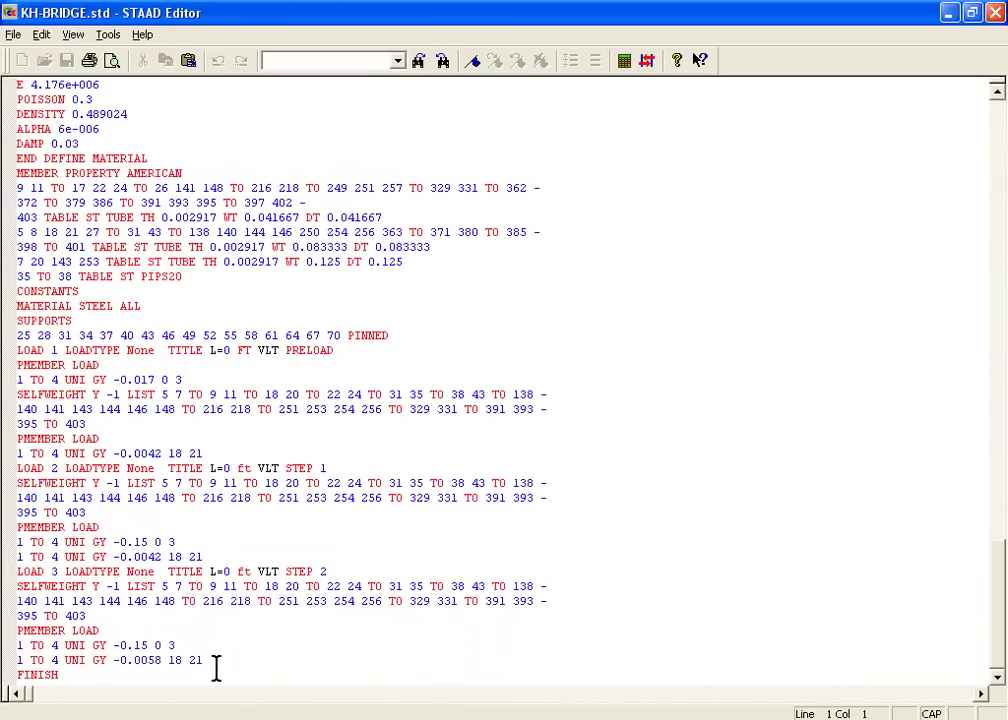
pyautogui.moveTo(209, 659); pyautogui.dragTo(5, 352)
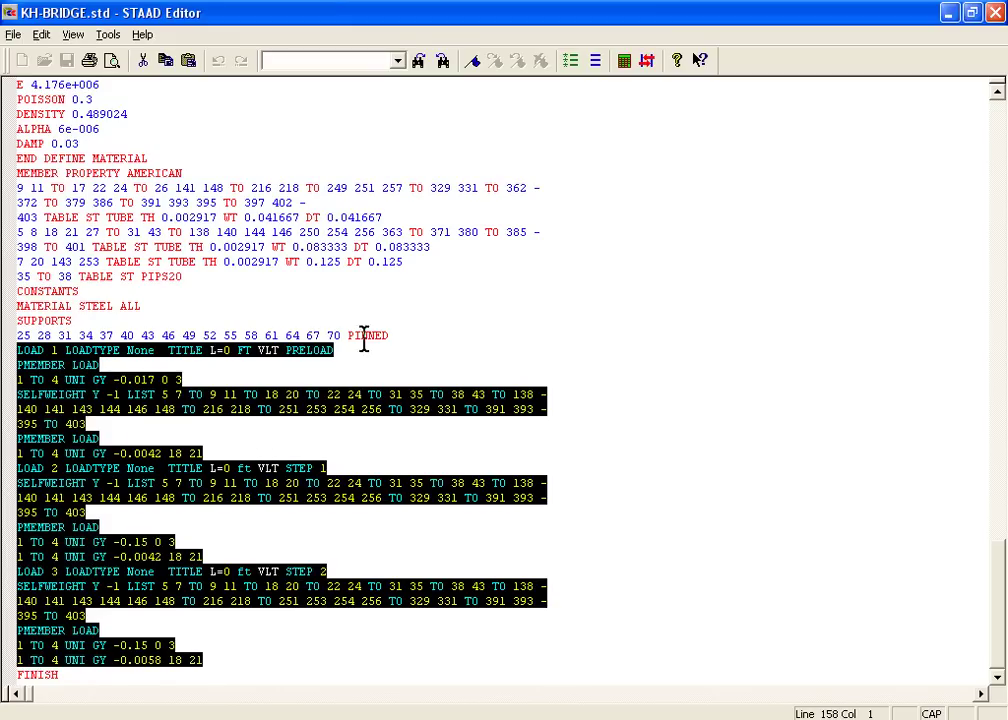
pyautogui.click(413, 336)
pyautogui.press('Return')
pyautogui.write('****')
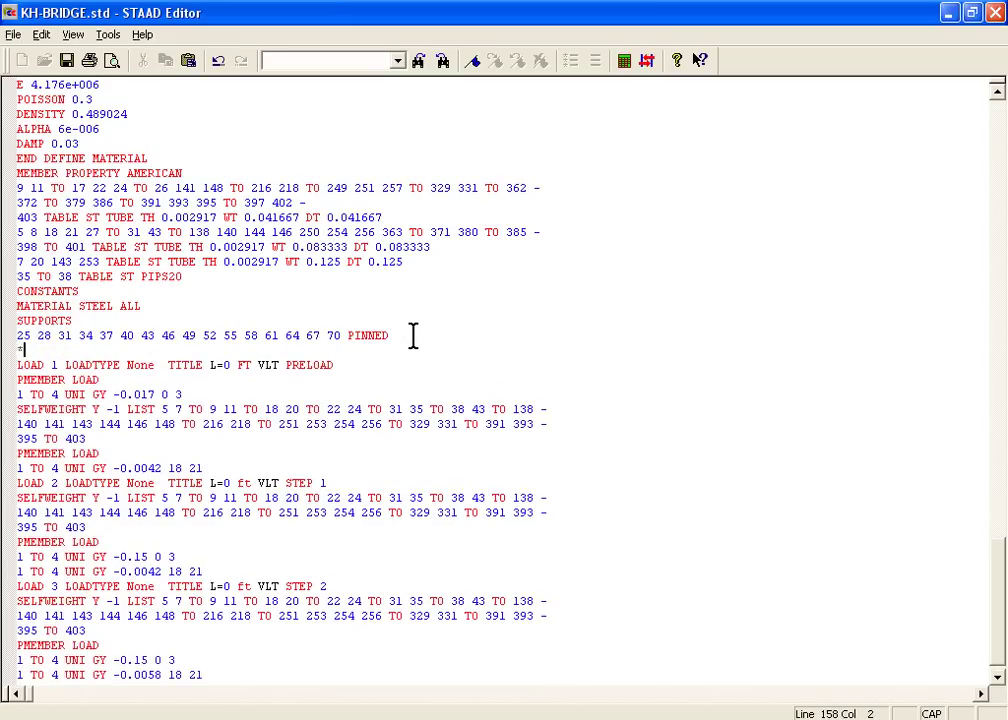
pyautogui.press('Return')
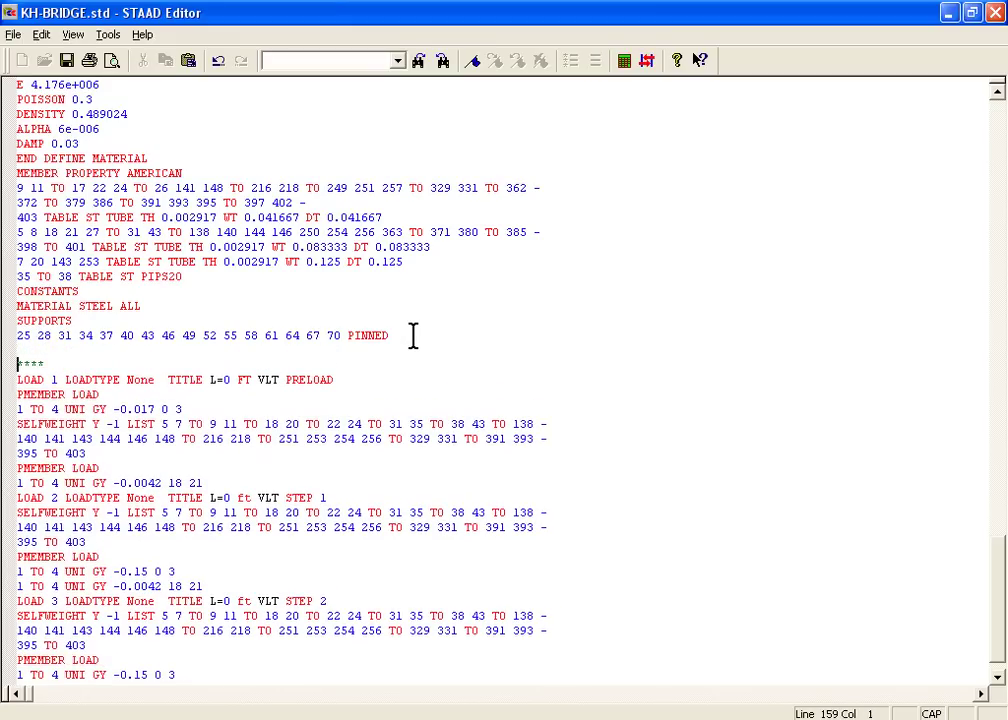
pyautogui.press('Up')
# - Add a blank line and a **** separator above LOAD 2
pyautogui.press('Return')
pyautogui.write('****')
pyautogui.press('Return')
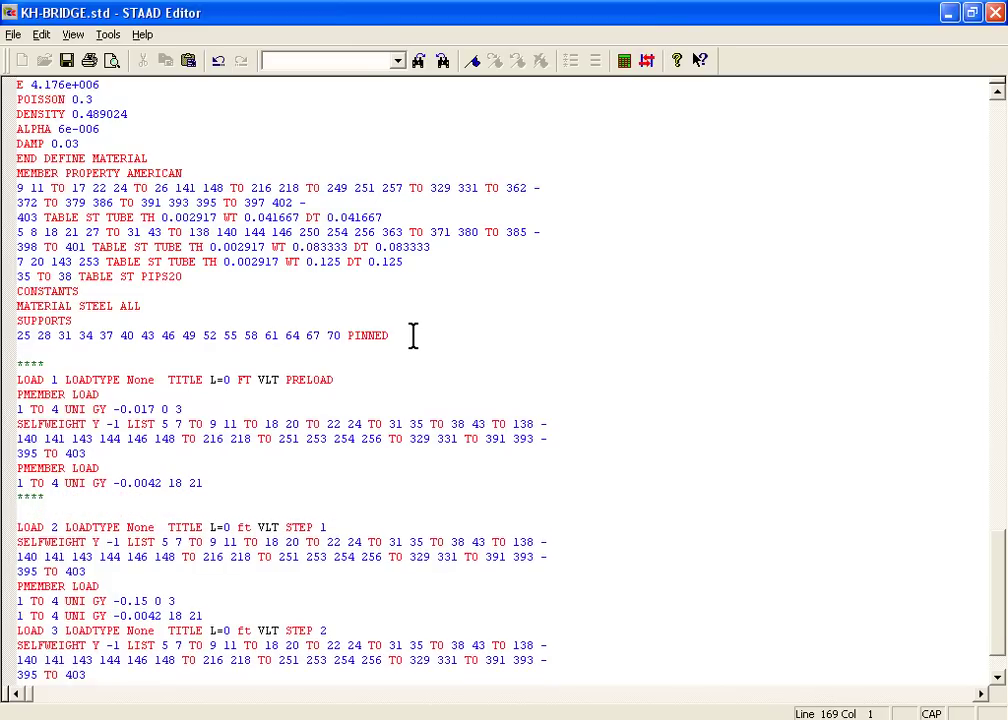
pyautogui.press('Return')
pyautogui.press('Down')
pyautogui.press('Down')
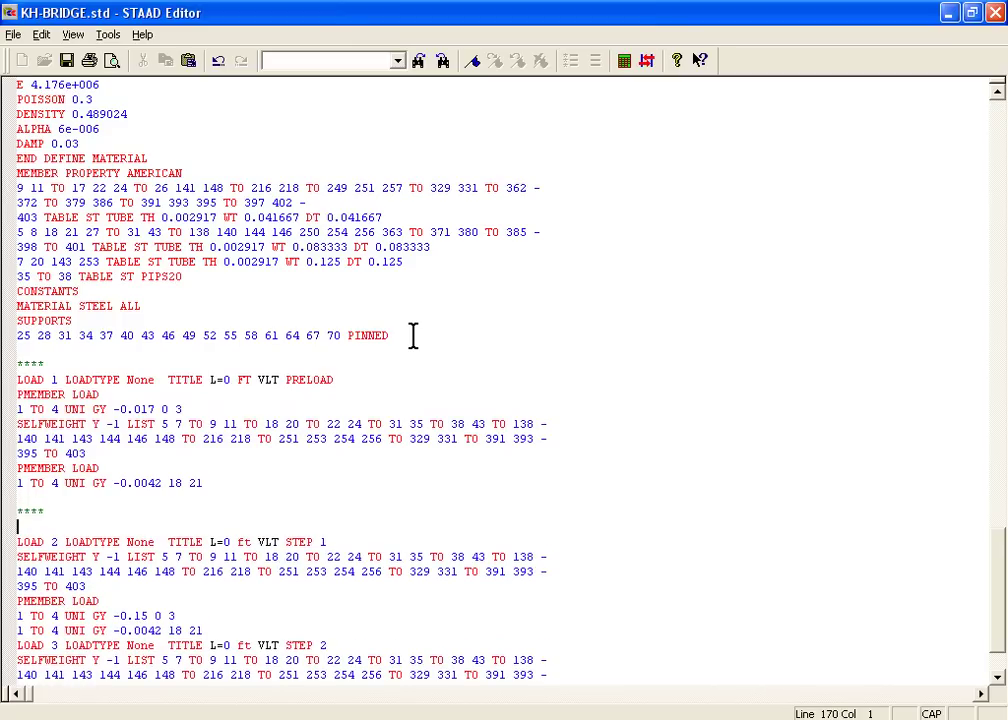
pyautogui.press('Delete')
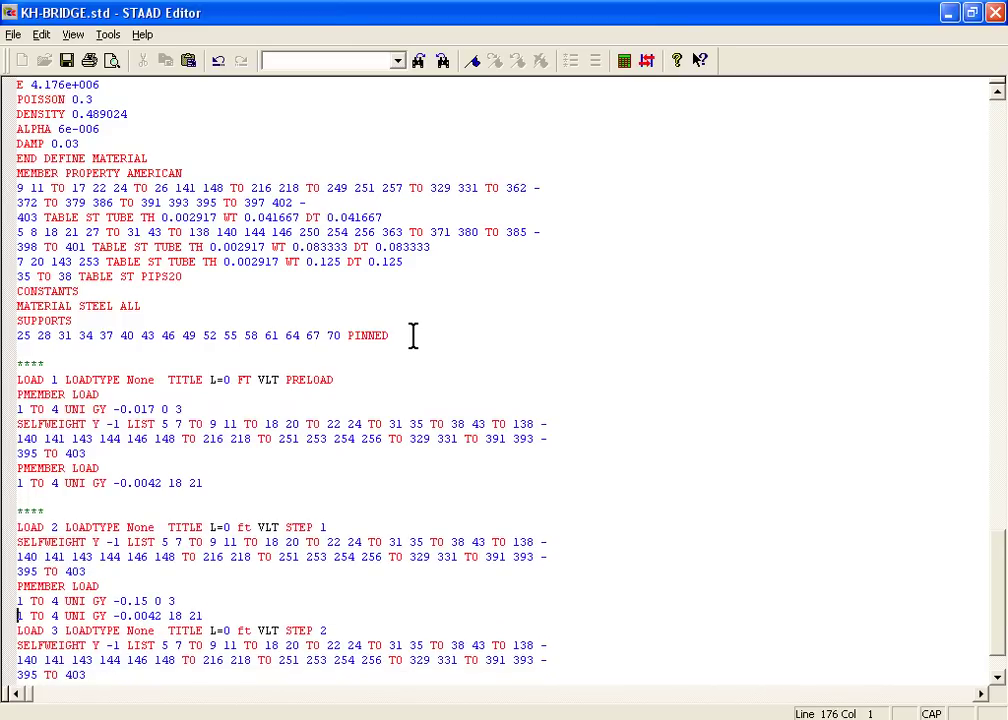
# - Add a **** separator above LOAD 3 and start selecting the load blocks
pyautogui.press('Return')
pyautogui.press('Return')
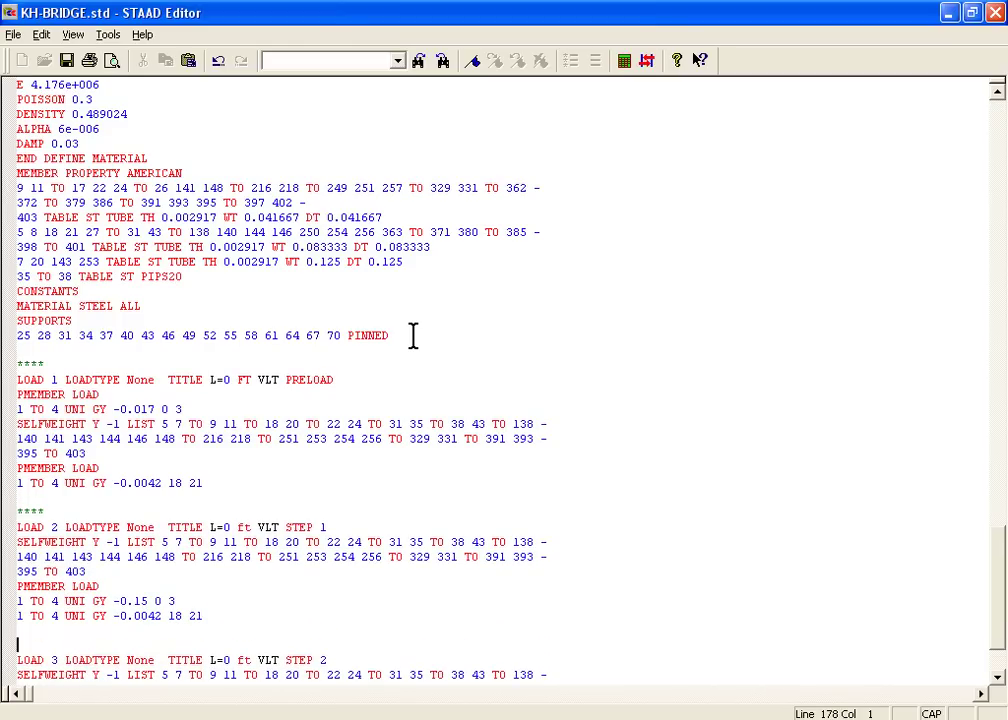
pyautogui.write('****')
pyautogui.scroll(-5, 400, 345)
pyautogui.click(236, 524)
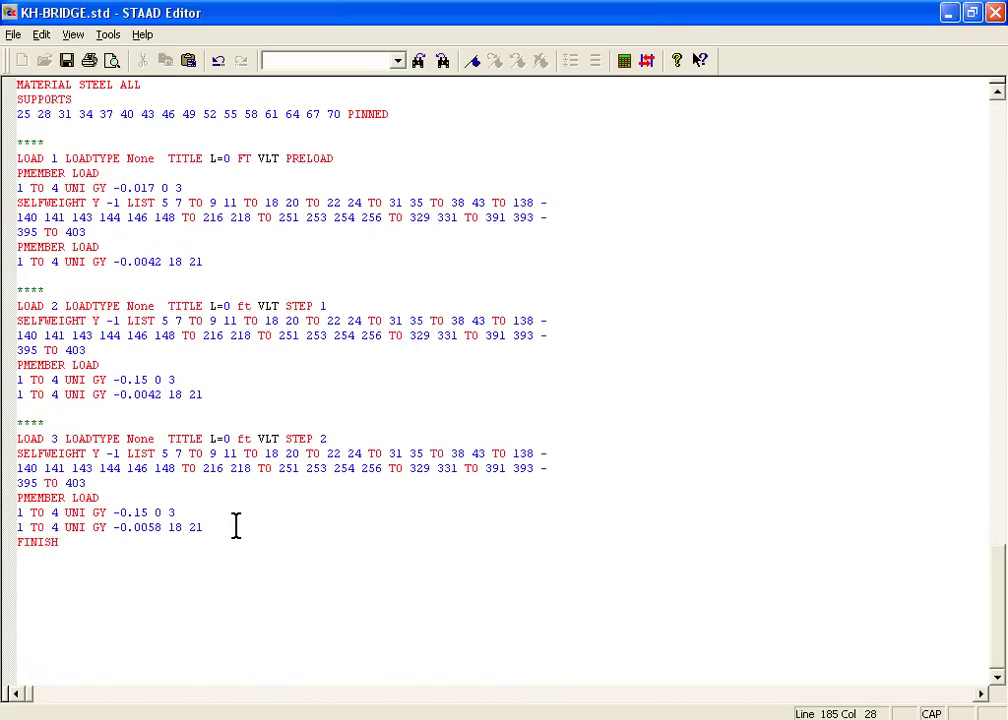
pyautogui.hotkey('shift', 'Up')
pyautogui.hotkey('shift', 'Up')
pyautogui.hotkey('shift', 'Up')
pyautogui.hotkey('shift', 'Up')
pyautogui.hotkey('shift', 'Up')
pyautogui.hotkey('shift', 'Up')
pyautogui.hotkey('shift', 'Up')
pyautogui.hotkey('shift', 'Up')
pyautogui.hotkey('shift', 'Up')
pyautogui.hotkey('shift', 'Up')
pyautogui.hotkey('shift', 'Up')
pyautogui.hotkey('shift', 'Up')
pyautogui.hotkey('shift', 'Up')
pyautogui.hotkey('shift', 'Up')
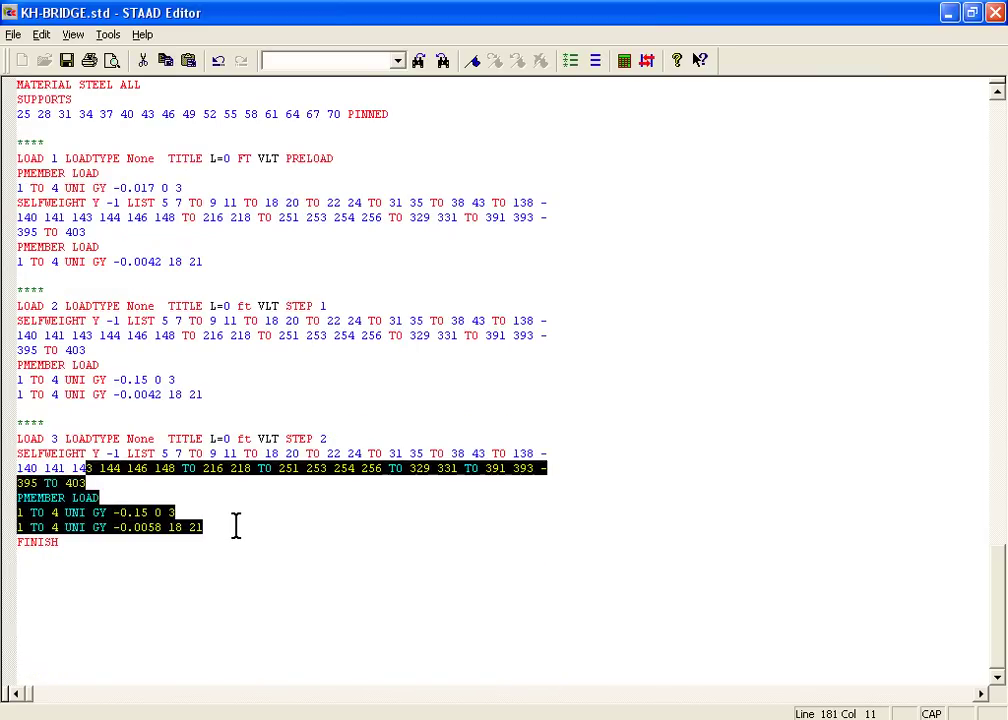
# - Copy the LOAD 1–3 blocks and paste a first copy above FINISH
pyautogui.hotkey('shift', 'Up')
pyautogui.hotkey('shift', 'Up')
pyautogui.hotkey('shift', 'Up')
pyautogui.hotkey('shift', 'Up')
pyautogui.hotkey('shift', 'Up')
pyautogui.hotkey('shift', 'Up')
pyautogui.hotkey('shift', 'Up')
pyautogui.hotkey('shift', 'Up')
pyautogui.hotkey('shift', 'Up')
pyautogui.hotkey('shift', 'Up')
pyautogui.hotkey('shift', 'Up')
pyautogui.hotkey('shift', 'Up')
pyautogui.hotkey('shift', 'Up')
pyautogui.hotkey('ctrl', 'c')
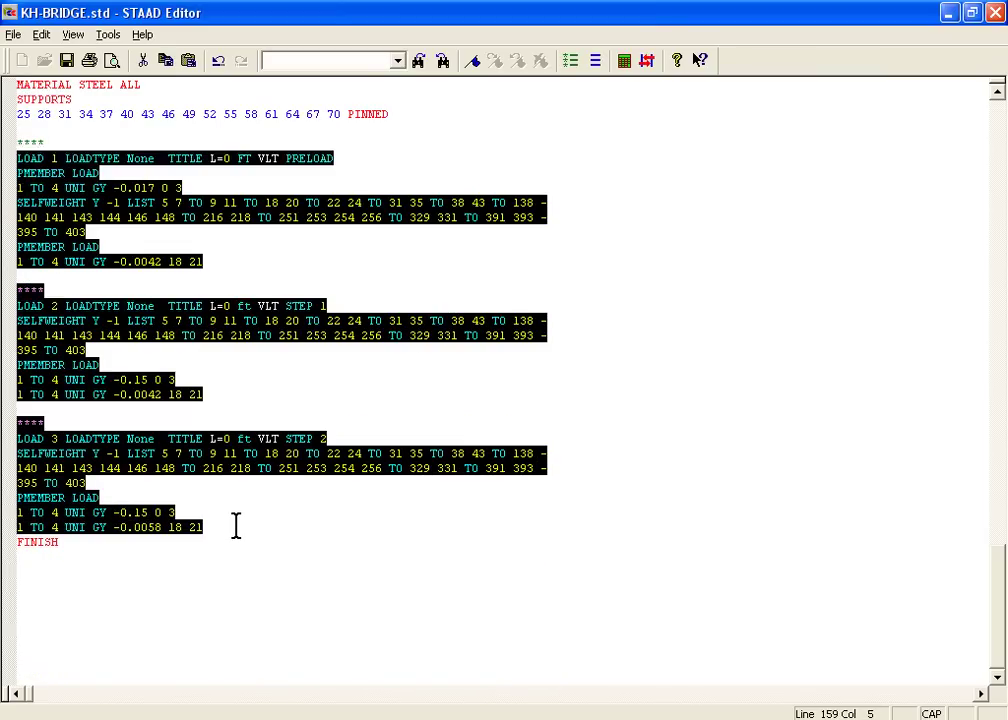
pyautogui.press('Left')
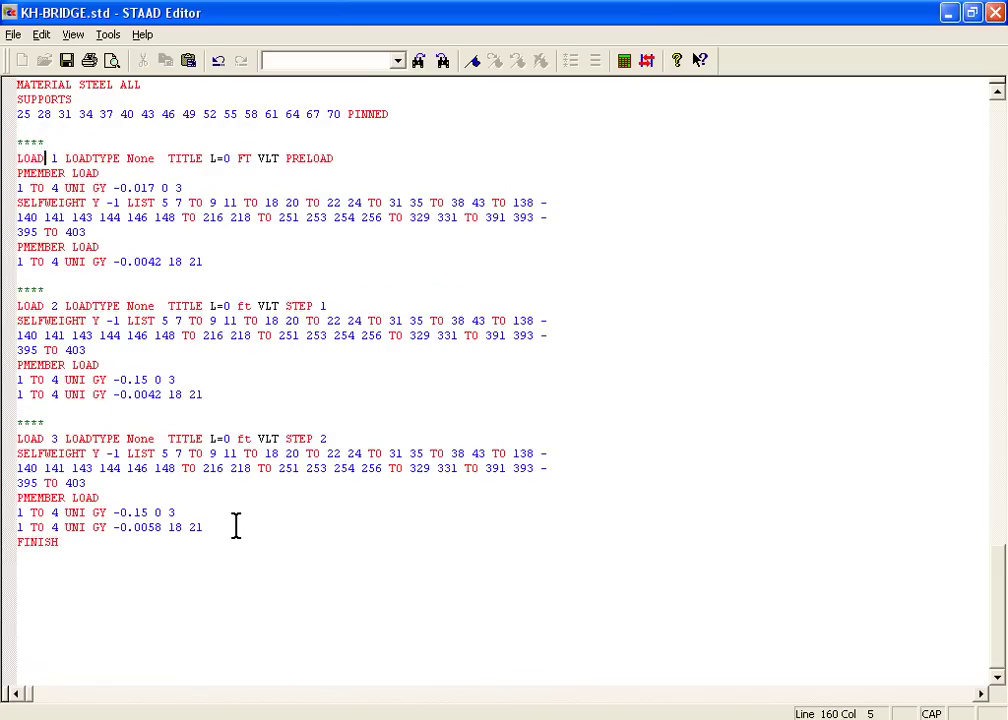
pyautogui.press('Down')
pyautogui.press('Down')
pyautogui.press('Down')
pyautogui.press('Down')
pyautogui.press('Down')
pyautogui.press('Down')
pyautogui.press('Down')
pyautogui.press('Down')
pyautogui.press('Down')
pyautogui.press('Down')
pyautogui.press('Down')
pyautogui.press('Down')
pyautogui.press('Down')
pyautogui.press('Down')
pyautogui.press('Down')
pyautogui.press('Down')
pyautogui.press('Down')
pyautogui.press('Down')
pyautogui.press('Down')
pyautogui.press('Down')
pyautogui.press('Return')
pyautogui.press('Return')
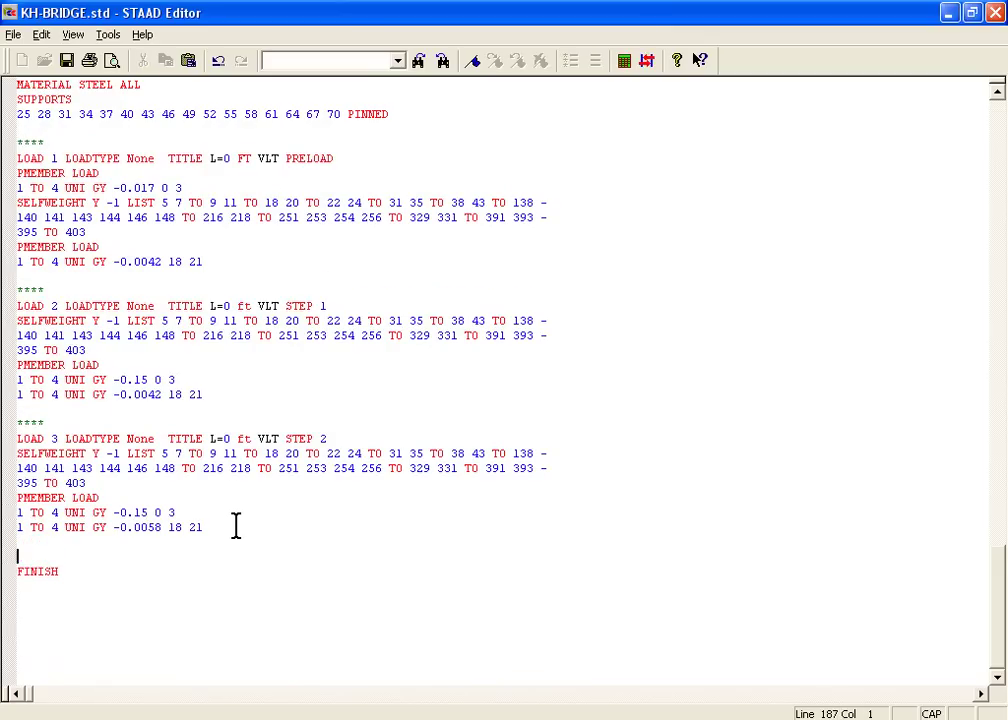
pyautogui.press('Return')
pyautogui.hotkey('ctrl', 'v')
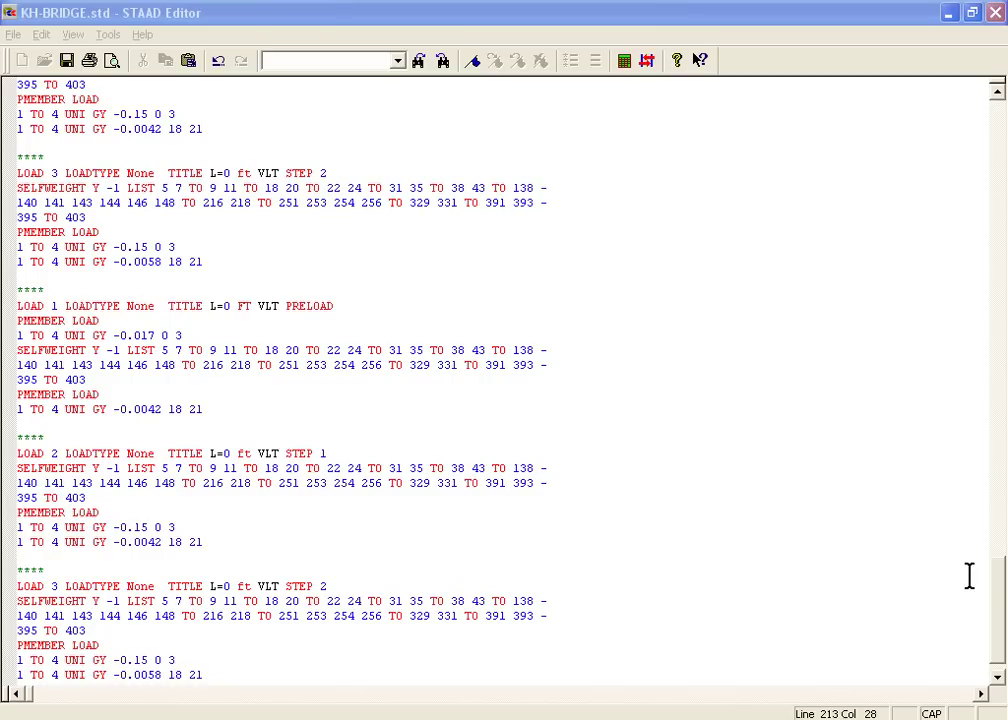
# - Paste four more copies of the three load blocks, each on a new line
pyautogui.click(999, 663)
pyautogui.hotkey('ctrl', 'End')
pyautogui.hotkey('shift', 'Home')
pyautogui.press('Delete')
pyautogui.hotkey('ctrl', 'v')
pyautogui.press('Return')
pyautogui.hotkey('ctrl', 'v')
pyautogui.press('Return')
pyautogui.press('Return')
pyautogui.hotkey('ctrl', 'v')
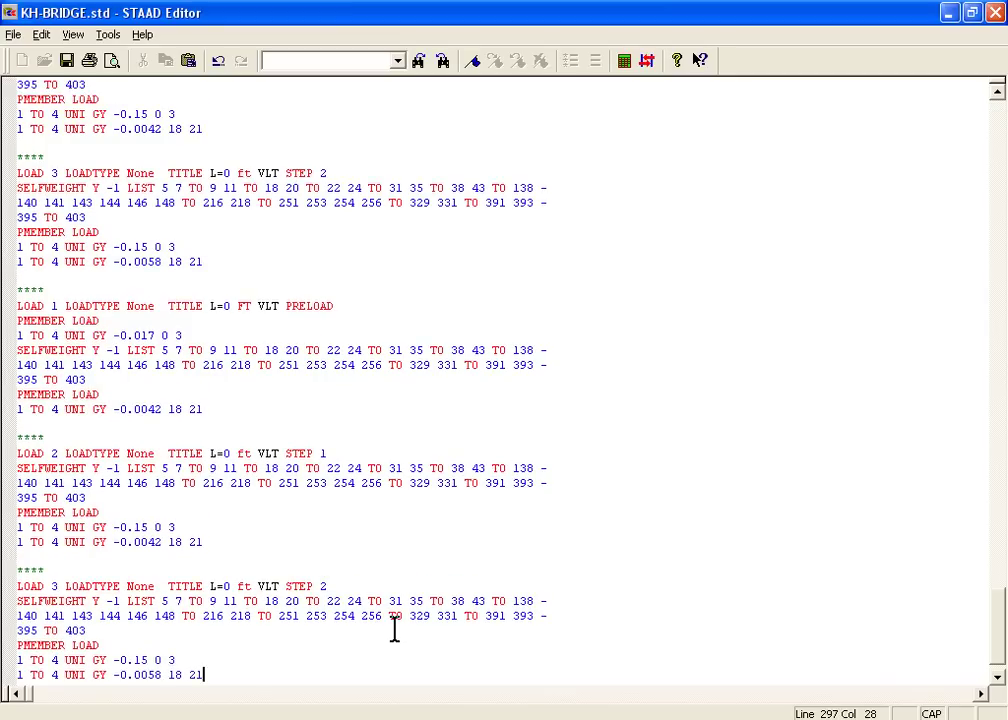
pyautogui.press('Return')
pyautogui.press('Return')
pyautogui.hotkey('ctrl', 'v')
pyautogui.scroll(-1, 394, 628)
pyautogui.scroll(20, 387, 652)
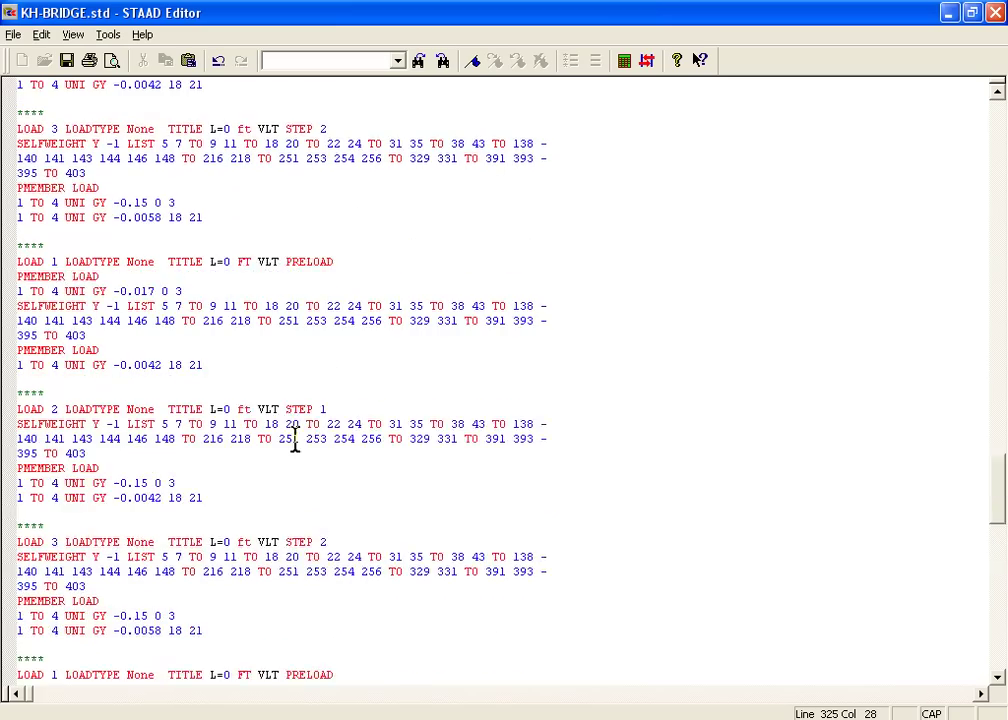
# - Renumber the first six copied load cases as LOAD 4 through LOAD 9
pyautogui.scroll(15, 292, 428)
pyautogui.scroll(-4, 74, 412)
pyautogui.doubleClick(61, 320)
pyautogui.click(63, 468)
pyautogui.click(63, 616)
pyautogui.scroll(-6, 65, 610)
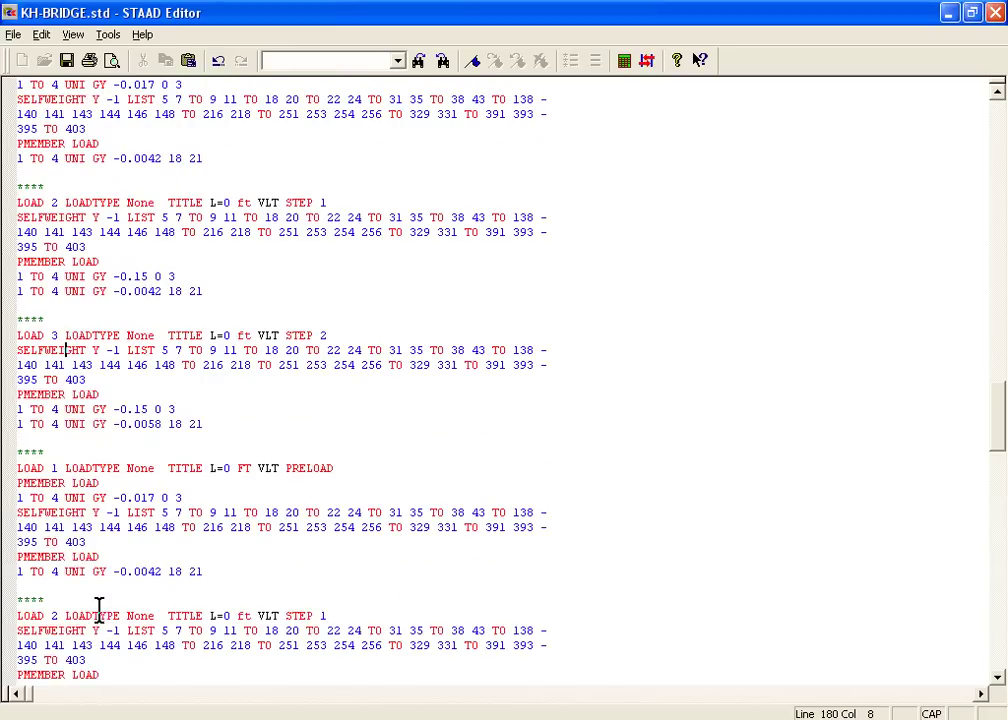
pyautogui.doubleClick(55, 467)
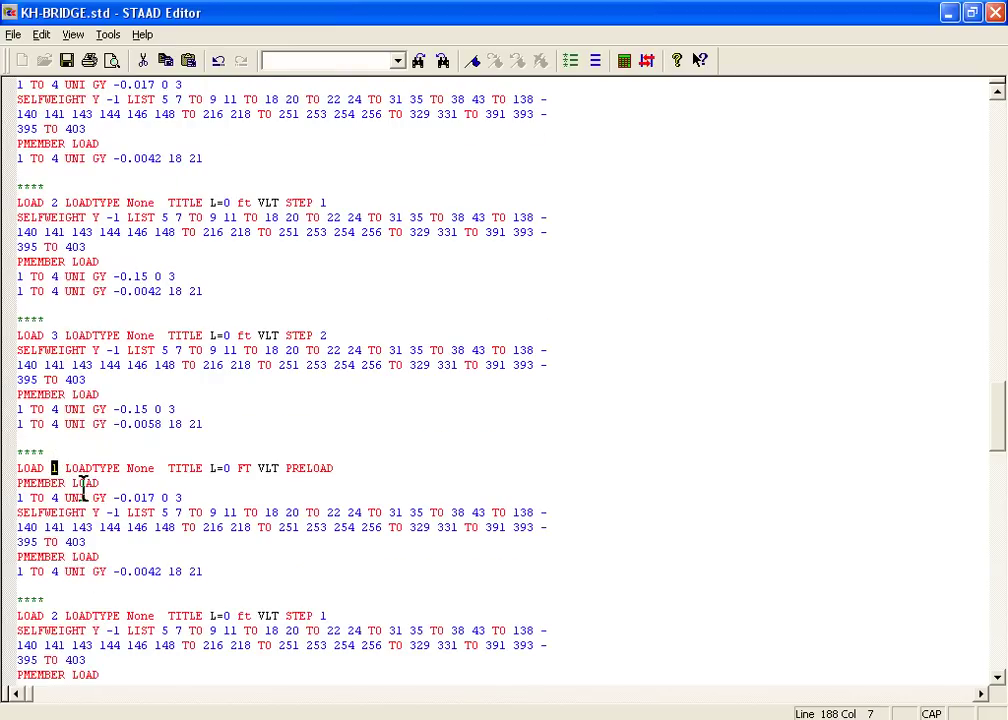
pyautogui.write('4')
pyautogui.doubleClick(55, 616)
pyautogui.write('5')
pyautogui.scroll(-5, 60, 610)
pyautogui.doubleClick(55, 527)
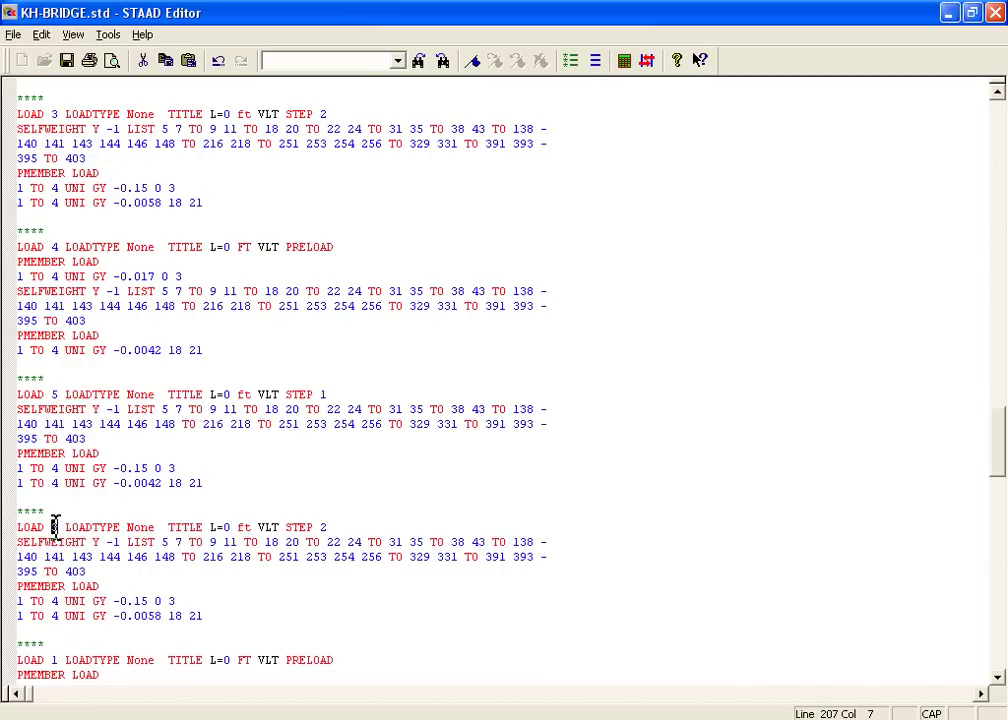
pyautogui.write('6')
pyautogui.scroll(-2, 74, 598)
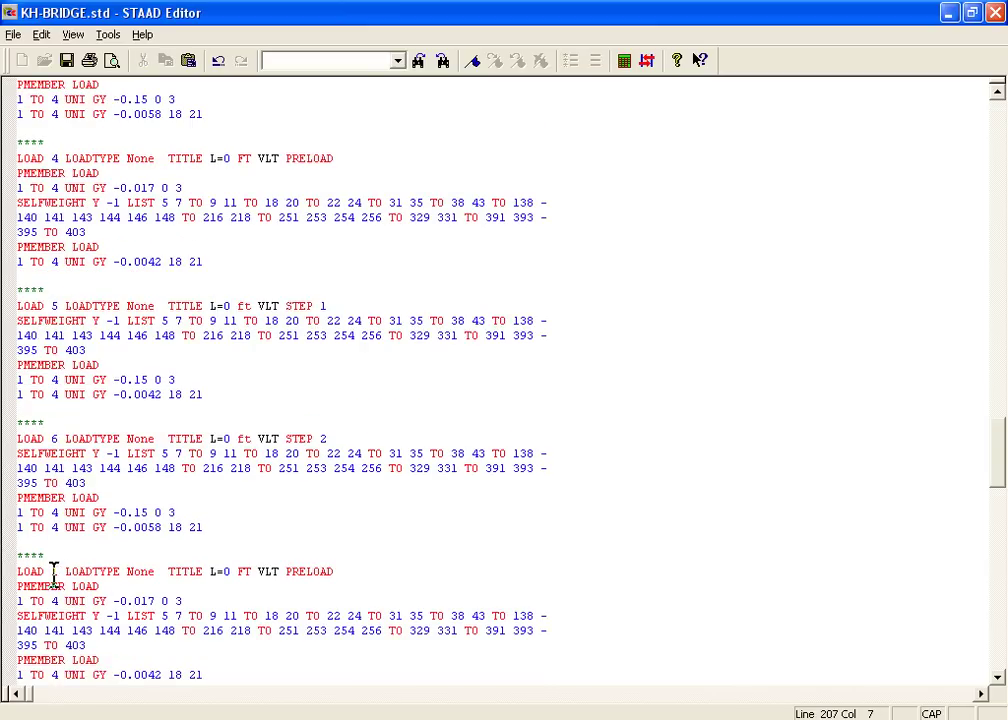
pyautogui.doubleClick(55, 571)
pyautogui.write('7')
pyautogui.scroll(-2, 77, 577)
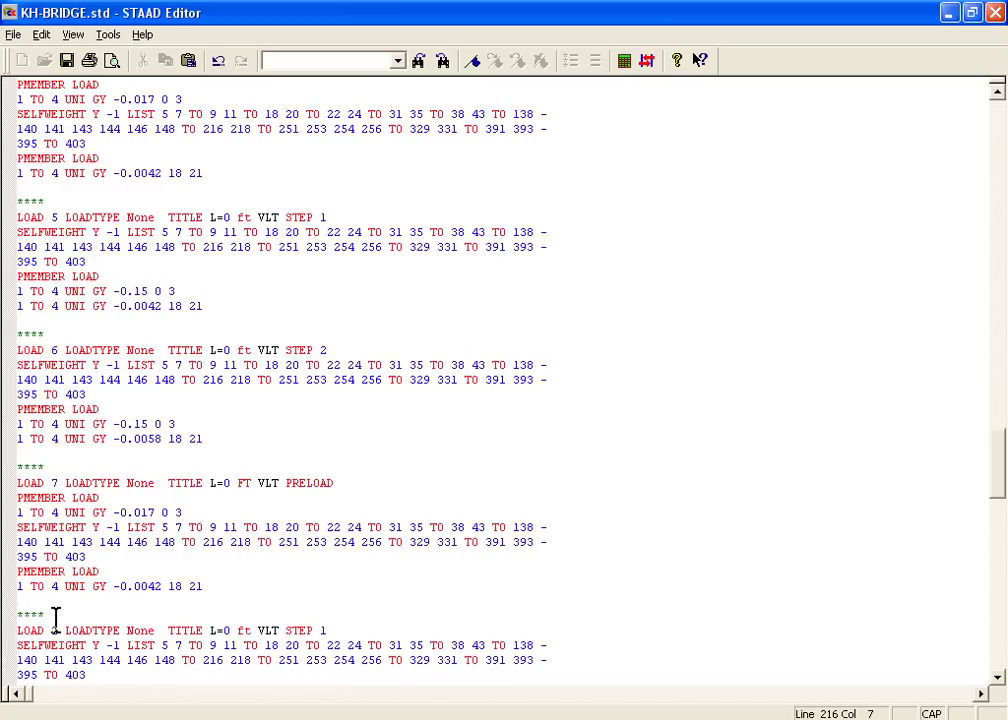
pyautogui.doubleClick(54, 626)
pyautogui.write('8')
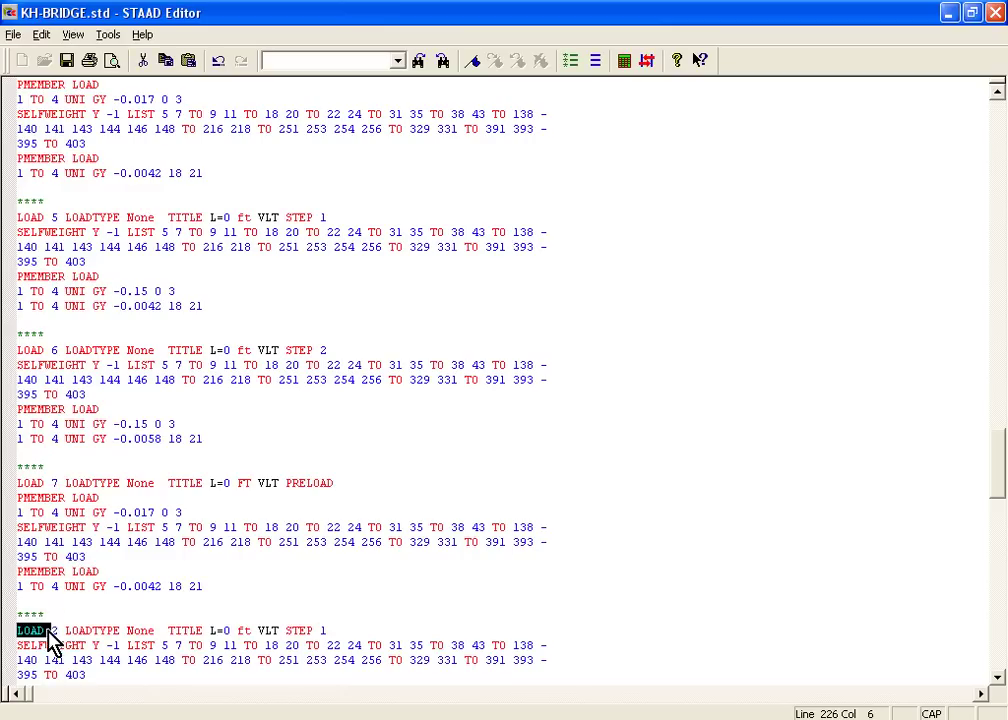
pyautogui.scroll(-7, 97, 628)
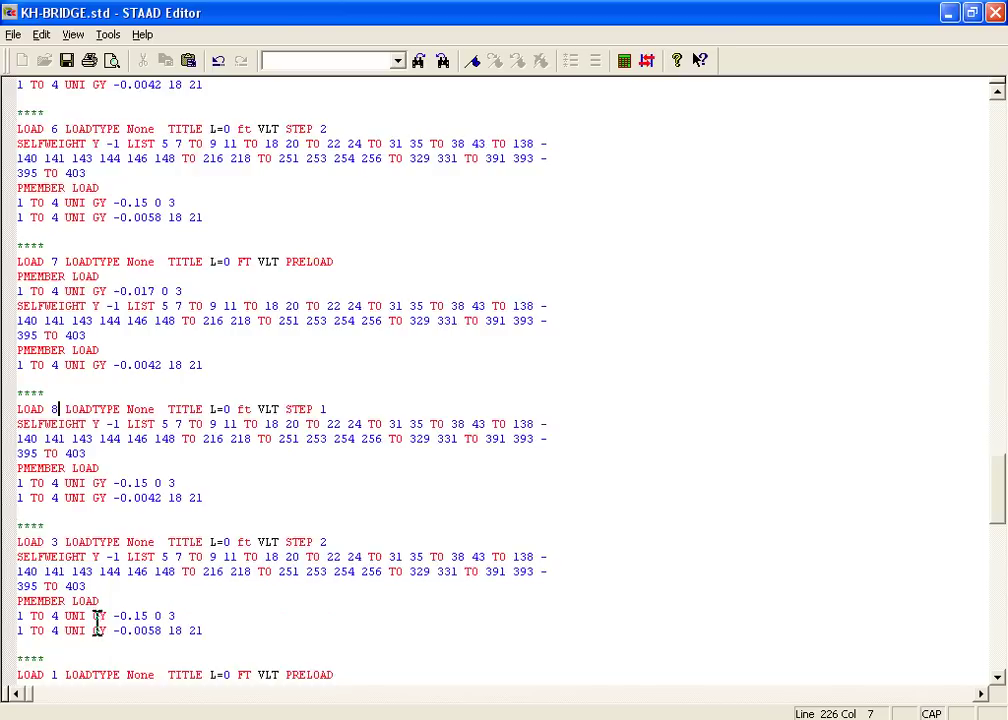
pyautogui.doubleClick(54, 454)
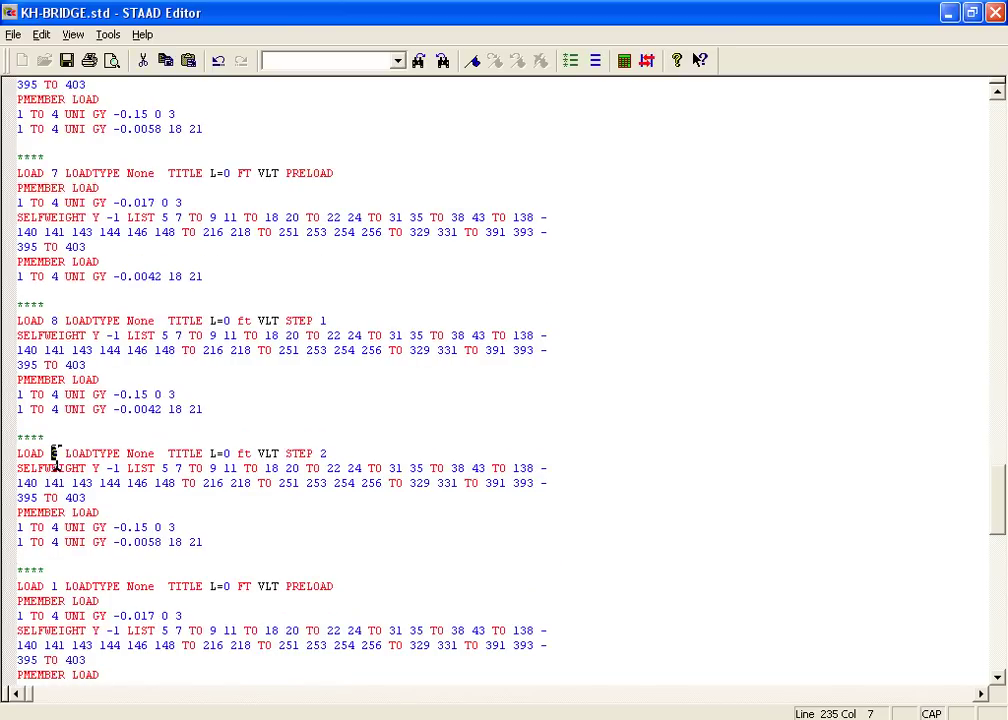
pyautogui.write('9')
# - Renumber the next copied load cases as LOAD 10, 11, 12 and 13
pyautogui.scroll(-4, 52, 450)
pyautogui.doubleClick(54, 409)
pyautogui.write('10')
pyautogui.scroll(-1, 85, 480)
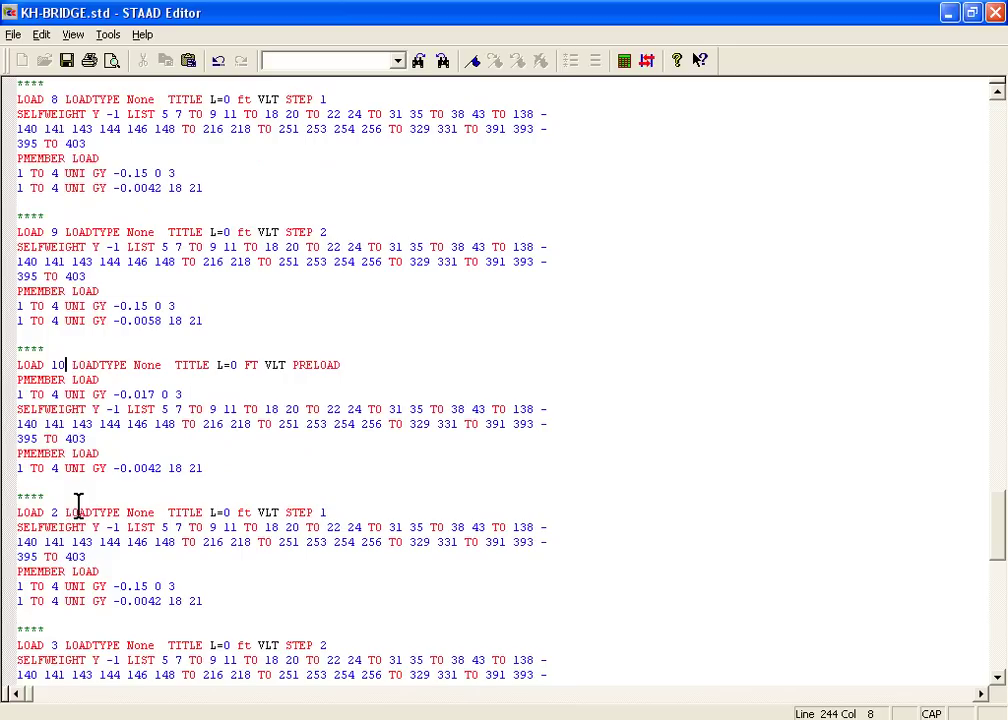
pyautogui.doubleClick(56, 512)
pyautogui.write('11')
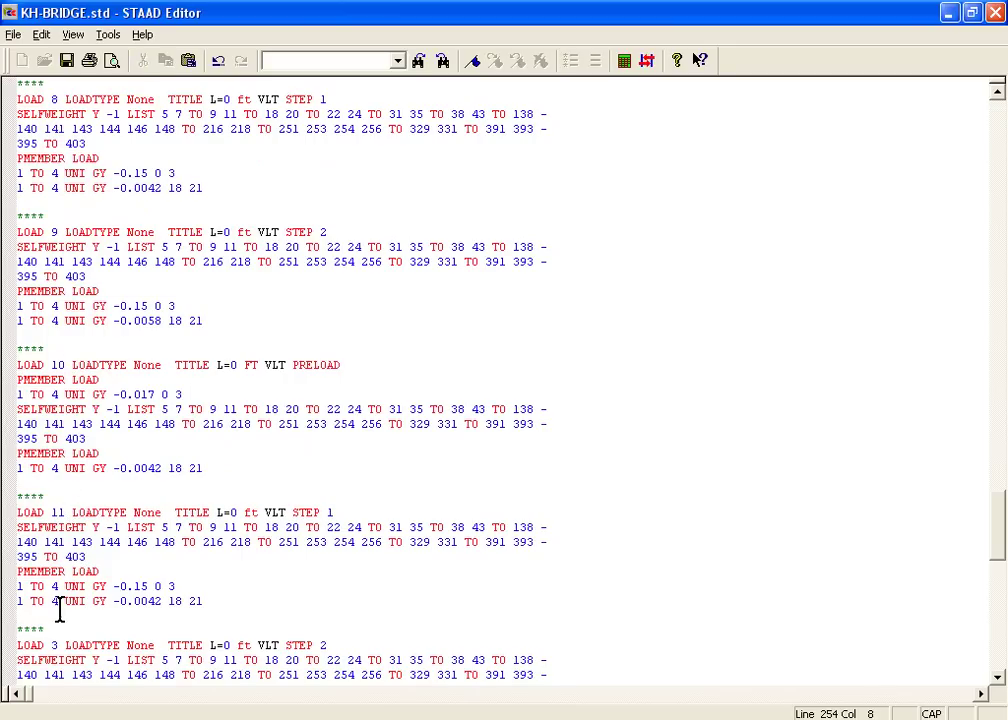
pyautogui.doubleClick(57, 645)
pyautogui.write('112')
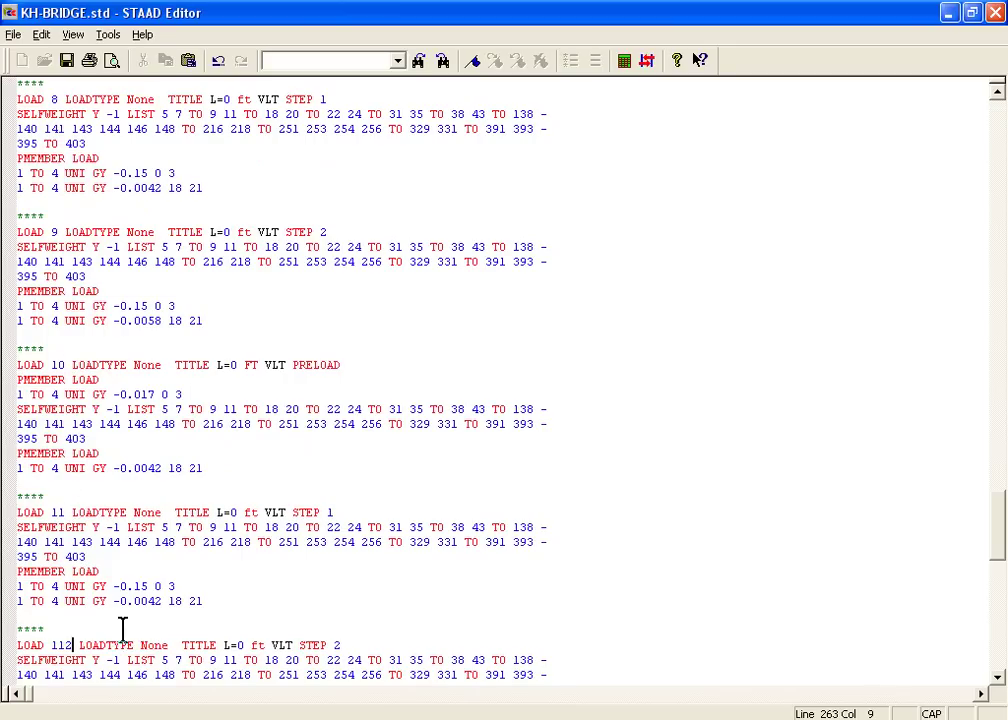
pyautogui.press('BackSpace')
pyautogui.press('BackSpace')
pyautogui.write('2')
pyautogui.scroll(-6, 150, 630)
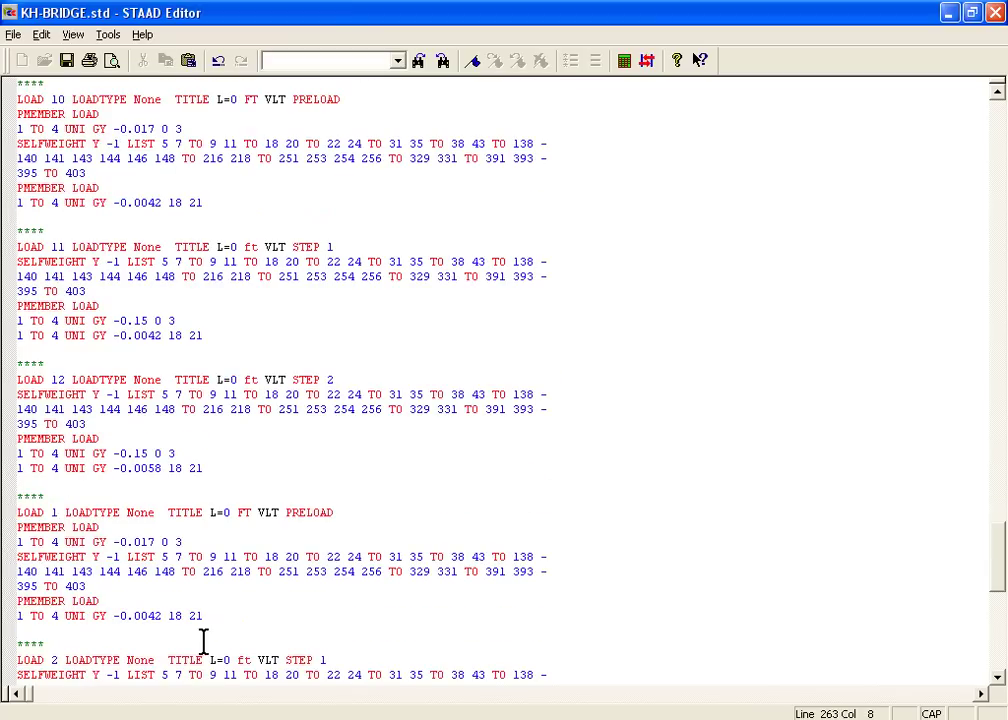
pyautogui.scroll(-1, 207, 592)
pyautogui.click(66, 468)
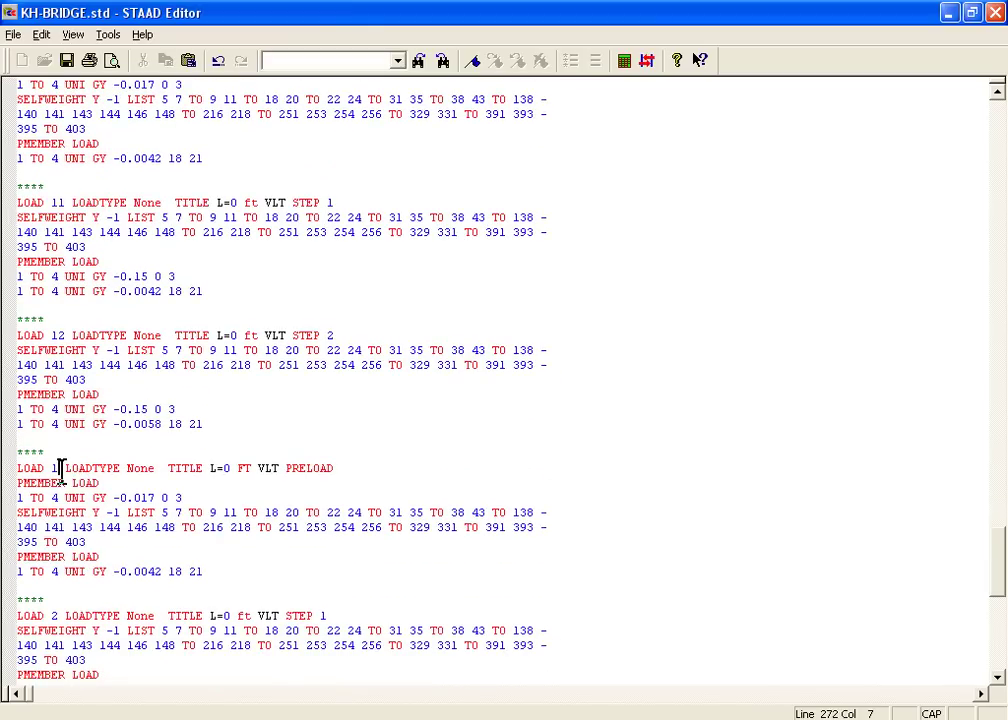
pyautogui.write('3')
# - Renumber the remaining copied load cases as LOAD 14 through LOAD 18
pyautogui.scroll(-2, 88, 510)
pyautogui.click(59, 527)
pyautogui.press('BackSpace')
pyautogui.write('14')
pyautogui.scroll(-3, 75, 540)
pyautogui.doubleClick(54, 527)
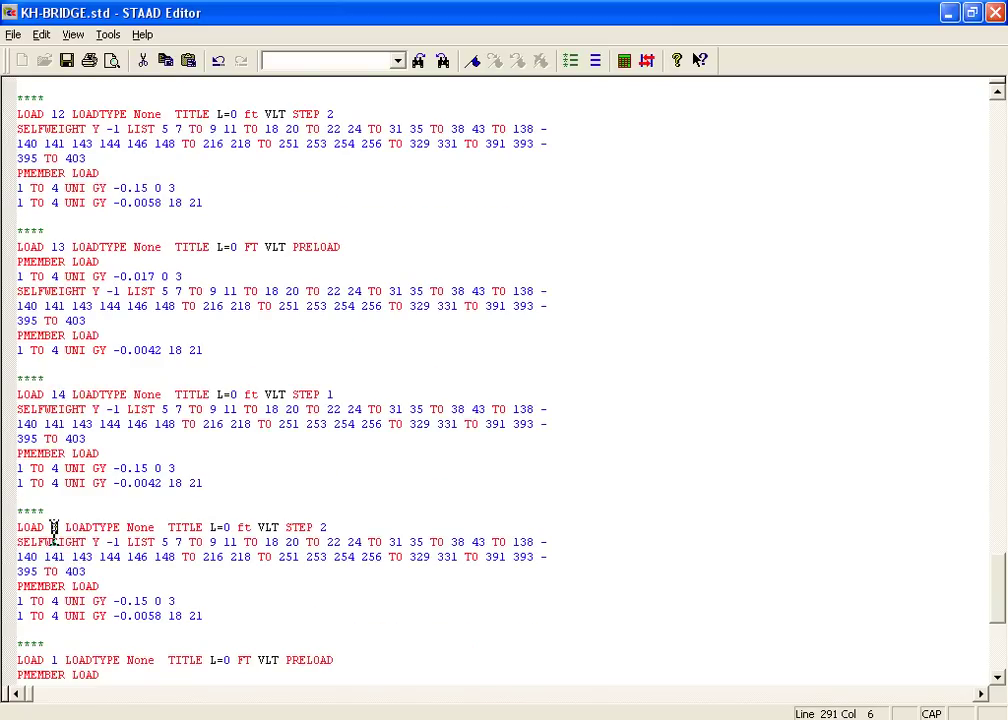
pyautogui.write('15')
pyautogui.scroll(-4, 130, 547)
pyautogui.doubleClick(54, 483)
pyautogui.write('16')
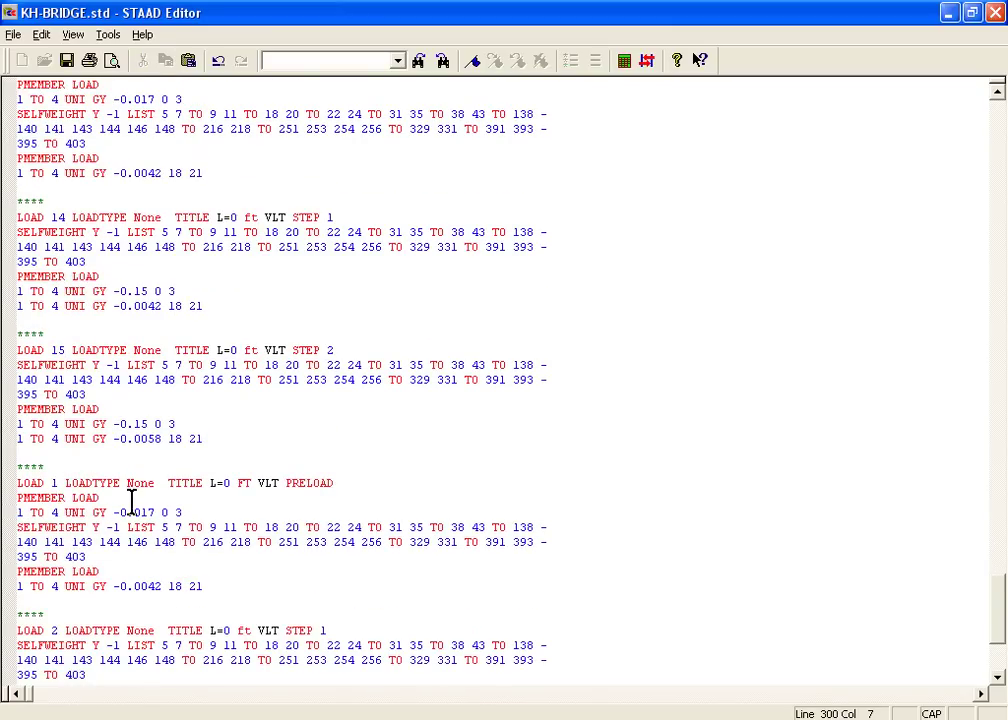
pyautogui.scroll(-2, 93, 530)
pyautogui.doubleClick(54, 541)
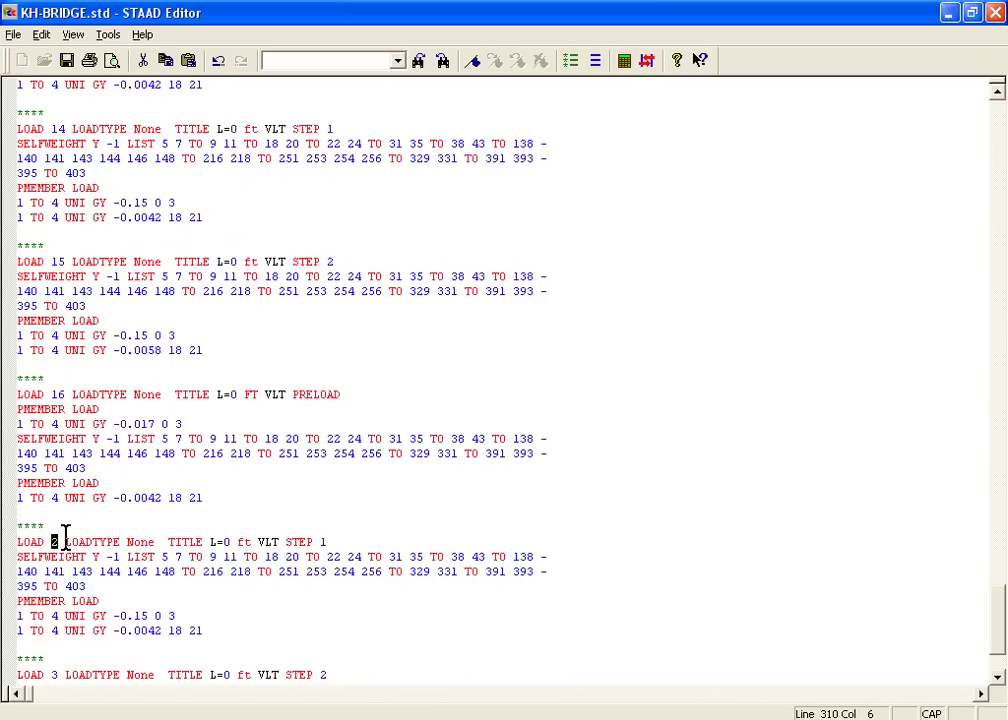
pyautogui.write('17')
pyautogui.scroll(-2, 150, 540)
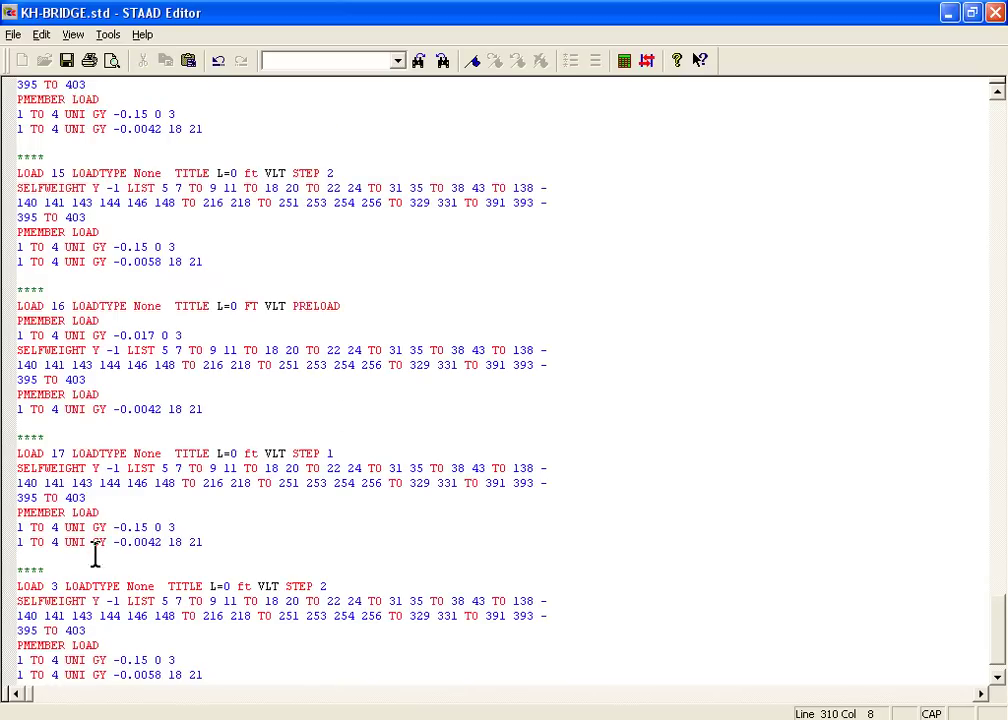
pyautogui.doubleClick(58, 586)
pyautogui.scroll(-4, 120, 570)
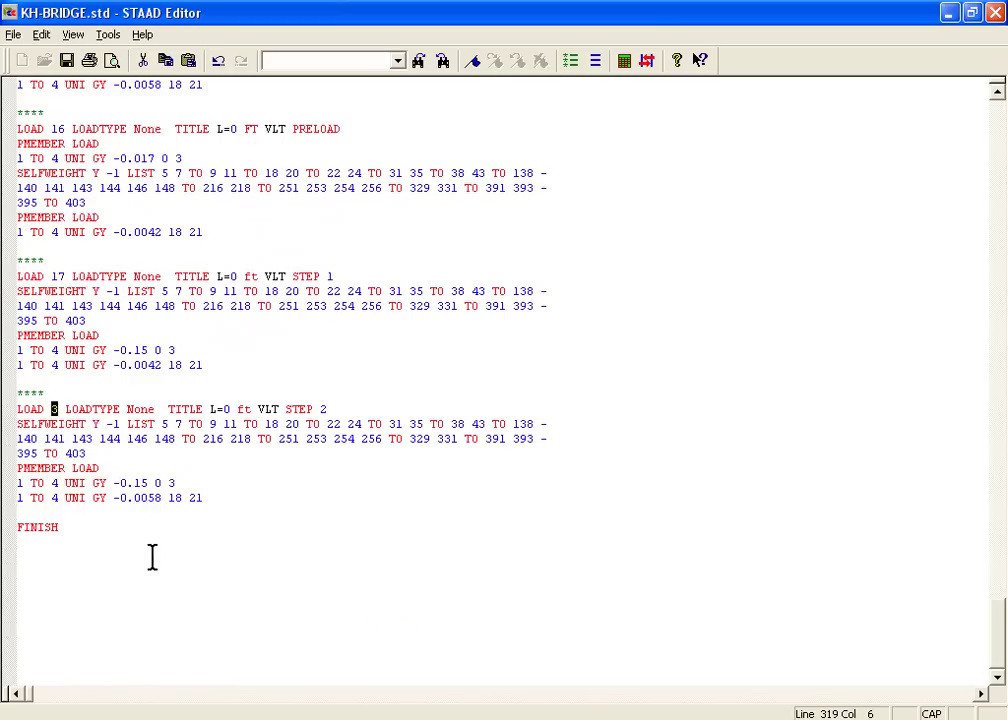
pyautogui.write('18')
# - Go back to LOAD 4 and select the 0 of L=0 in its title
pyautogui.scroll(8, 162, 540)
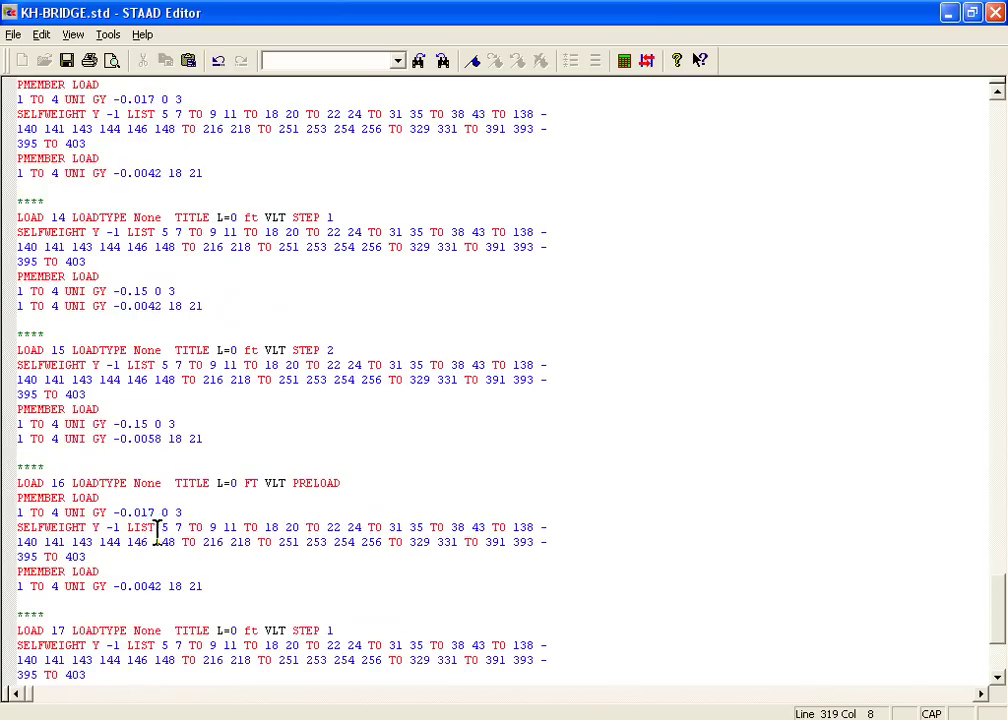
pyautogui.scroll(18, 162, 538)
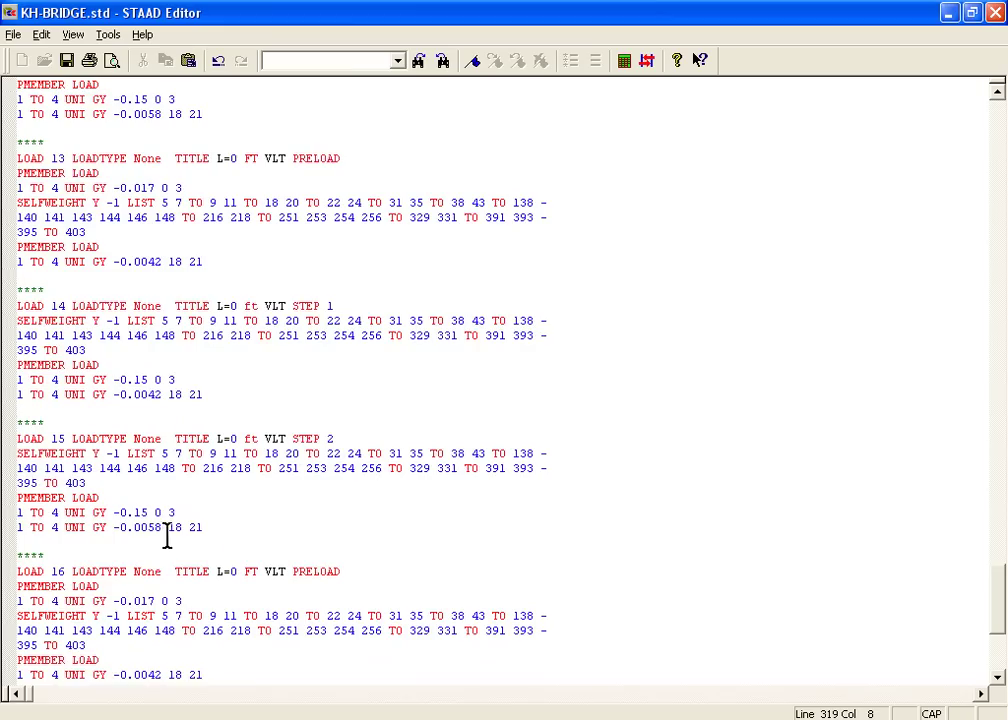
pyautogui.scroll(10, 162, 525)
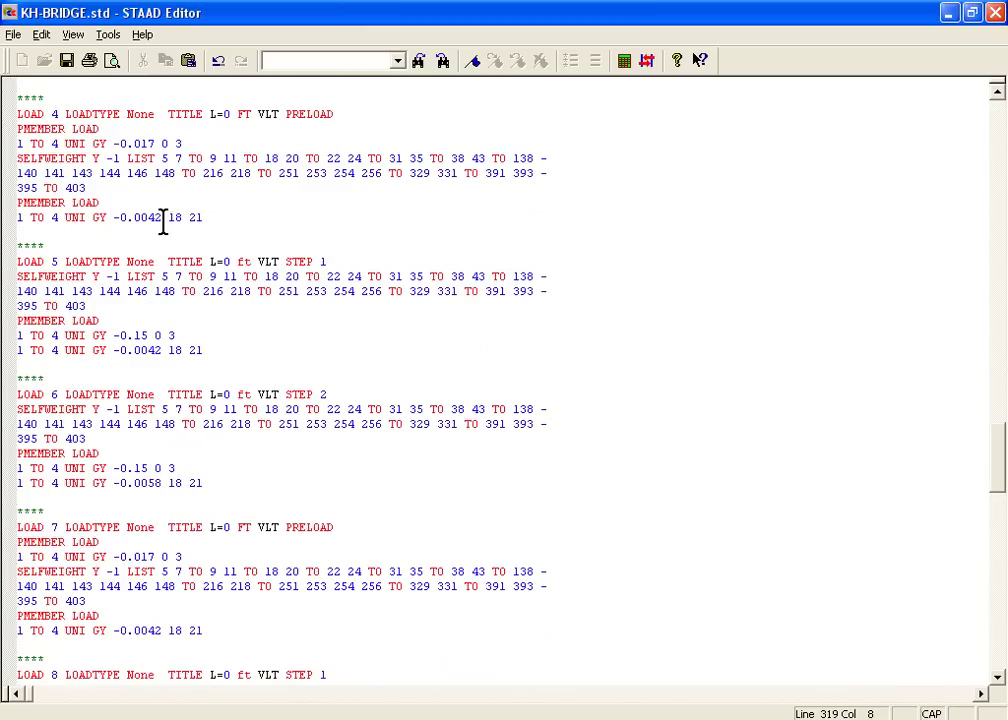
pyautogui.scroll(2, 105, 255)
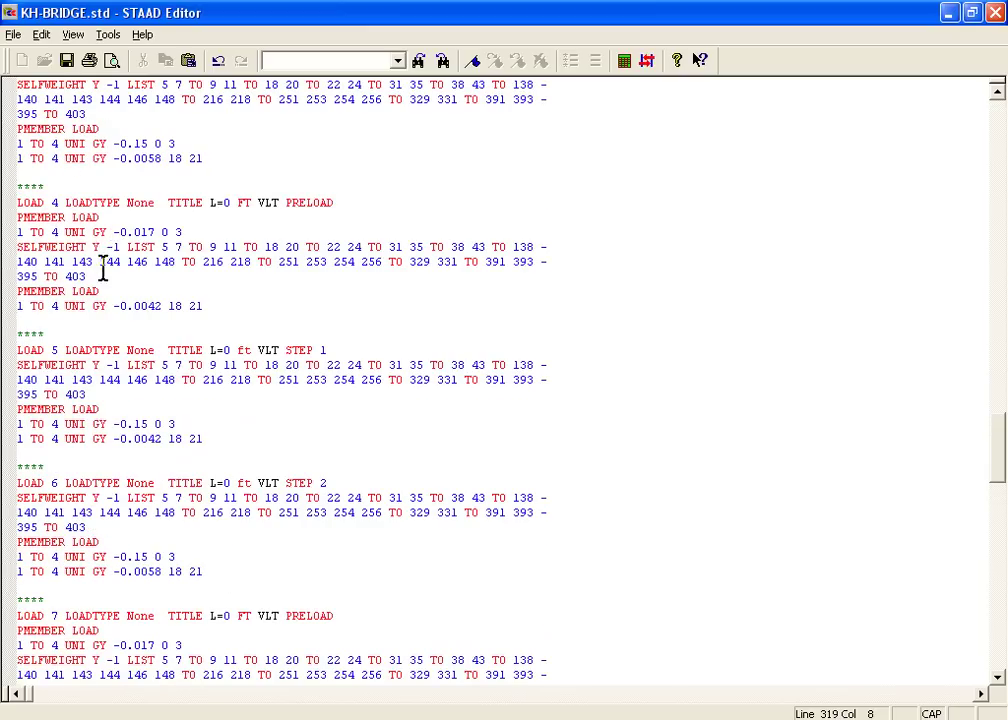
pyautogui.click(221, 202)
pyautogui.moveTo(222, 203); pyautogui.dragTo(228, 203)
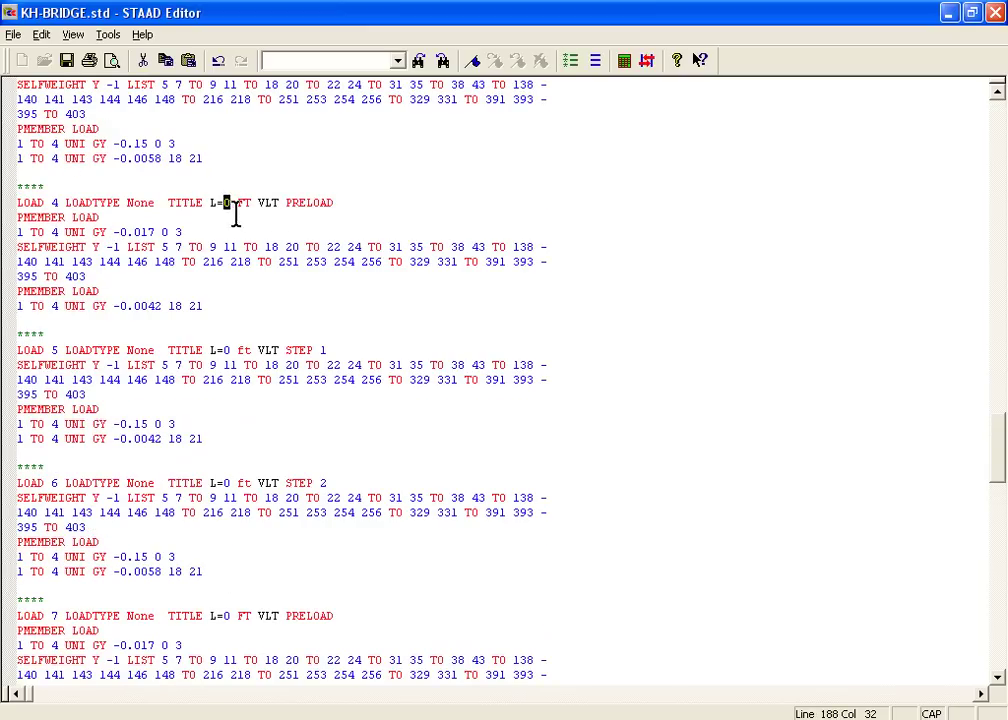
# - Change the span in the LOAD 4–6 titles from L=0 to L=3 ft
pyautogui.scroll(3, 274, 255)
pyautogui.scroll(1, 274, 259)
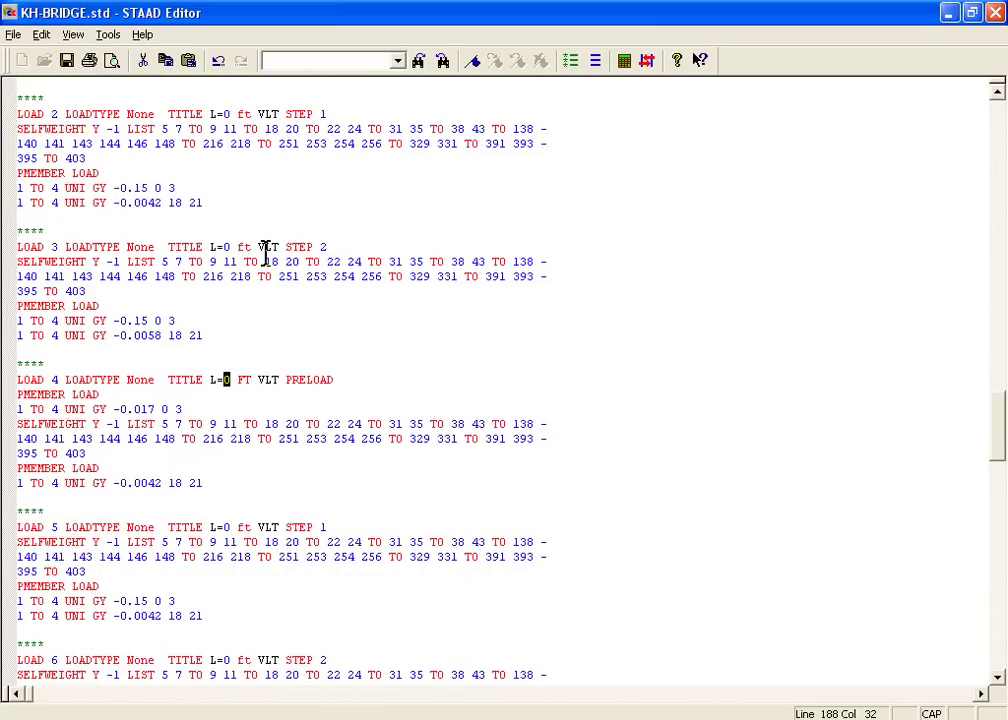
pyautogui.write('3')
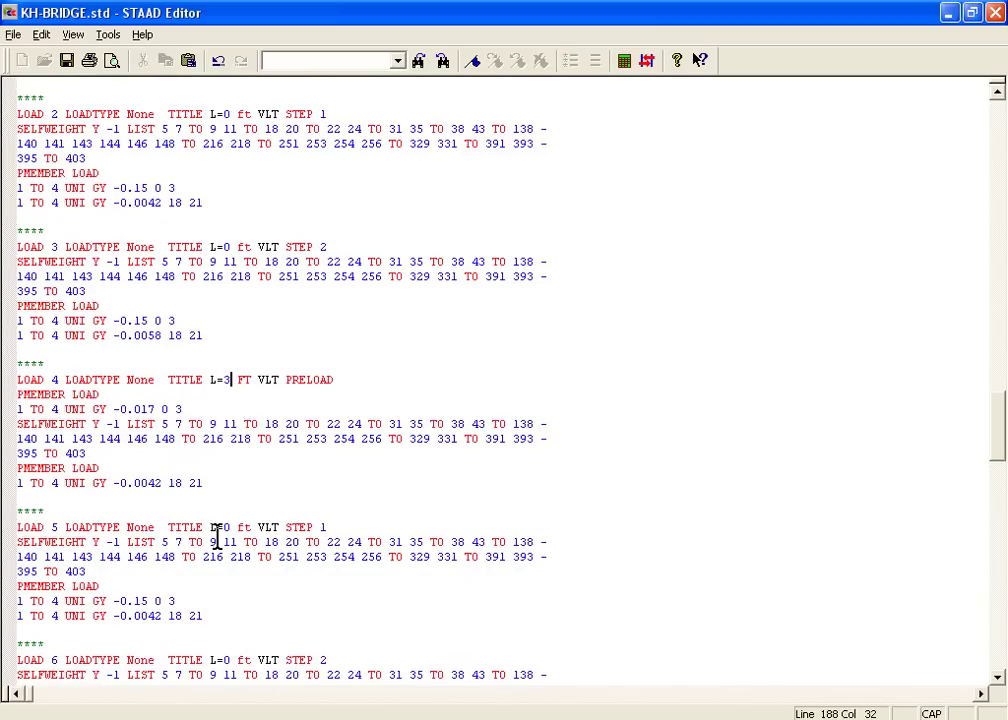
pyautogui.doubleClick(224, 527)
pyautogui.write('3')
pyautogui.doubleClick(225, 659)
pyautogui.scroll(-4, 288, 590)
pyautogui.write('3')
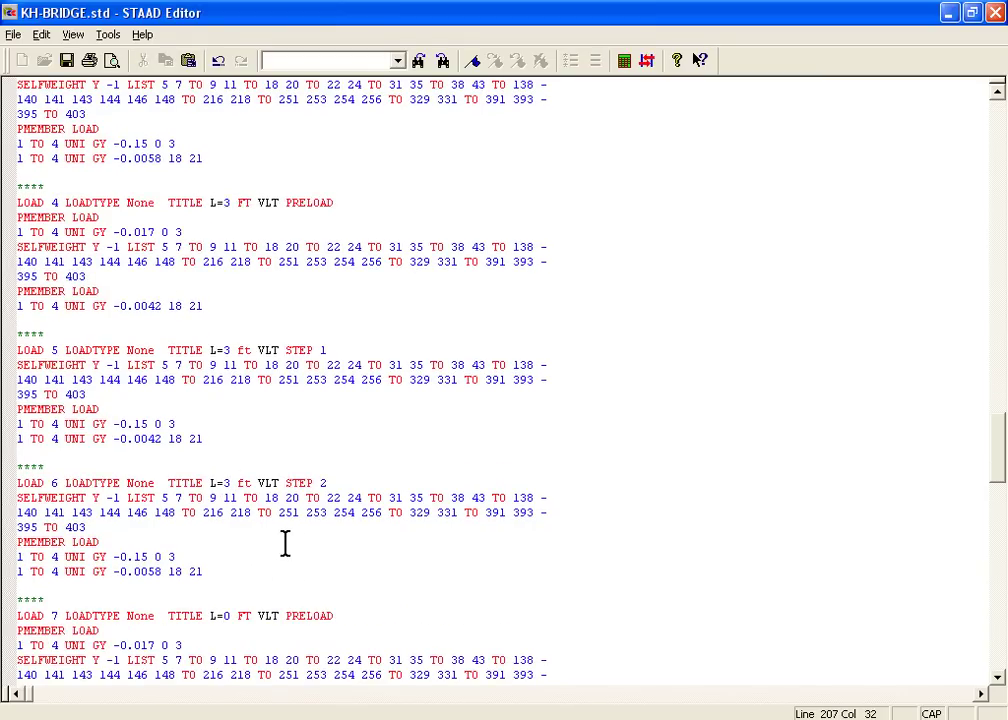
pyautogui.scroll(-3, 285, 543)
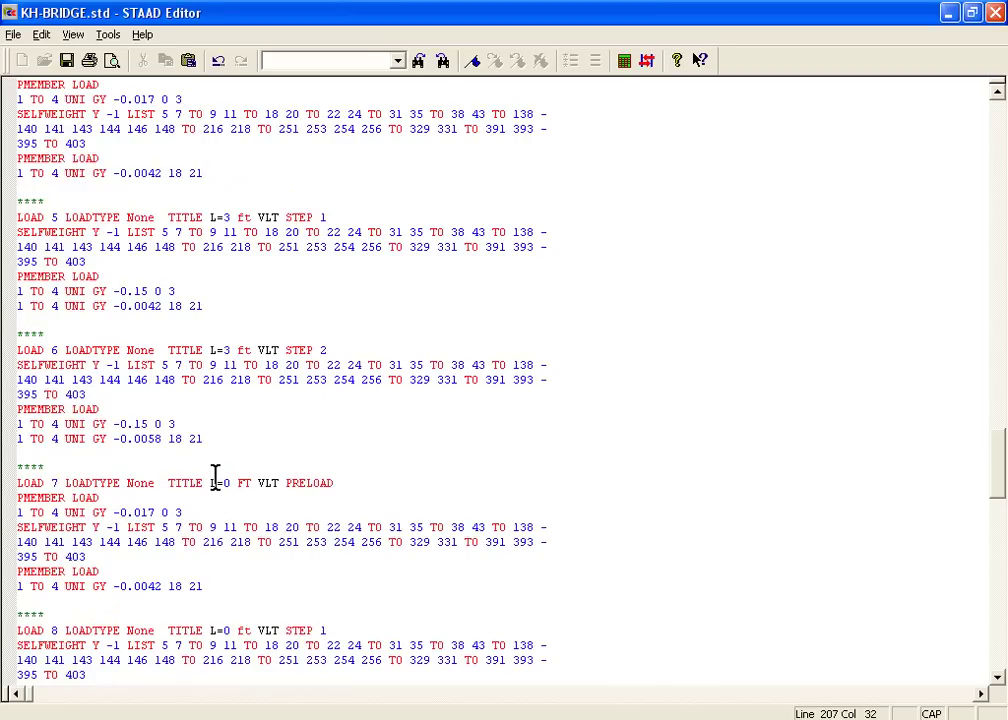
# - Change the span in the LOAD 7–9 titles to L=6 ft
pyautogui.doubleClick(222, 483)
pyautogui.write('6')
pyautogui.scroll(-3, 240, 500)
pyautogui.doubleClick(223, 497)
pyautogui.write('6')
pyautogui.doubleClick(224, 630)
pyautogui.write('6')
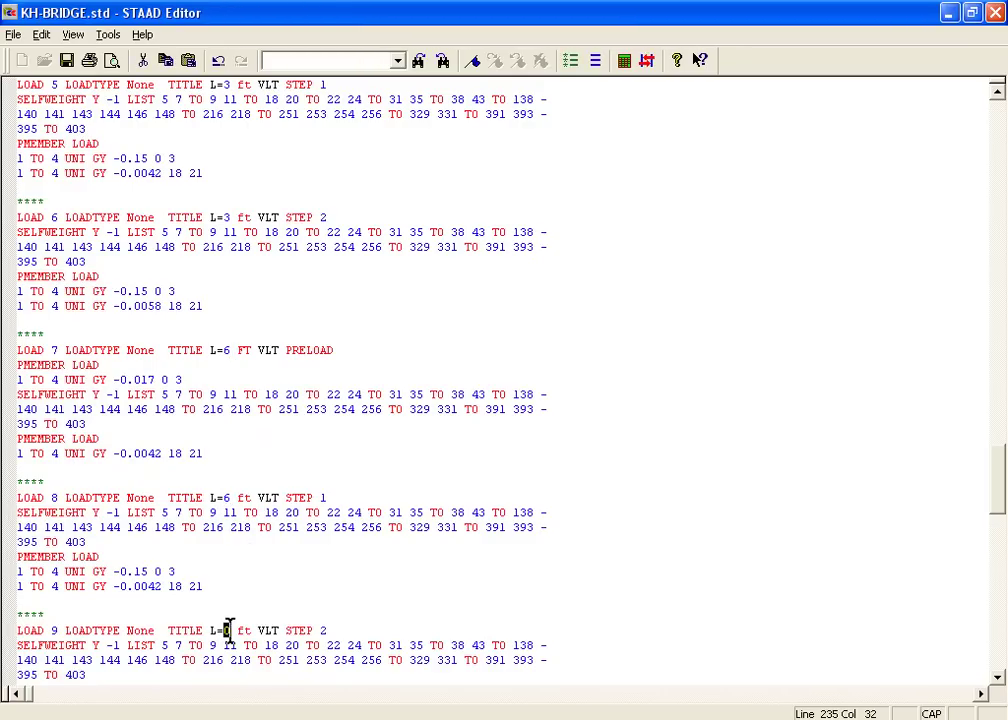
pyautogui.scroll(-5, 310, 545)
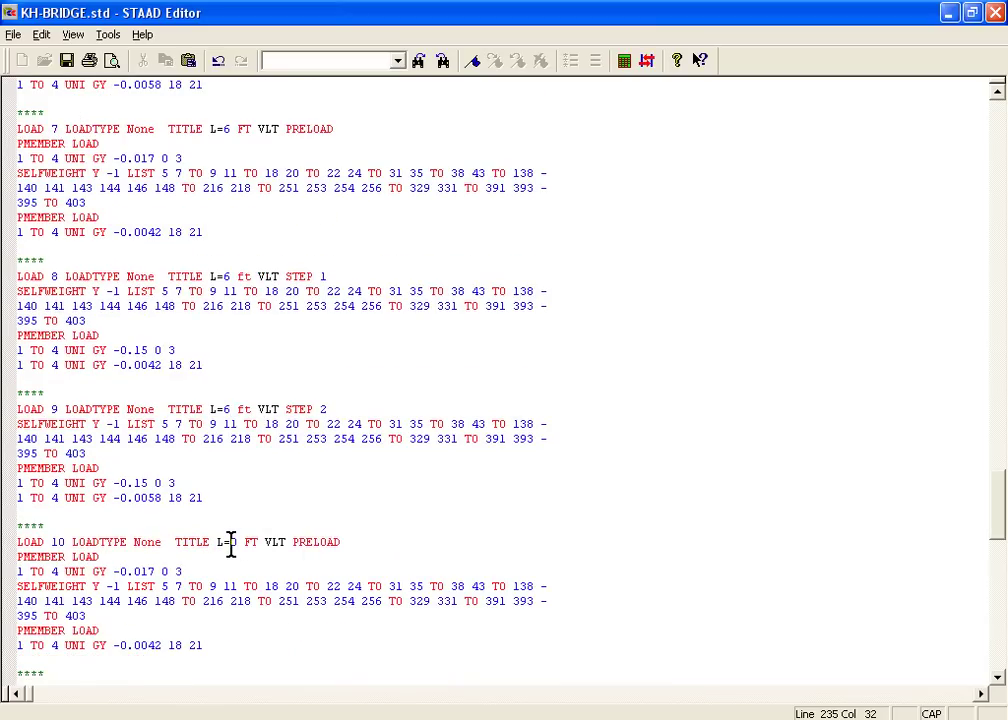
# - Change the span in the LOAD 10–12 titles to L=7 ft
pyautogui.doubleClick(230, 542)
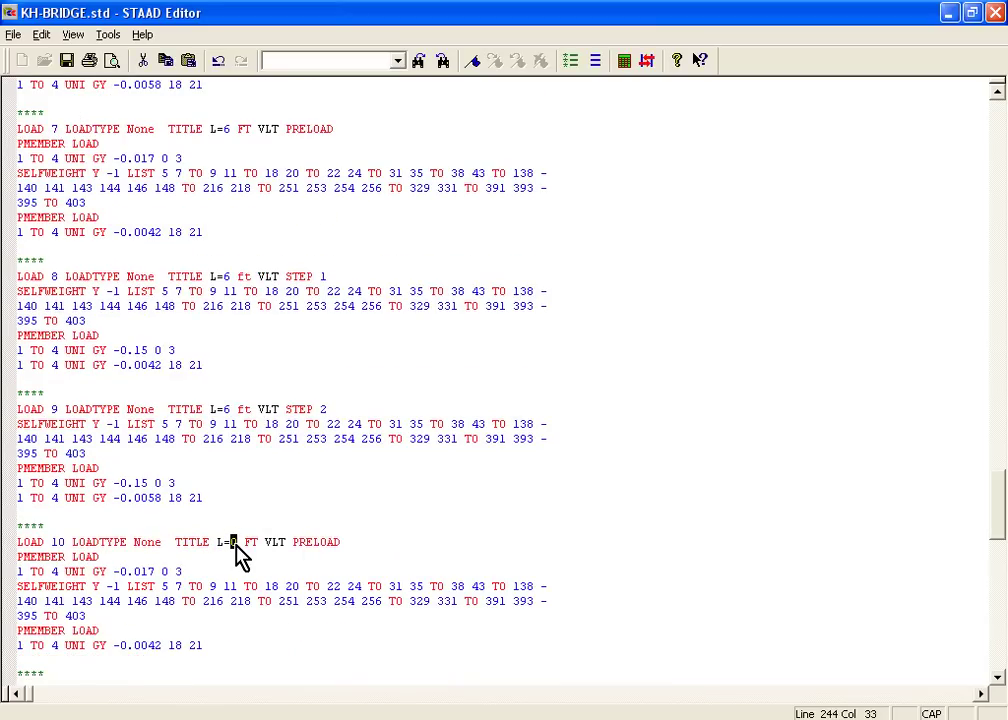
pyautogui.write('7')
pyautogui.scroll(-4, 250, 555)
pyautogui.doubleClick(230, 515)
pyautogui.write('7')
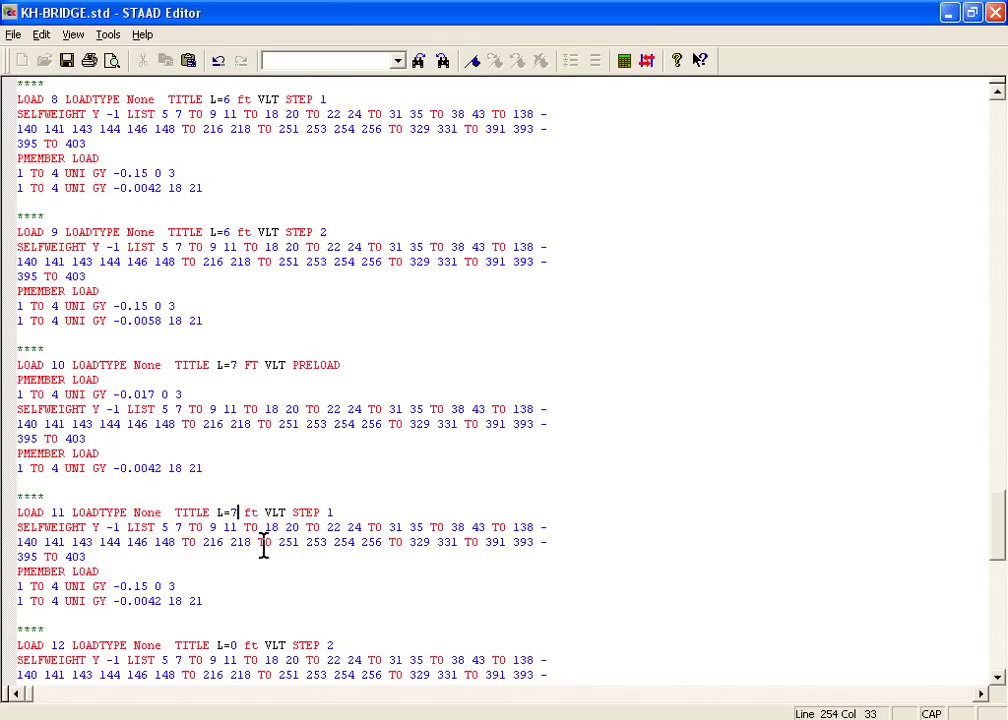
pyautogui.scroll(-2, 255, 540)
pyautogui.doubleClick(229, 551)
pyautogui.moveTo(236, 545); pyautogui.dragTo(234, 547)
pyautogui.click(238, 551)
pyautogui.press('BackSpace')
pyautogui.write('7')
# - Set LOAD 13's title span to L=7 ft and LOAD 14–16 to L=9 ft
pyautogui.scroll(-5, 268, 502)
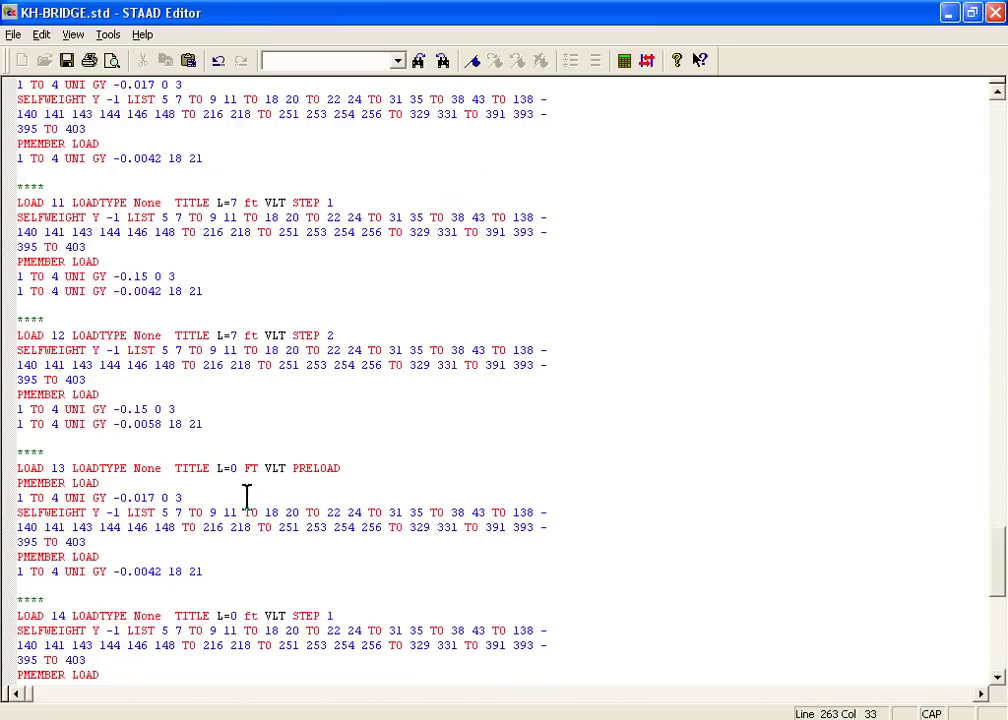
pyautogui.doubleClick(230, 467)
pyautogui.write('7')
pyautogui.scroll(-4, 236, 494)
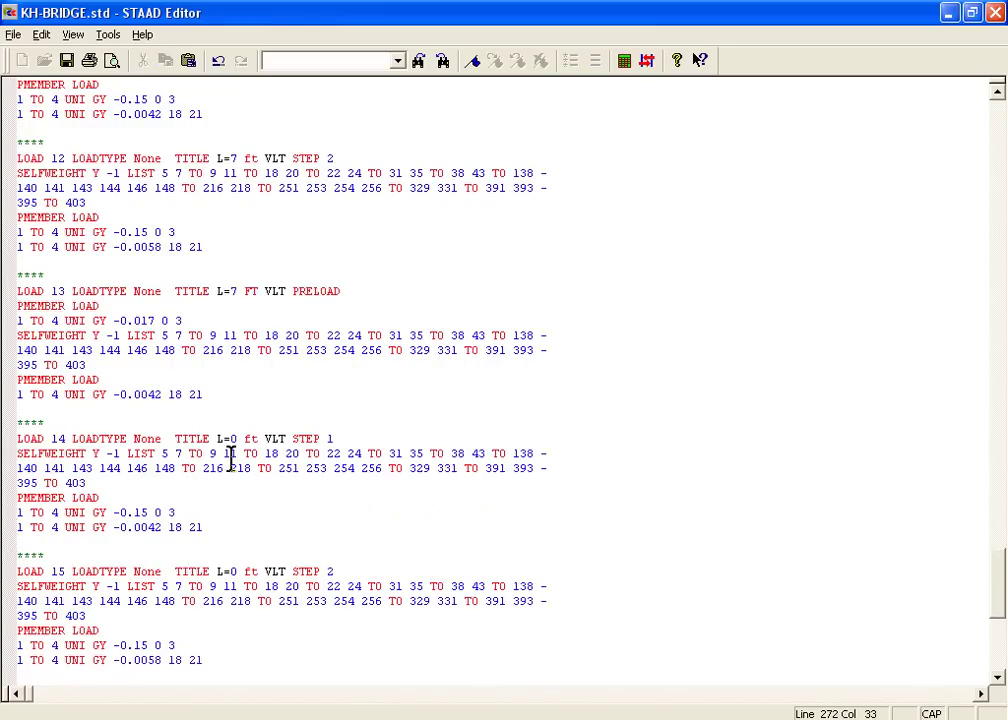
pyautogui.doubleClick(231, 438)
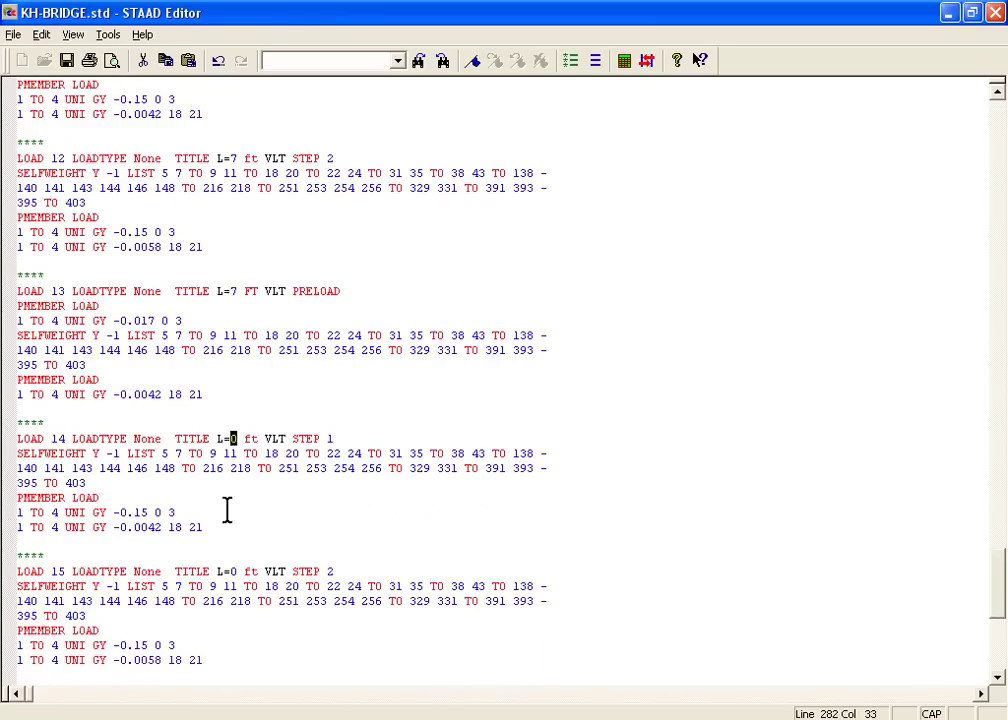
pyautogui.write('9')
pyautogui.doubleClick(232, 571)
pyautogui.write('9')
pyautogui.scroll(-3, 287, 552)
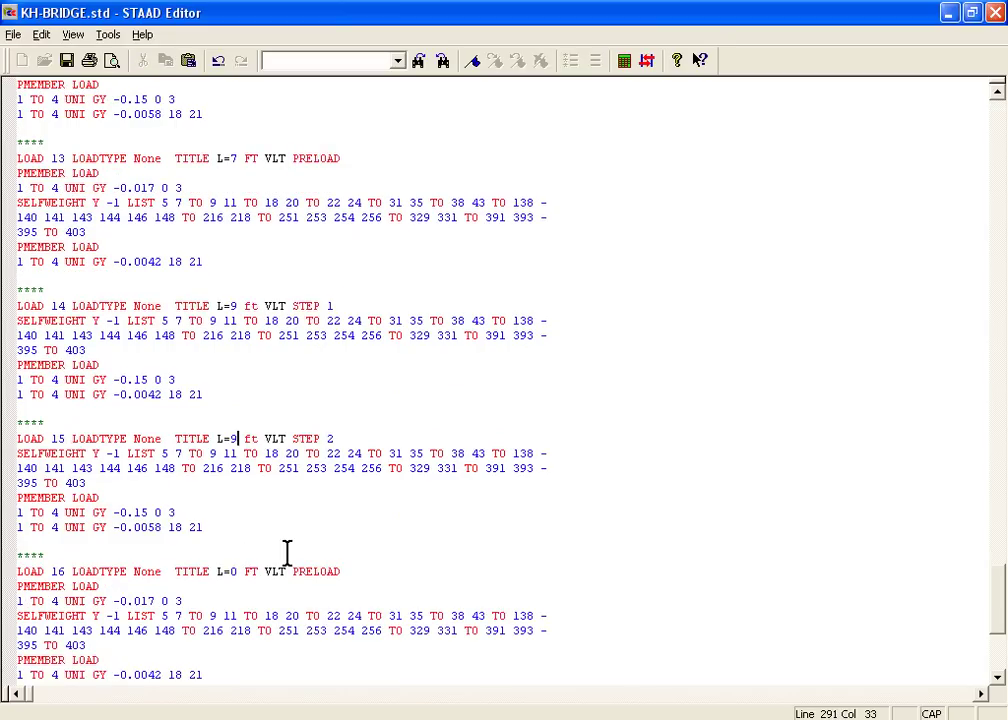
pyautogui.doubleClick(232, 571)
pyautogui.write('9')
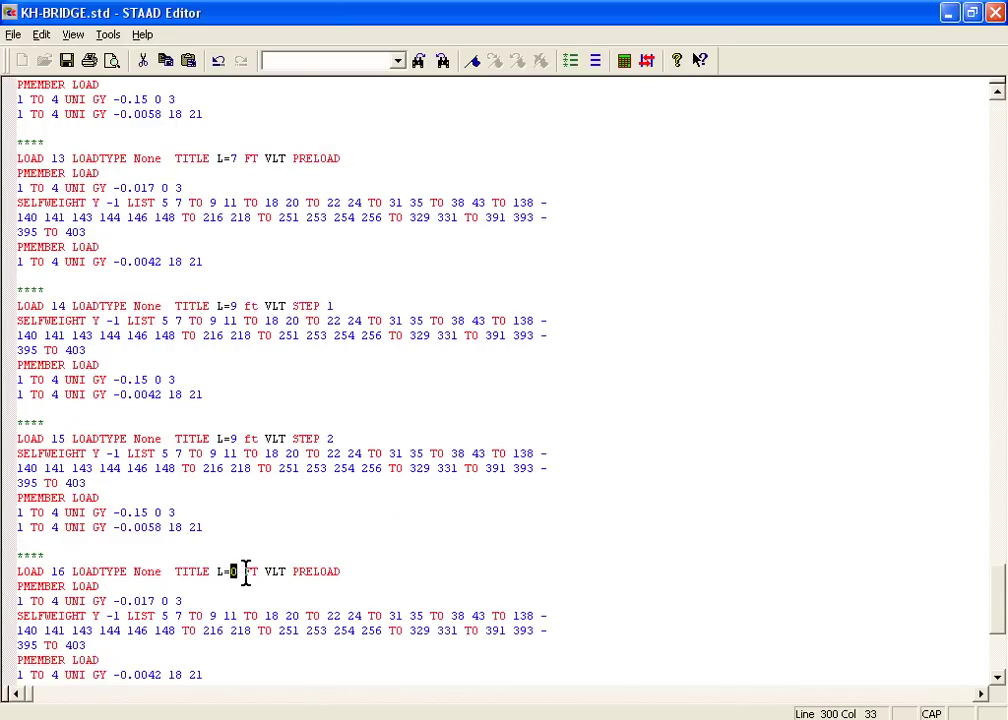
# - Correct LOAD 16's span to 12, then set LOAD 17 and 18 titles to L=12 ft
pyautogui.scroll(-3, 238, 572)
pyautogui.doubleClick(234, 586)
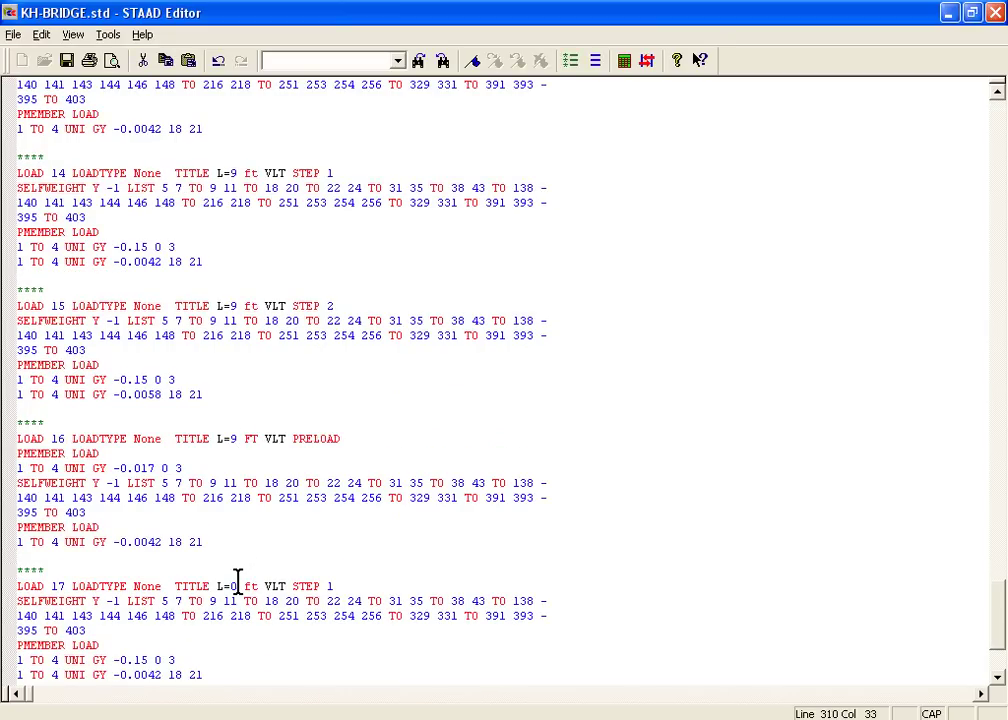
pyautogui.doubleClick(233, 586)
pyautogui.doubleClick(233, 445)
pyautogui.write('12')
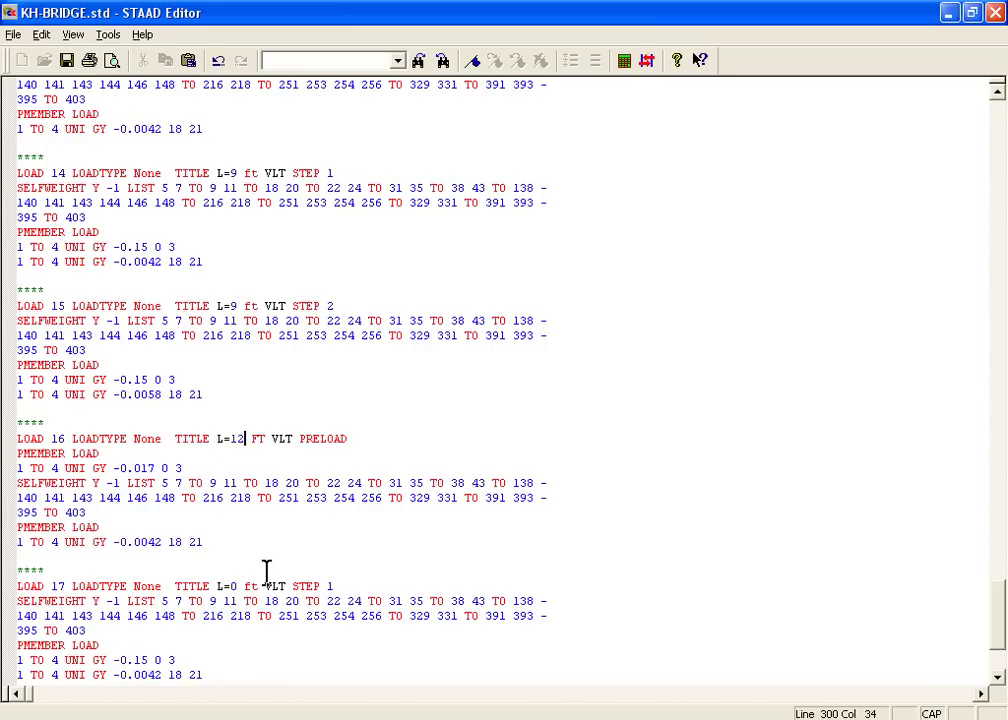
pyautogui.doubleClick(234, 585)
pyautogui.write('12')
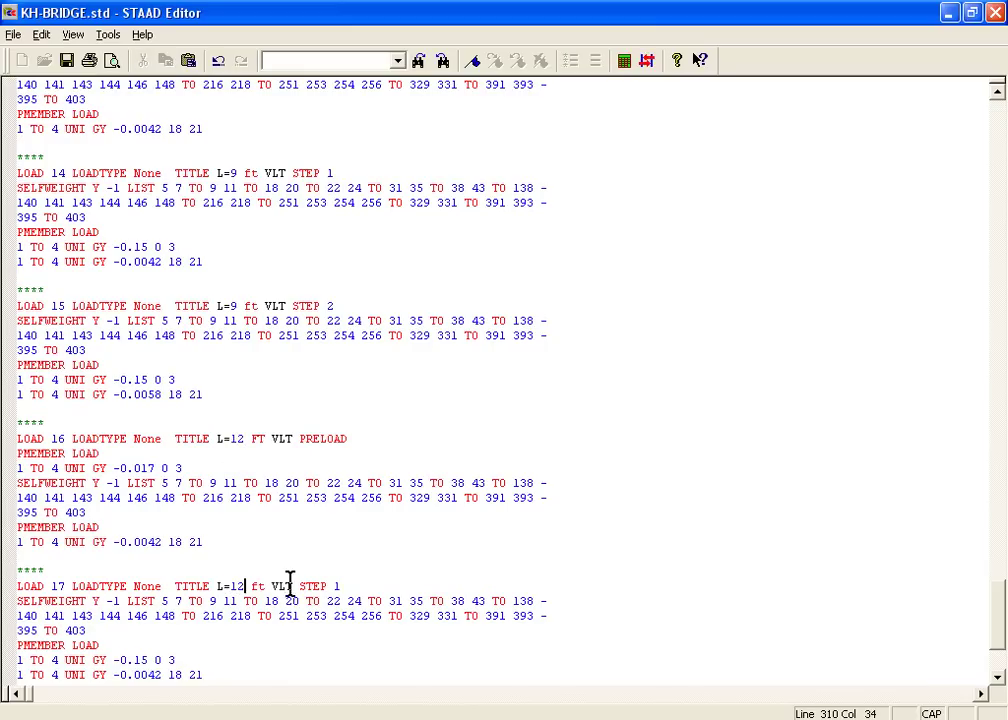
pyautogui.scroll(-3, 266, 588)
pyautogui.doubleClick(234, 586)
pyautogui.write('12')
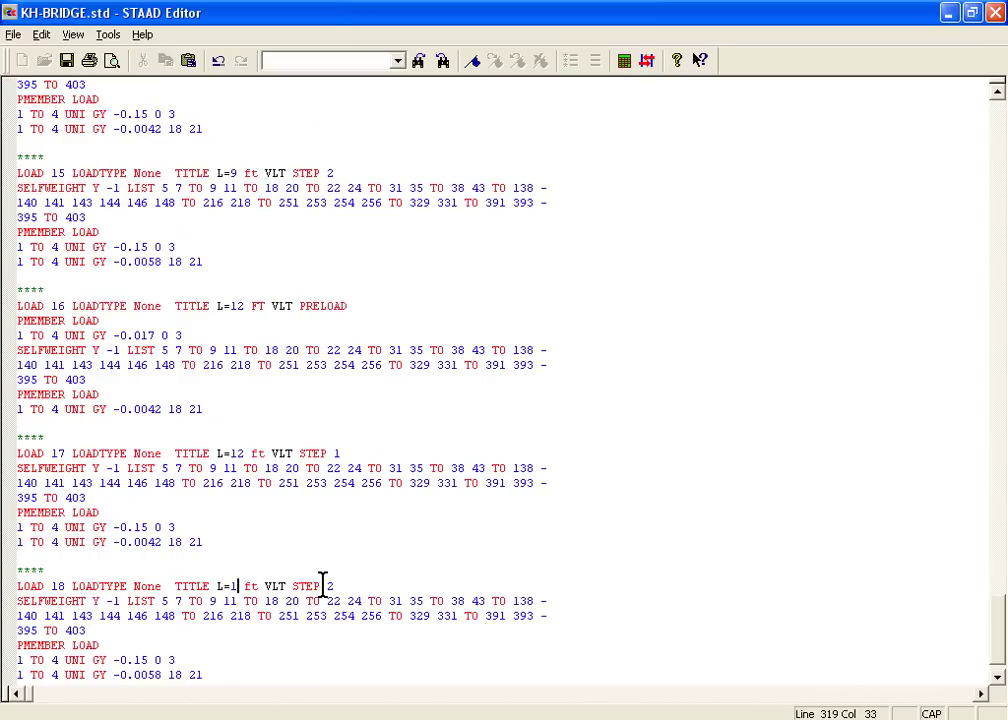
pyautogui.scroll(5, 297, 562)
# - Check the LOAD 14–15 titles and change LOAD 13's span from 7 to 9
pyautogui.click(256, 394)
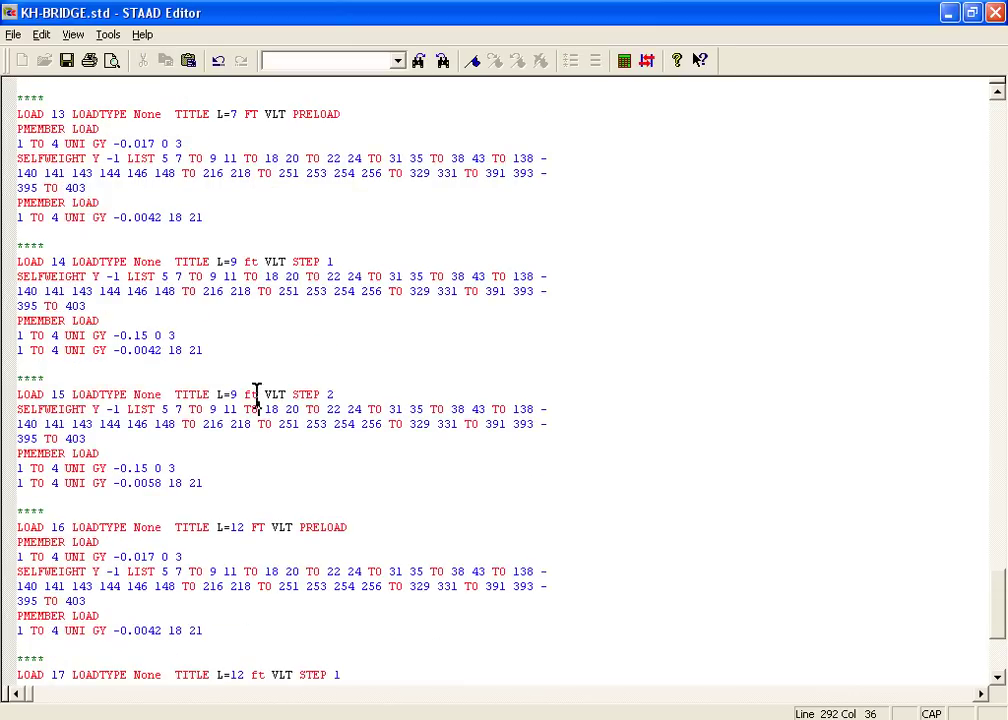
pyautogui.press('Right')
pyautogui.press('Right')
pyautogui.click(284, 262)
pyautogui.scroll(2, 255, 205)
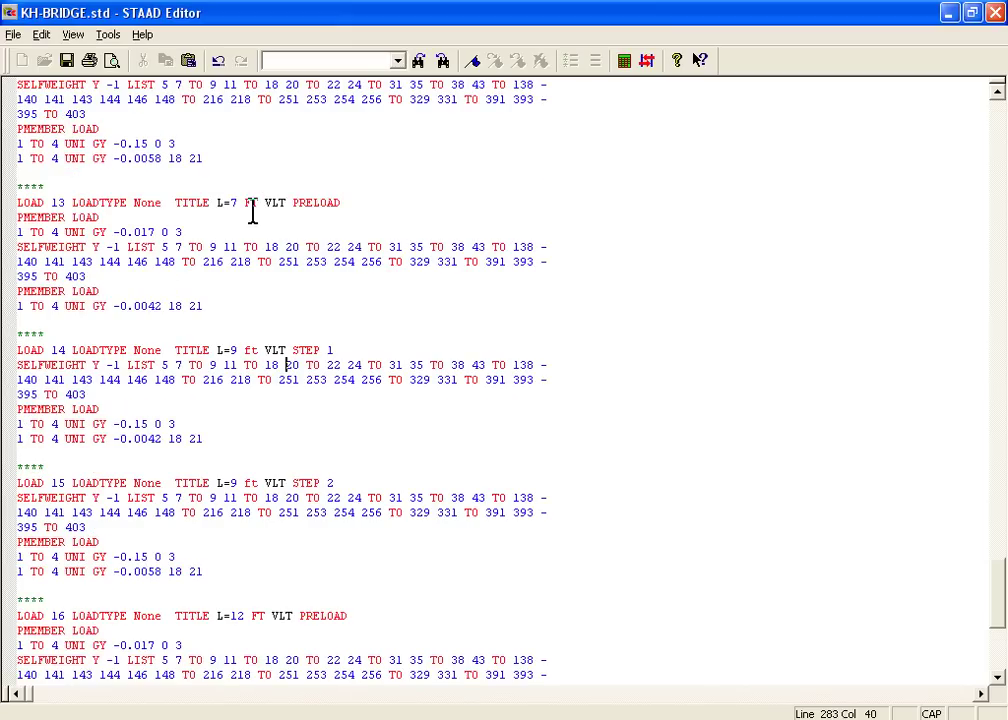
pyautogui.doubleClick(233, 208)
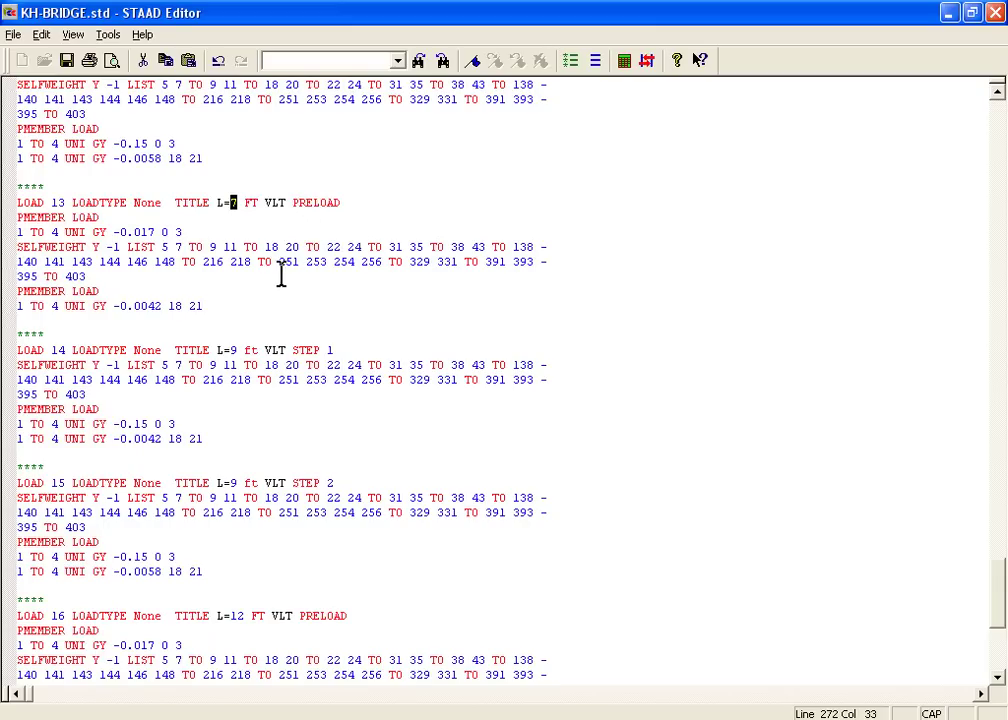
pyautogui.write('9')
# - Scroll up through loads 12 to 4, checking their titles, member loads and selfweight lines
pyautogui.scroll(6, 214, 282)
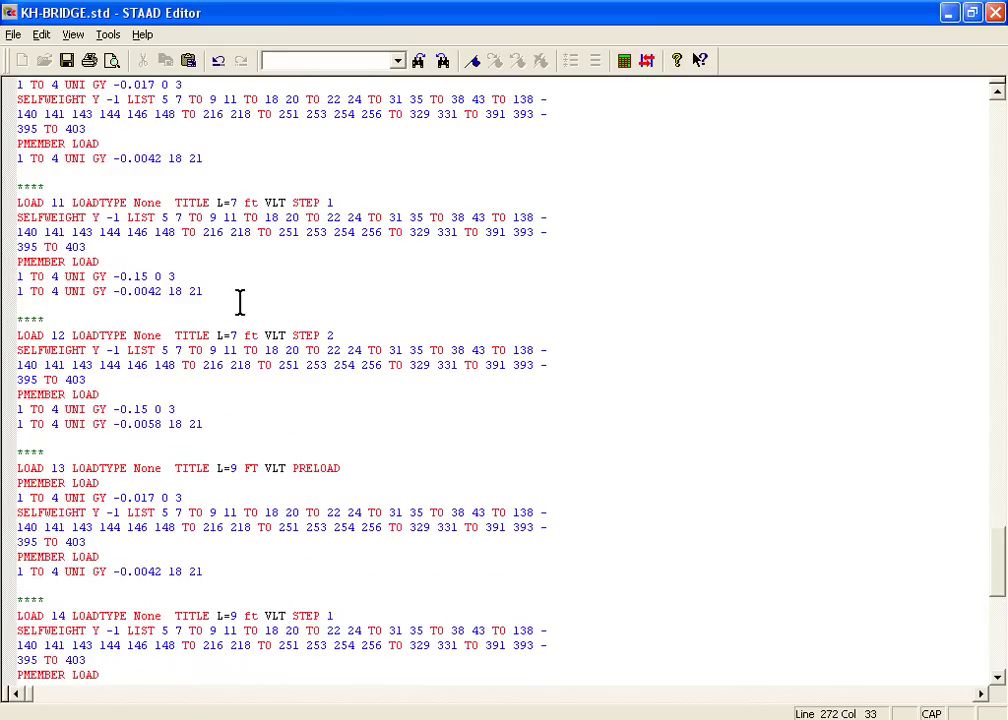
pyautogui.click(236, 335)
pyautogui.scroll(1, 268, 252)
pyautogui.click(259, 247)
pyautogui.click(270, 117)
pyautogui.scroll(6, 300, 288)
pyautogui.click(250, 261)
pyautogui.scroll(4, 245, 258)
pyautogui.click(234, 292)
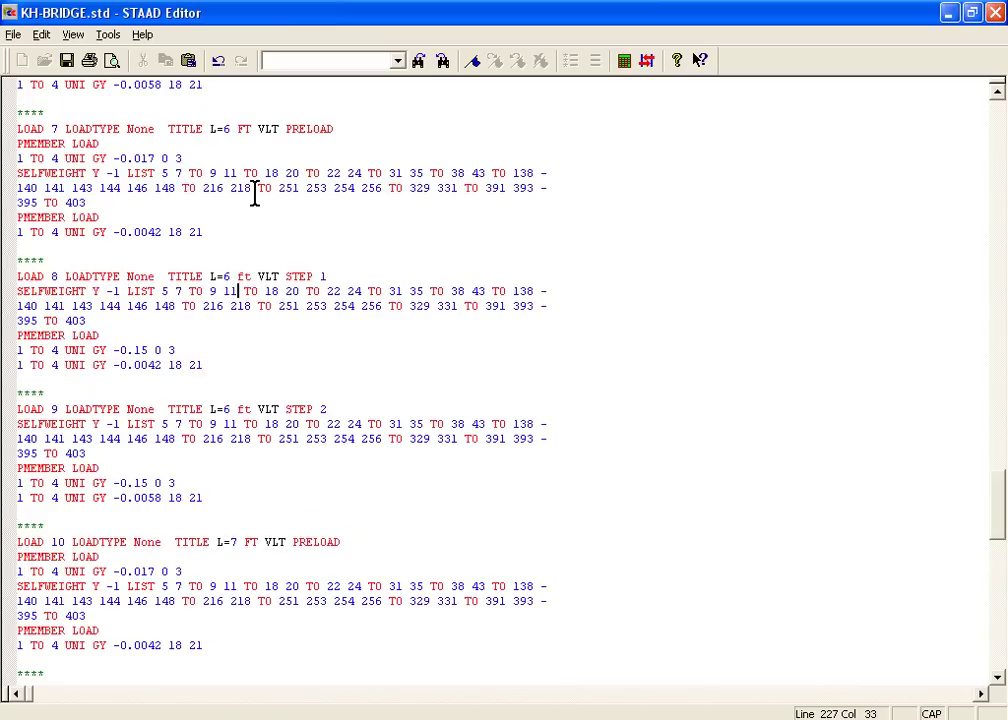
pyautogui.click(263, 146)
pyautogui.scroll(6, 290, 190)
pyautogui.click(237, 290)
pyautogui.click(246, 158)
pyautogui.scroll(5, 300, 196)
pyautogui.click(246, 246)
pyautogui.scroll(-2, 290, 247)
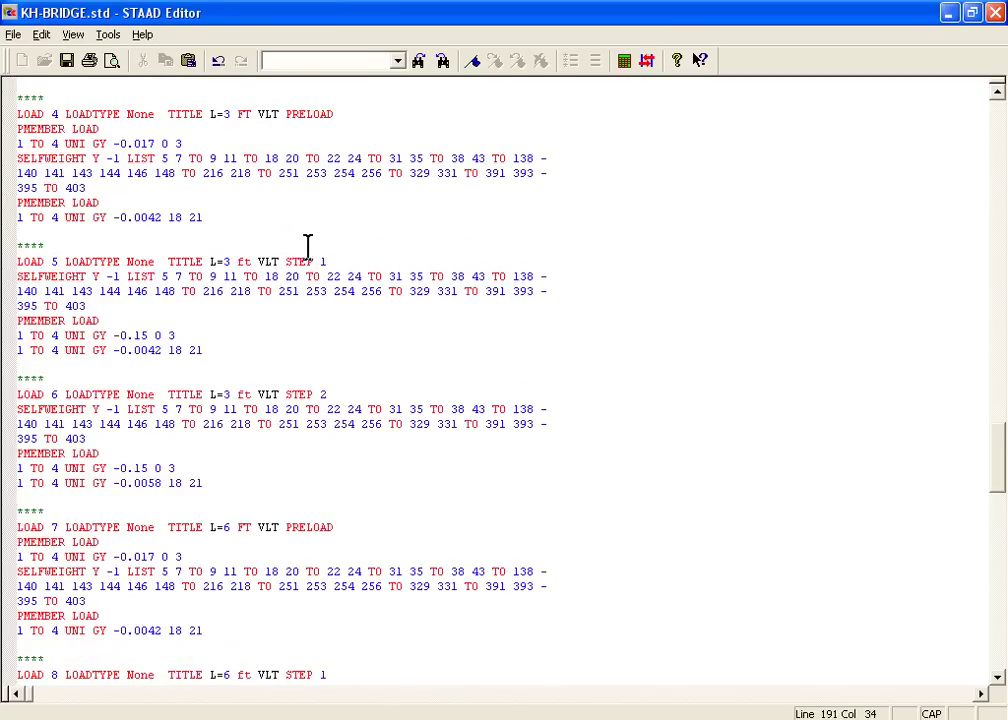
pyautogui.scroll(4, 307, 248)
pyautogui.scroll(2, 300, 238)
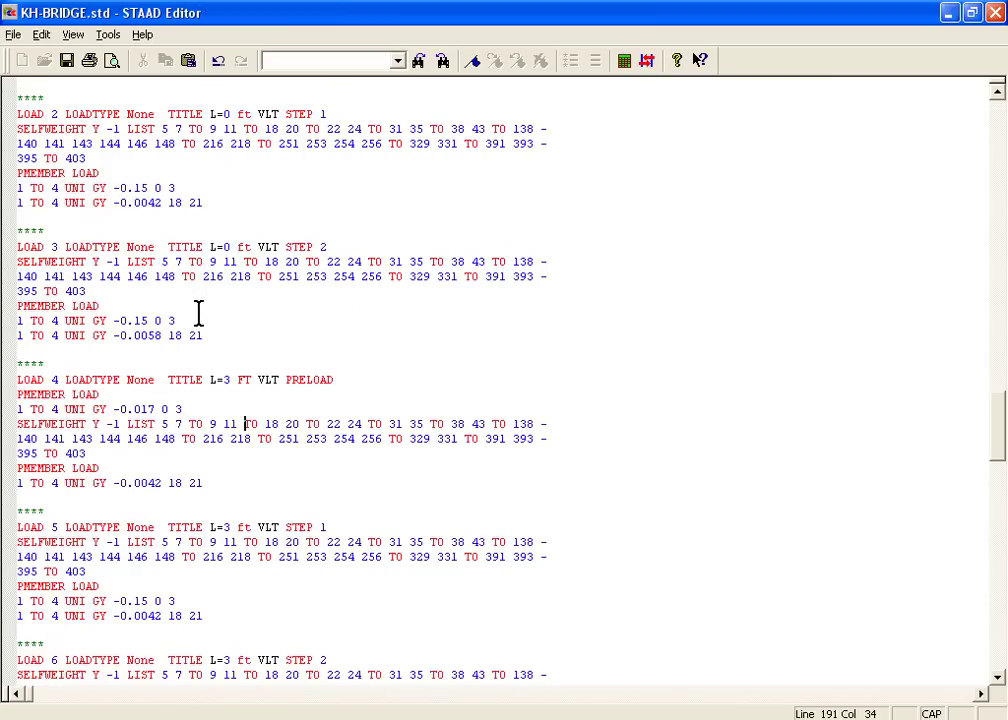
# - Change the GY load distances in LOAD 4–6 from 0 3 to 3 6
pyautogui.click(166, 395)
pyautogui.moveTo(161, 409); pyautogui.dragTo(180, 410)
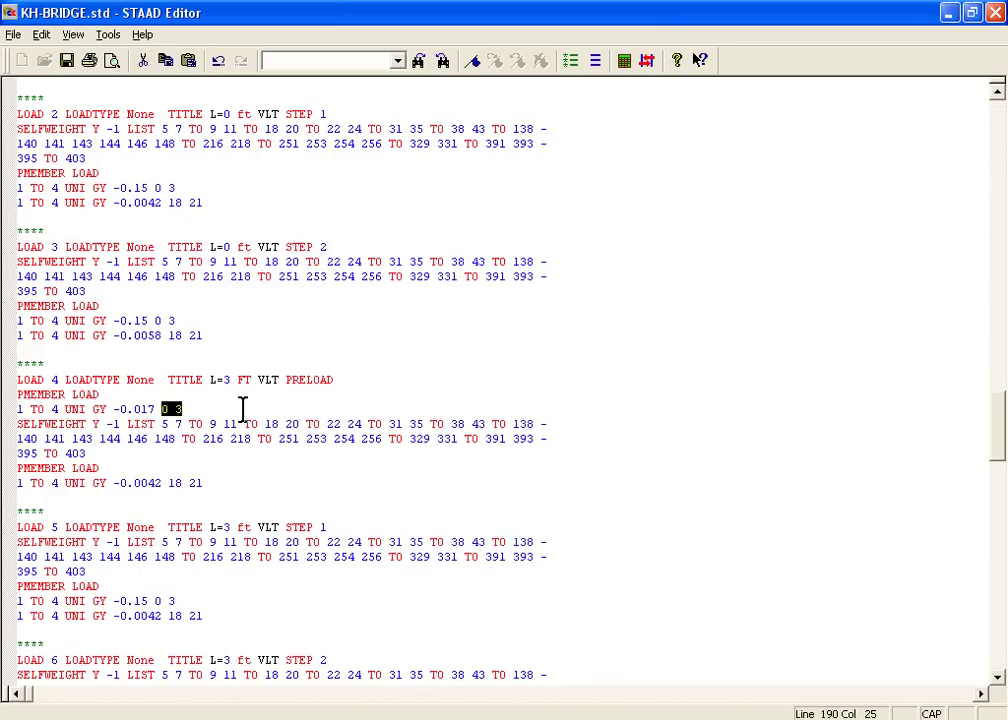
pyautogui.write('3')
pyautogui.hotkey('shift', 'Left')
pyautogui.hotkey('shift', 'Left')
pyautogui.hotkey('shift', 'Left')
pyautogui.hotkey('ctrl', 'c')
pyautogui.scroll(-3, 170, 455)
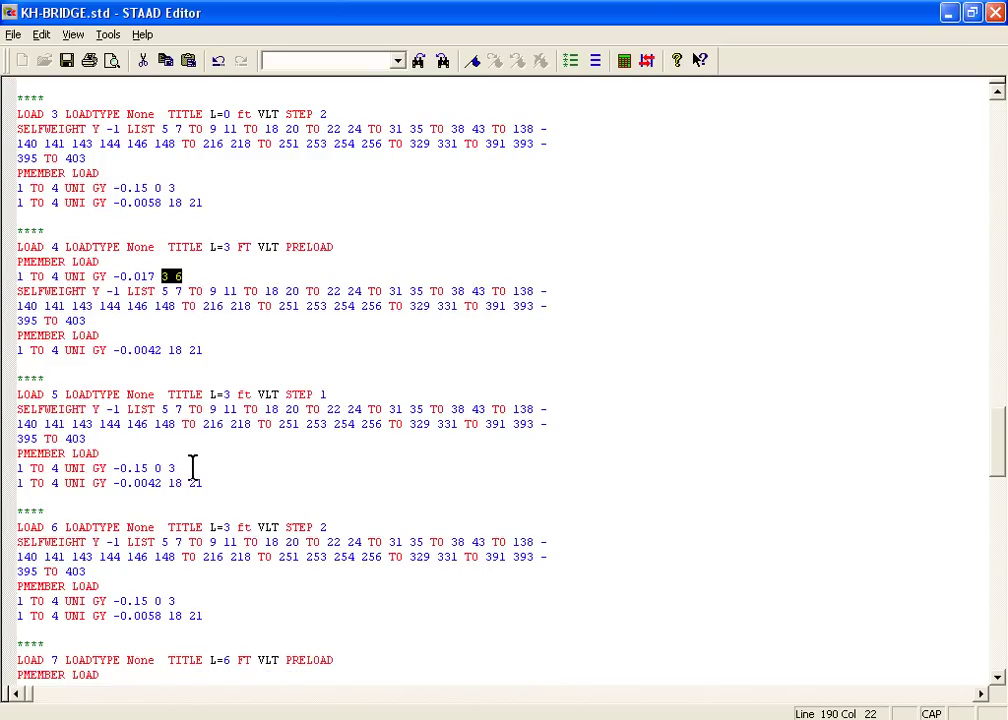
pyautogui.moveTo(174, 467); pyautogui.dragTo(155, 467)
pyautogui.hotkey('ctrl', 'v')
pyautogui.scroll(-3, 288, 535)
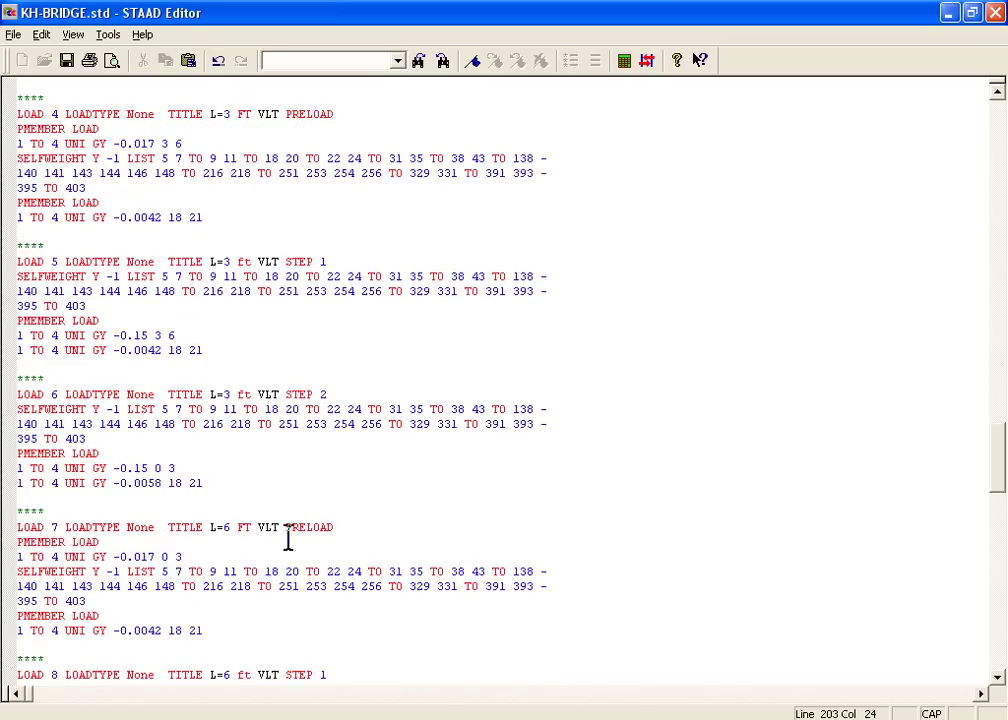
pyautogui.moveTo(176, 467); pyautogui.dragTo(160, 470)
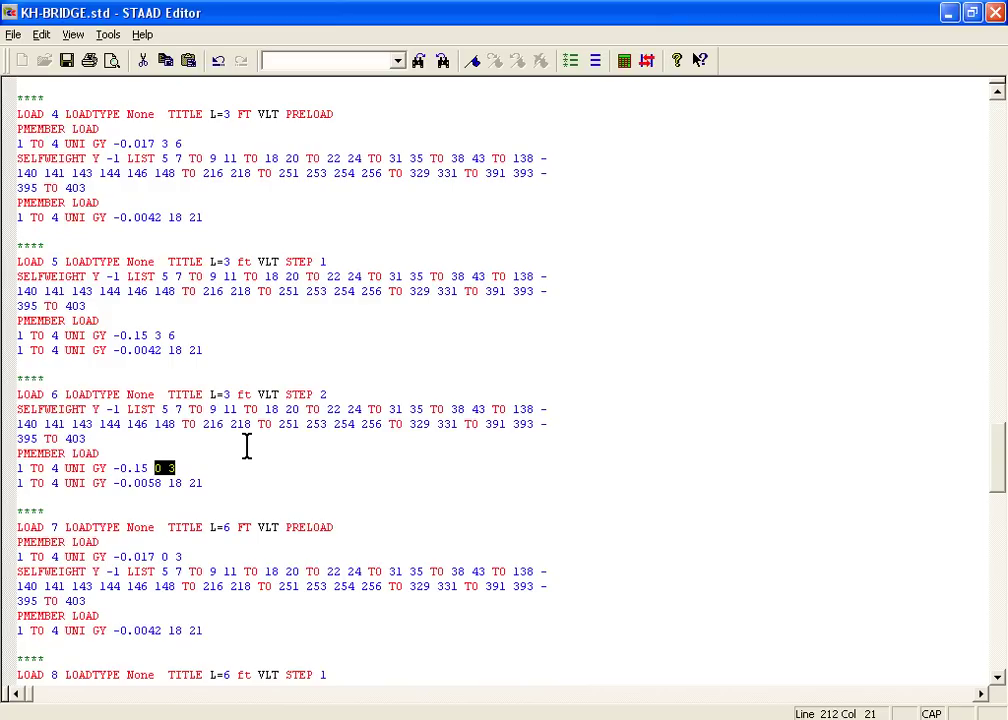
pyautogui.hotkey('ctrl', 'v')
pyautogui.scroll(-3, 246, 447)
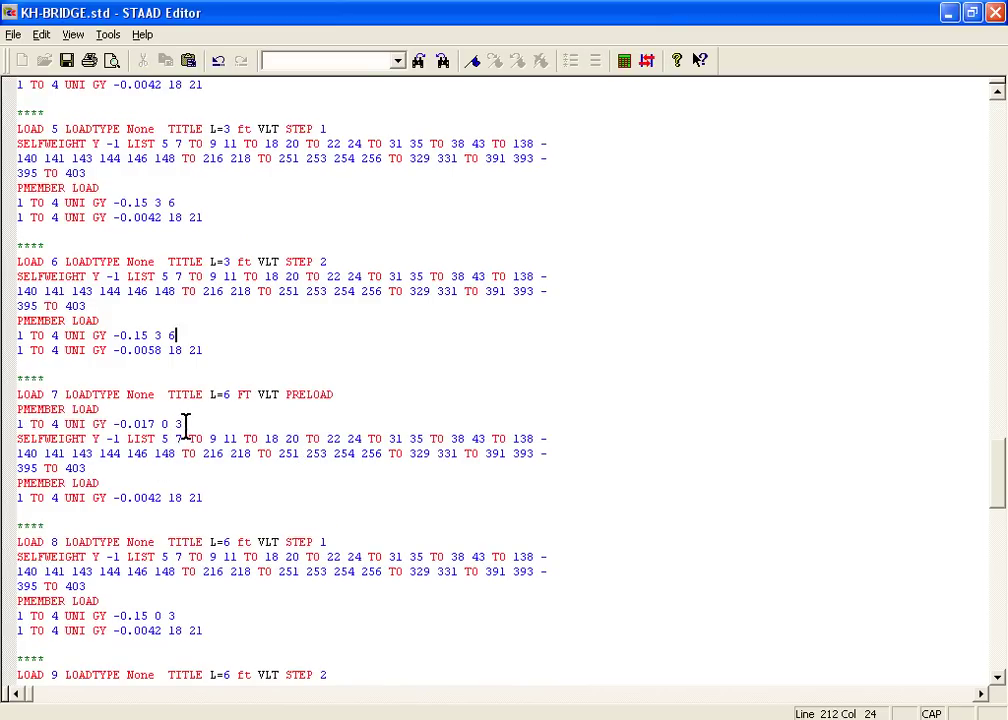
# - Change the GY load distances in LOAD 7–9 to 6 9
pyautogui.moveTo(182, 426); pyautogui.dragTo(161, 426)
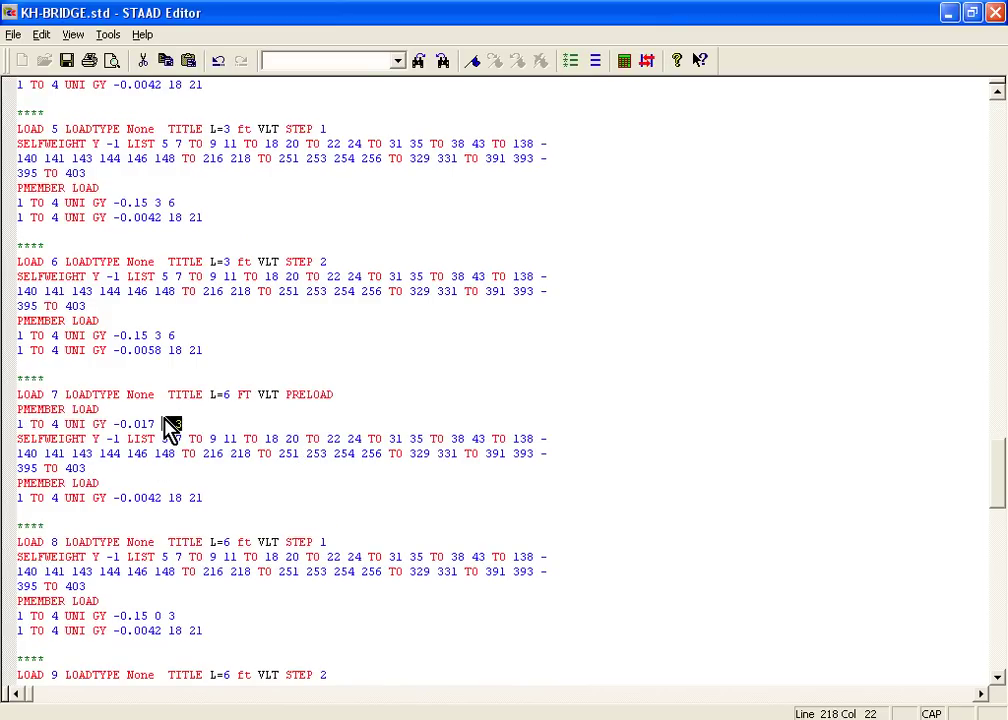
pyautogui.write('3')
pyautogui.hotkey('shift', 'Left')
pyautogui.hotkey('shift', 'Left')
pyautogui.hotkey('shift', 'Left')
pyautogui.scroll(-3, 170, 428)
pyautogui.write('6 9')
pyautogui.moveTo(175, 483); pyautogui.dragTo(157, 483)
pyautogui.write('6 9')
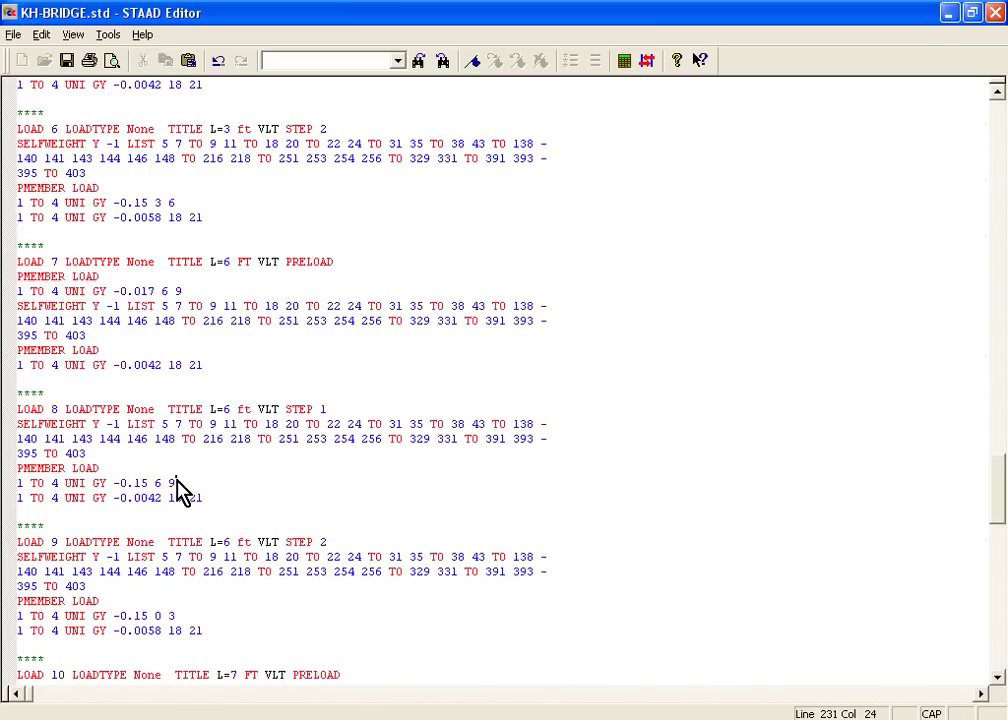
pyautogui.scroll(-1, 195, 557)
pyautogui.moveTo(176, 571); pyautogui.dragTo(158, 571)
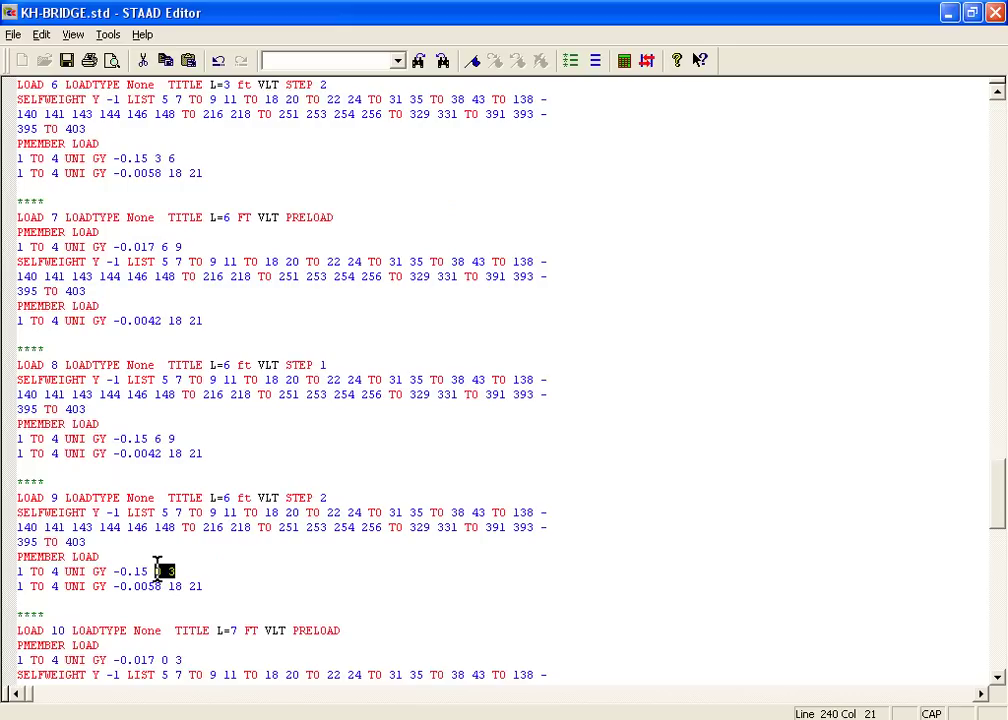
pyautogui.write('6 9')
pyautogui.scroll(-7, 175, 565)
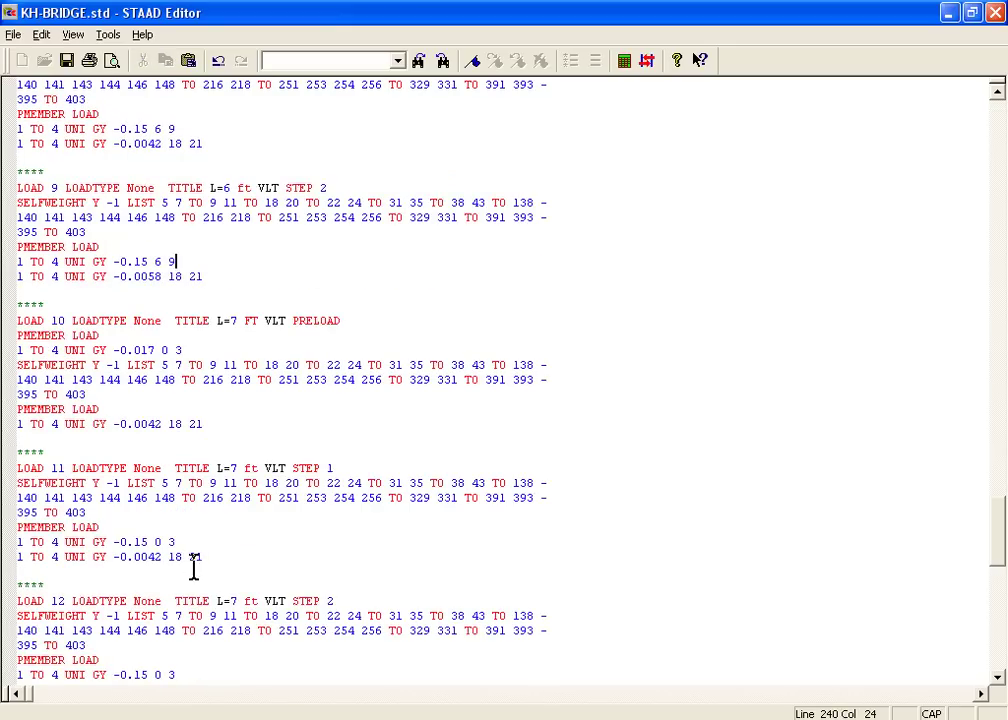
# - Change the GY load distances in LOAD 10–12 to 7 10
pyautogui.moveTo(189, 350); pyautogui.dragTo(163, 350)
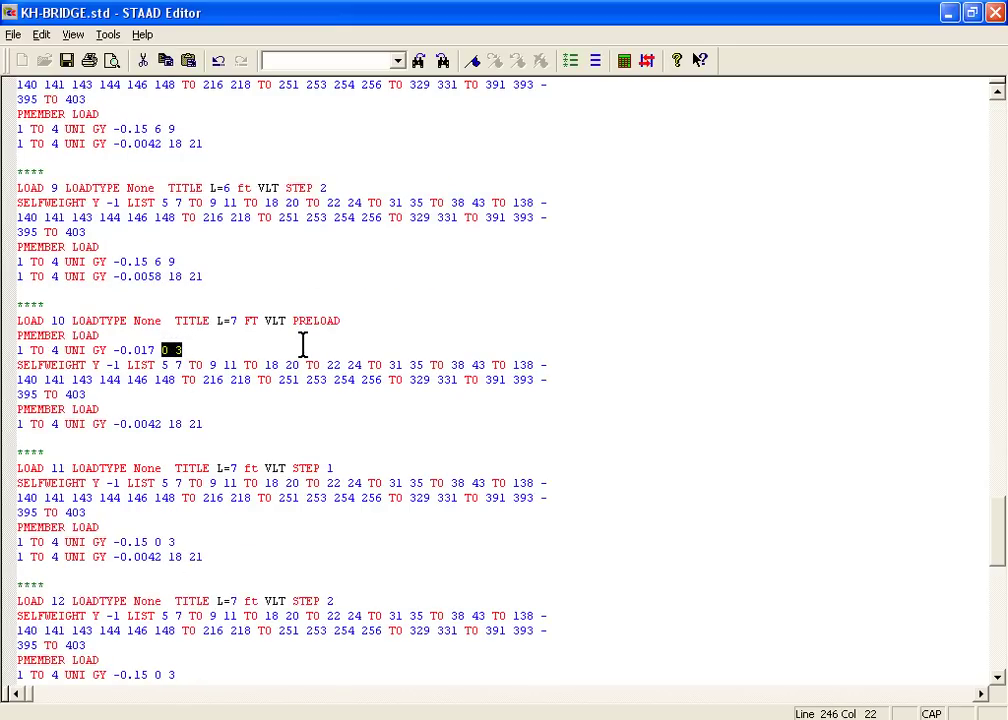
pyautogui.write('7')
pyautogui.moveTo(189, 350); pyautogui.dragTo(161, 350)
pyautogui.hotkey('ctrl', 'c')
pyautogui.moveTo(176, 541); pyautogui.dragTo(155, 541)
pyautogui.hotkey('ctrl', 'v')
pyautogui.scroll(-5, 254, 551)
pyautogui.moveTo(176, 453); pyautogui.dragTo(155, 452)
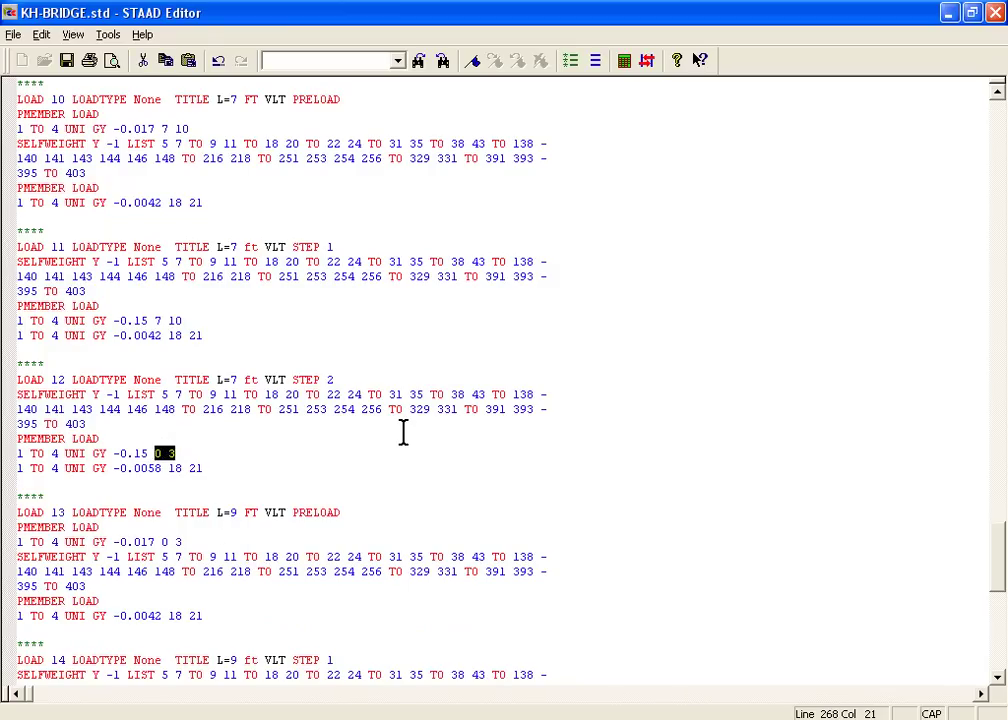
pyautogui.hotkey('ctrl', 'v')
pyautogui.scroll(-3, 187, 463)
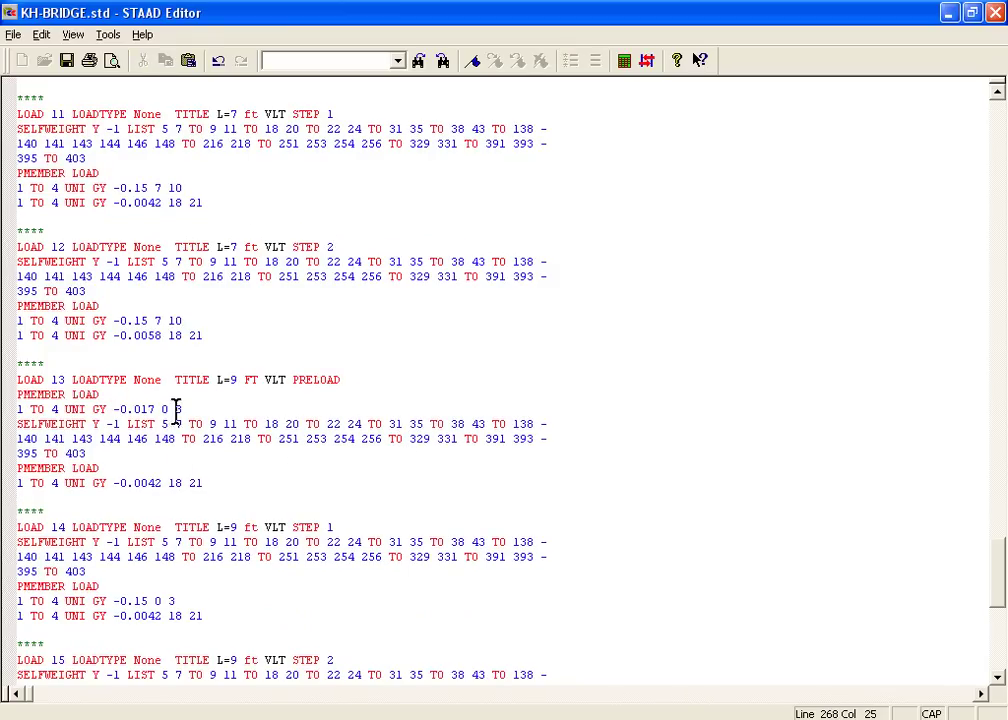
# - Change the GY load distances in LOAD 13–15 to 9 12
pyautogui.moveTo(186, 411); pyautogui.dragTo(168, 408)
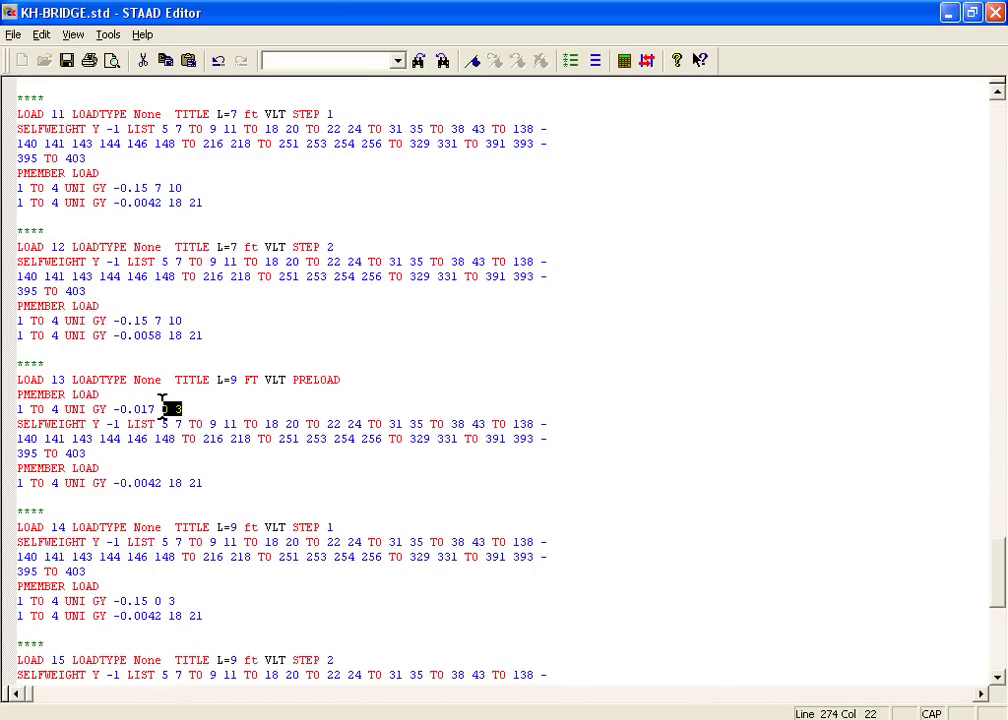
pyautogui.write('9')
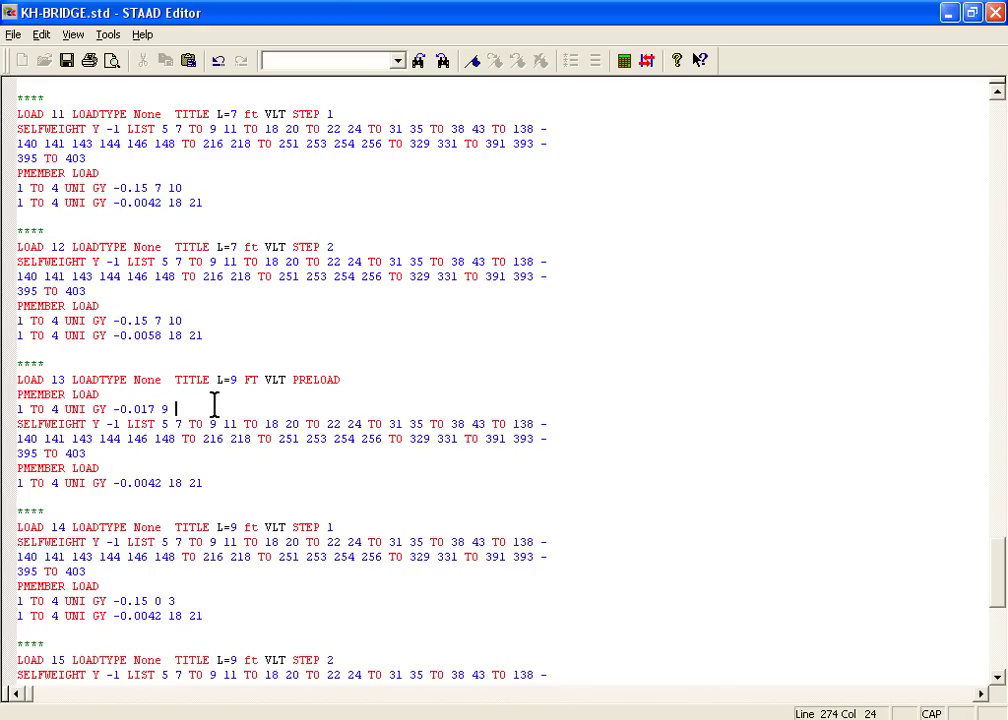
pyautogui.write(' 12')
pyautogui.hotkey('shift', 'Left')
pyautogui.hotkey('shift', 'Left')
pyautogui.hotkey('shift', 'Left')
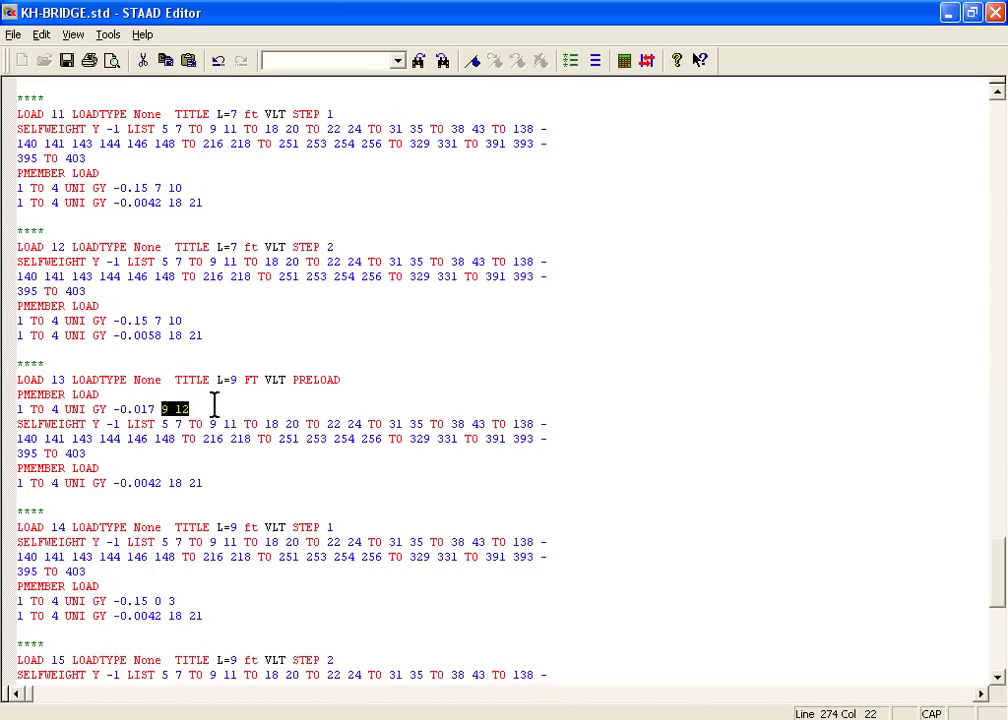
pyautogui.scroll(-2, 245, 420)
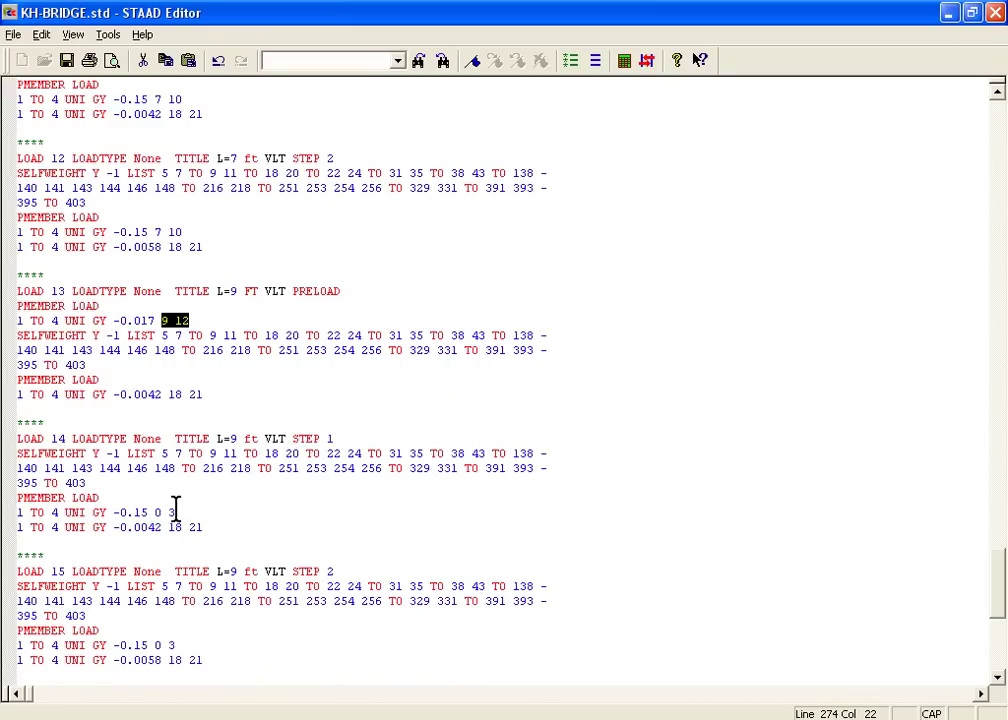
pyautogui.moveTo(177, 512); pyautogui.dragTo(157, 513)
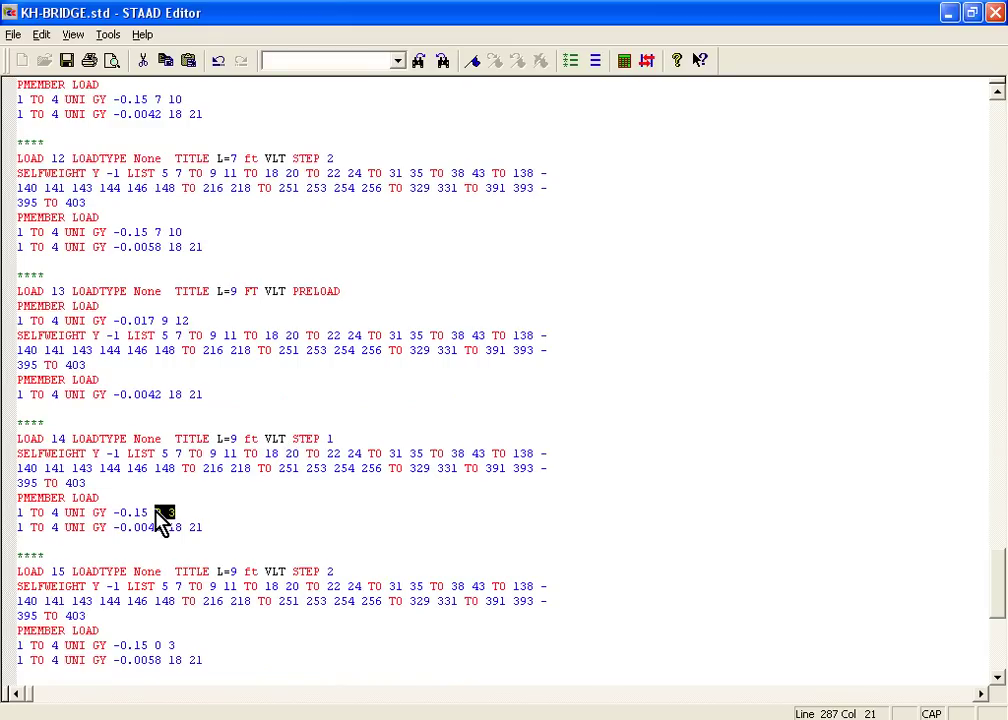
pyautogui.write('9 12')
pyautogui.scroll(-3, 155, 510)
pyautogui.moveTo(178, 512); pyautogui.dragTo(156, 510)
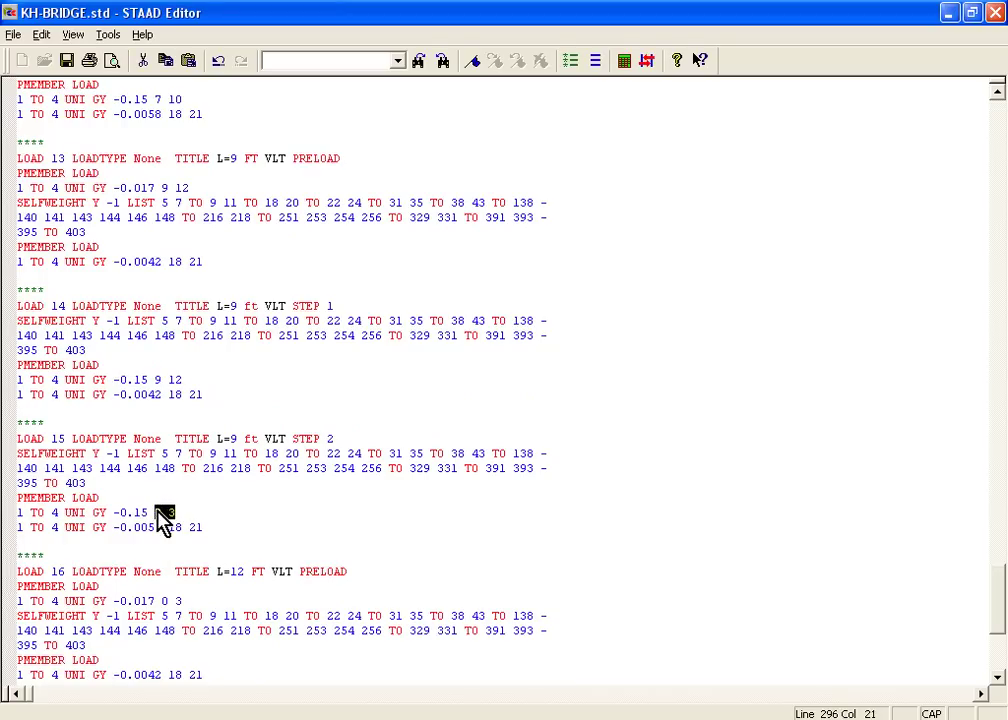
pyautogui.write('9 12')
pyautogui.scroll(-3, 157, 510)
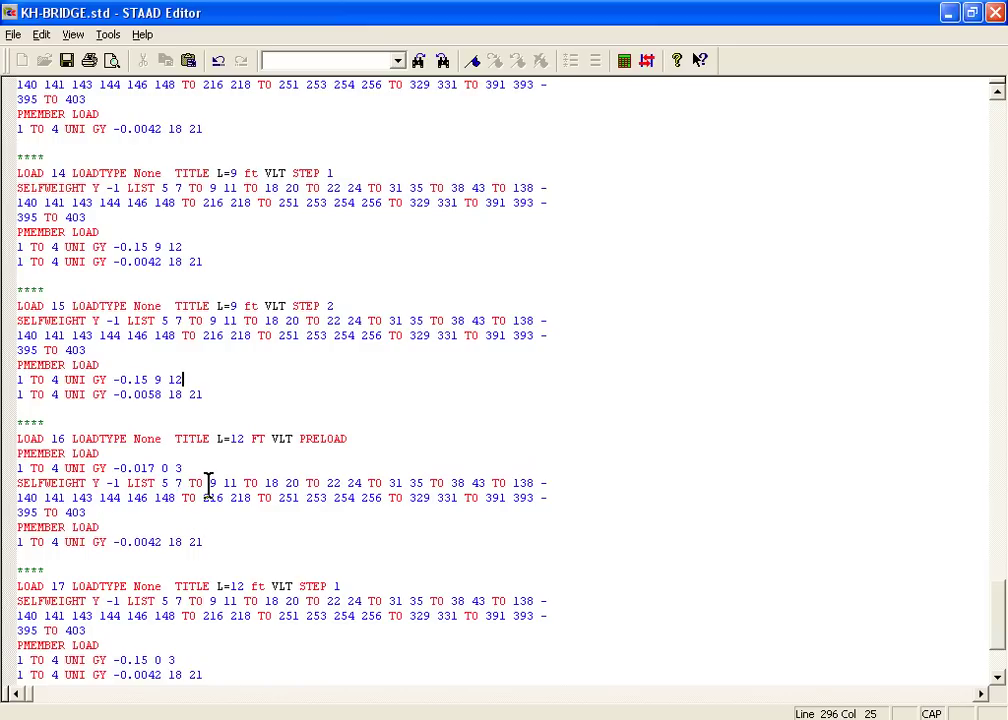
# - Change the GY load distances in LOAD 16–18 to 12 15 and close the edited input file
pyautogui.moveTo(183, 467); pyautogui.dragTo(161, 463)
pyautogui.write('12')
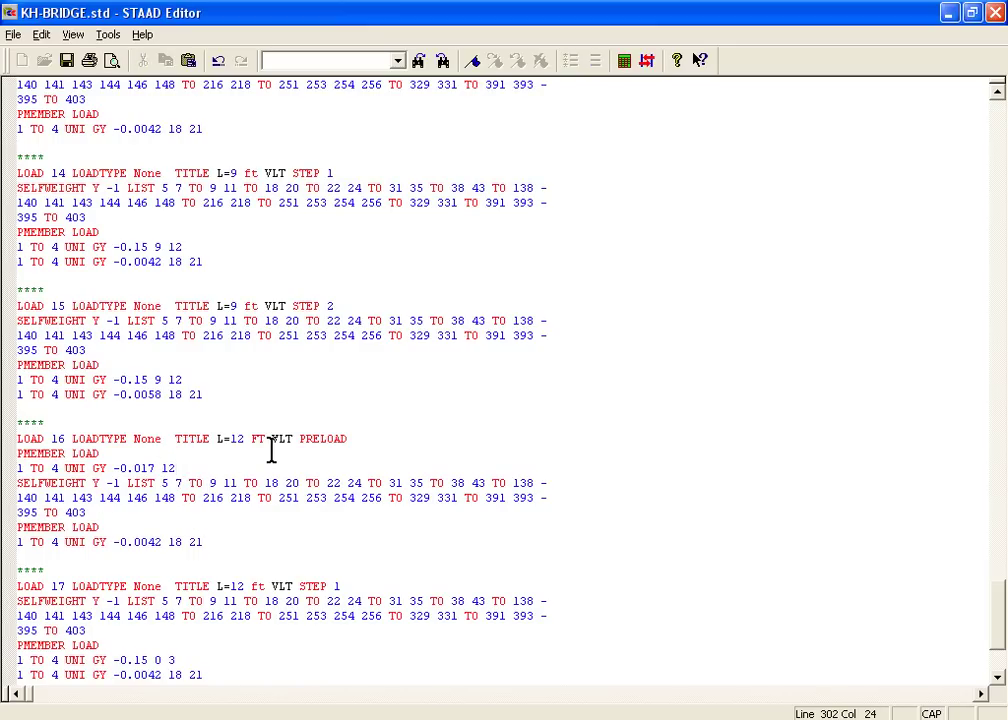
pyautogui.hotkey('shift', 'Left')
pyautogui.hotkey('shift', 'Left')
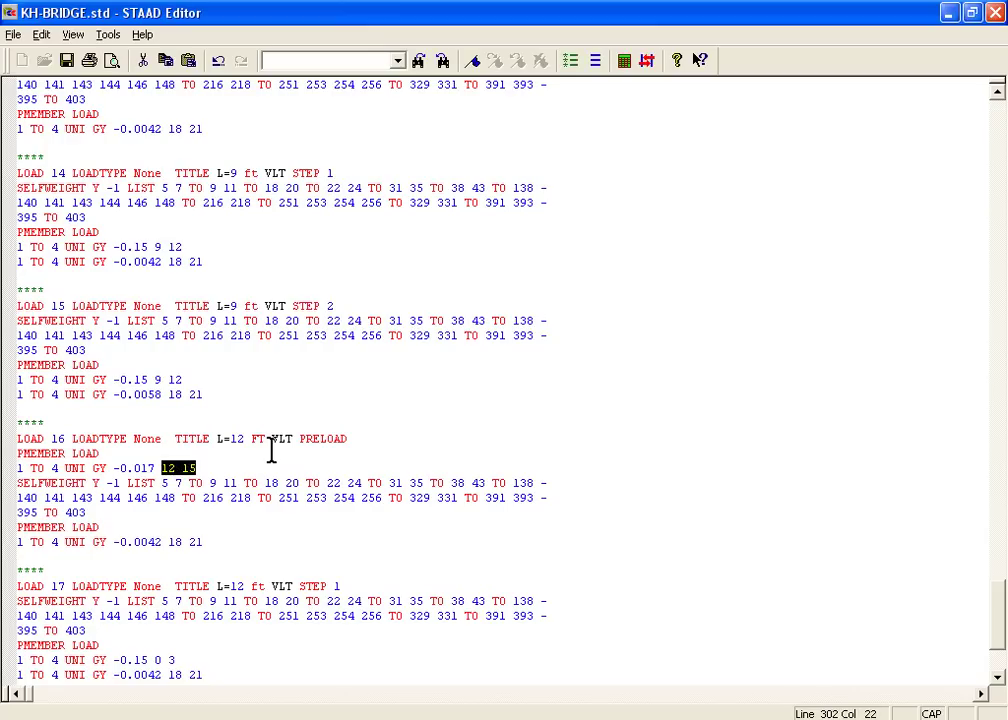
pyautogui.scroll(-4, 271, 451)
pyautogui.moveTo(178, 483); pyautogui.dragTo(156, 482)
pyautogui.write('12 15')
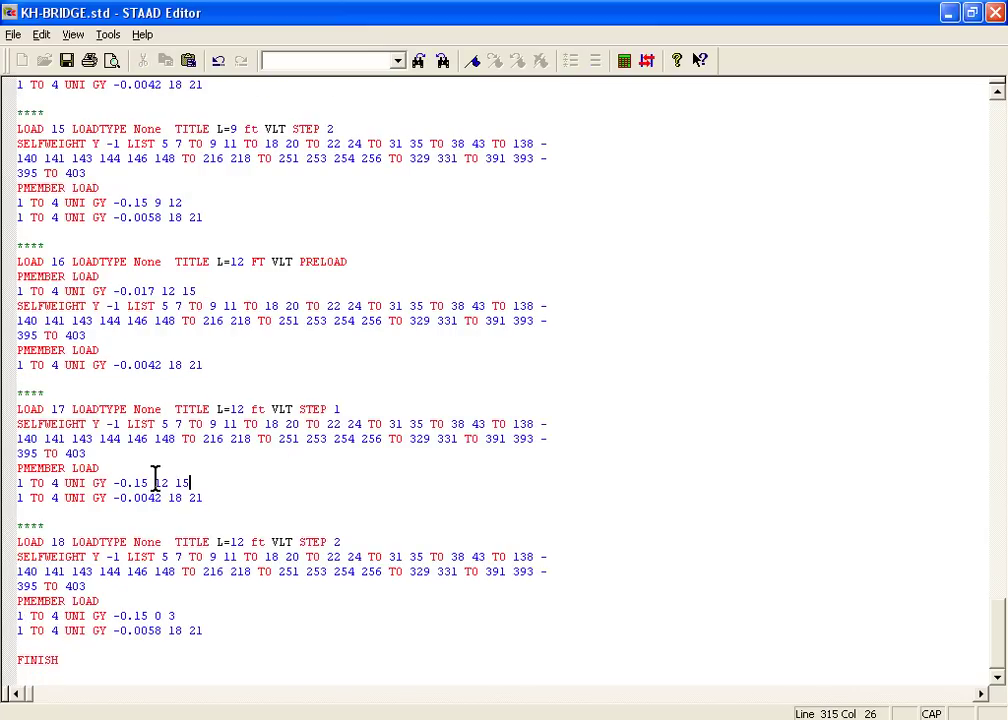
pyautogui.scroll(-3, 168, 518)
pyautogui.moveTo(173, 481); pyautogui.dragTo(162, 490)
pyautogui.write('12 15')
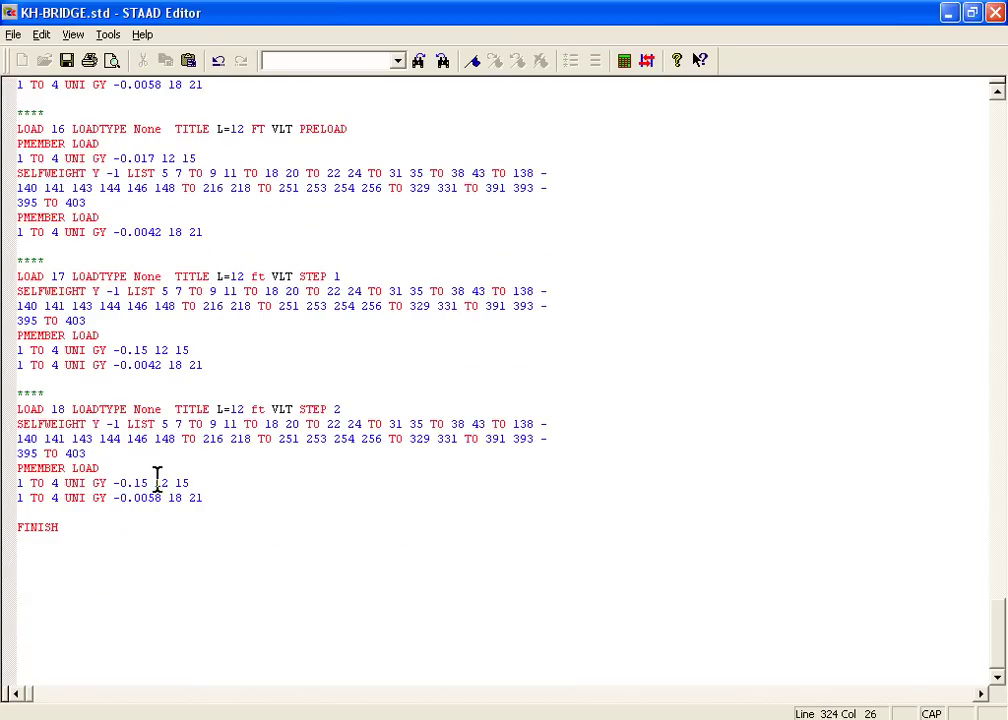
pyautogui.scroll(1, 500, 380)
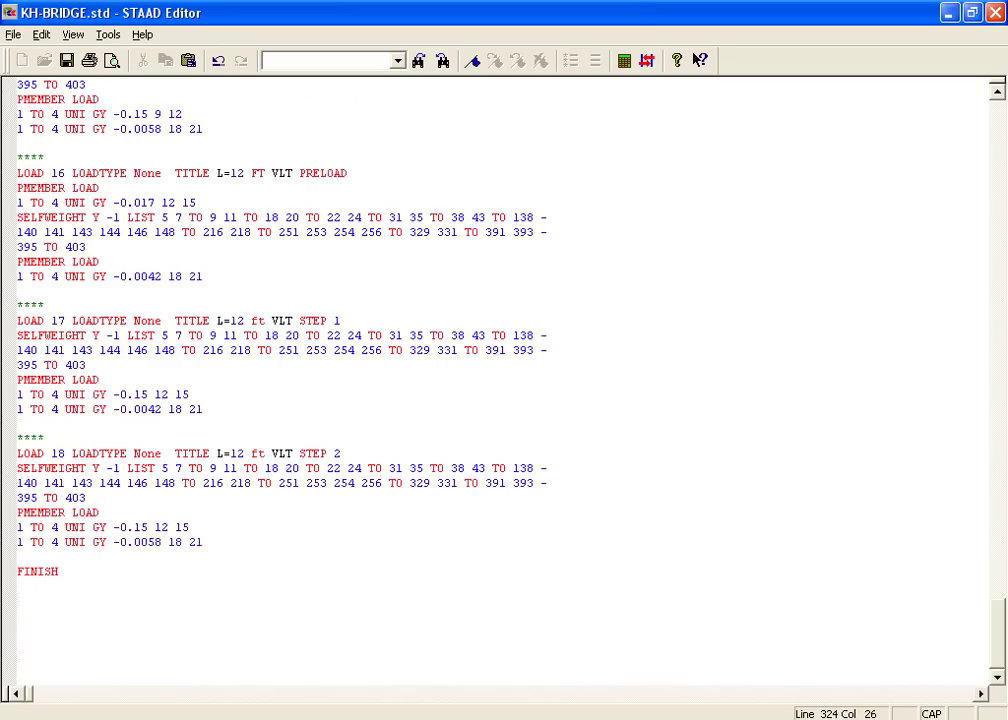
pyautogui.click(994, 13)
# - Save the edits, restart STAAD.Pro and reopen the KH-BRIDGE model
pyautogui.click(450, 397)
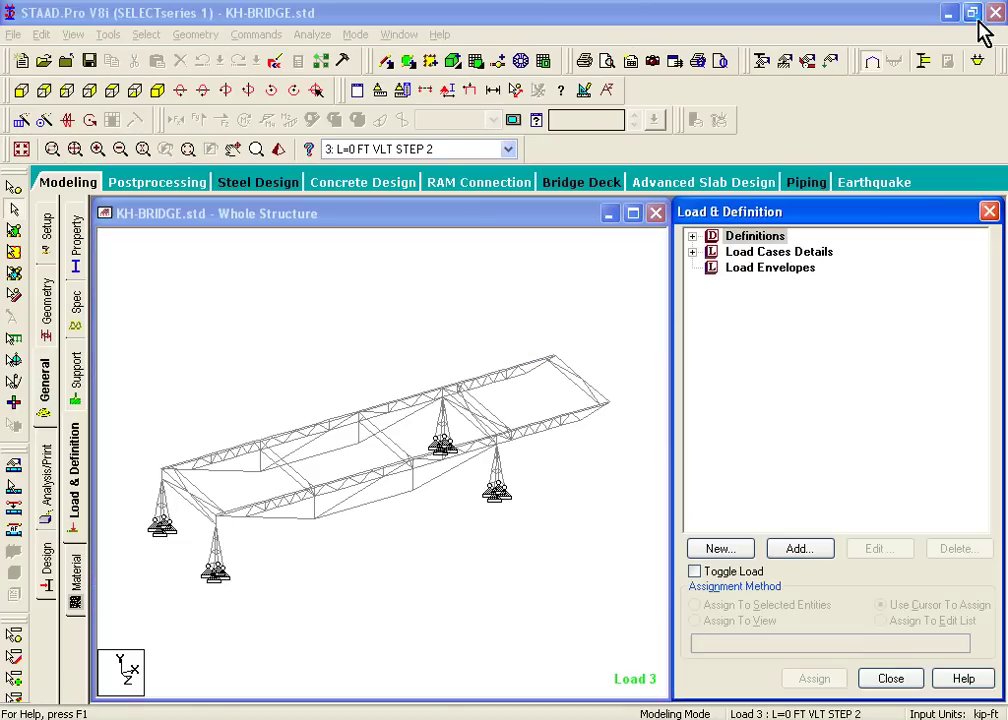
pyautogui.click(993, 33)
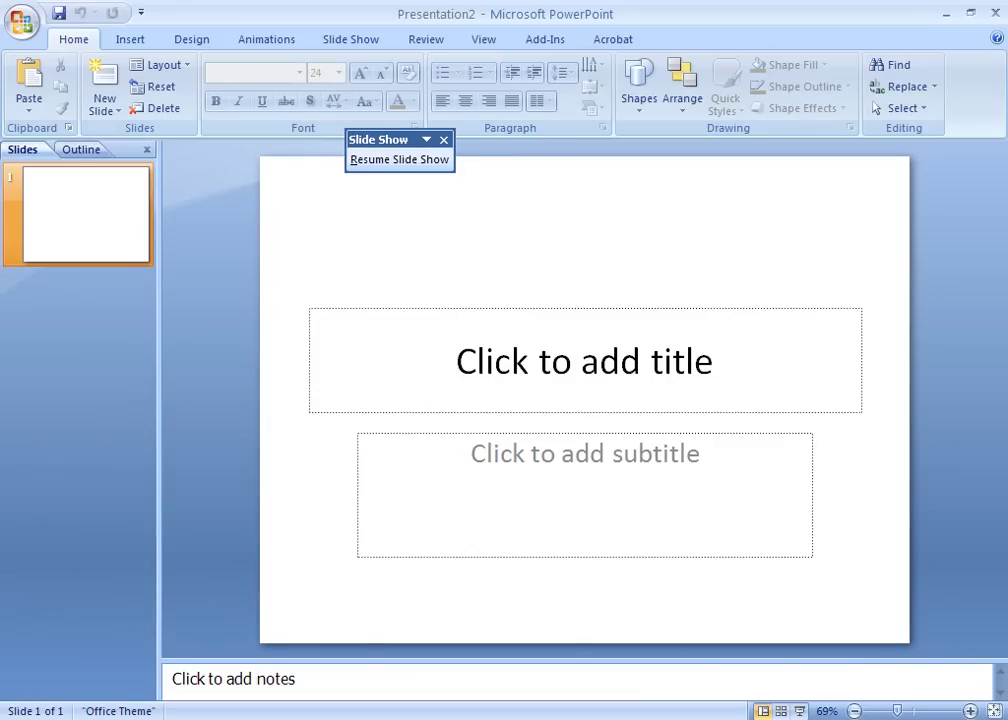
pyautogui.press('super')
pyautogui.click(99, 532)
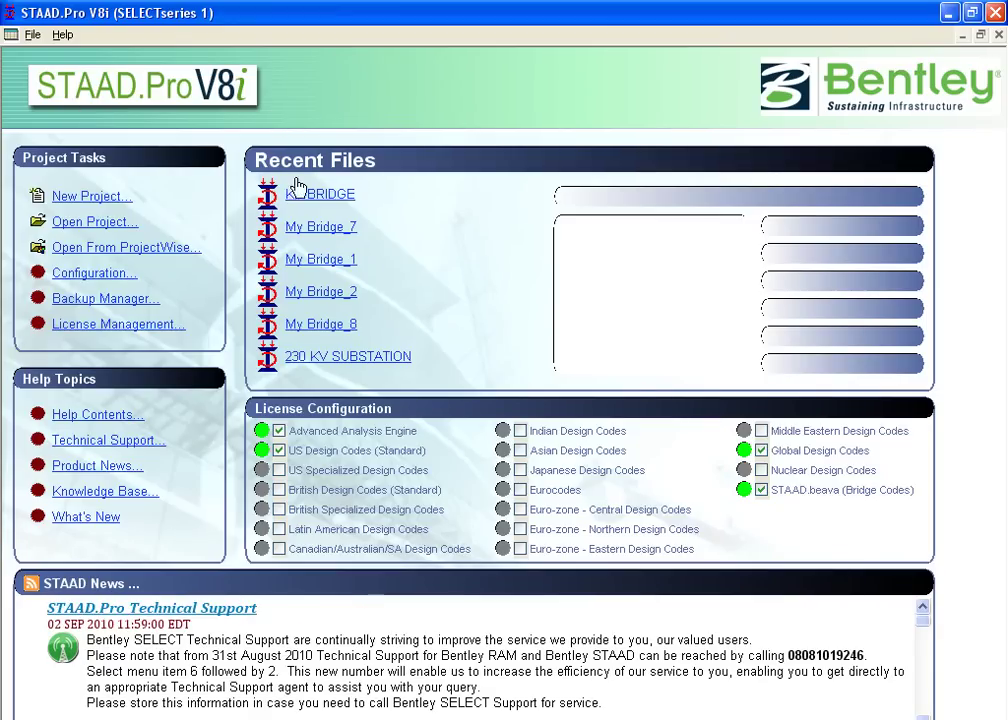
pyautogui.click(302, 193)
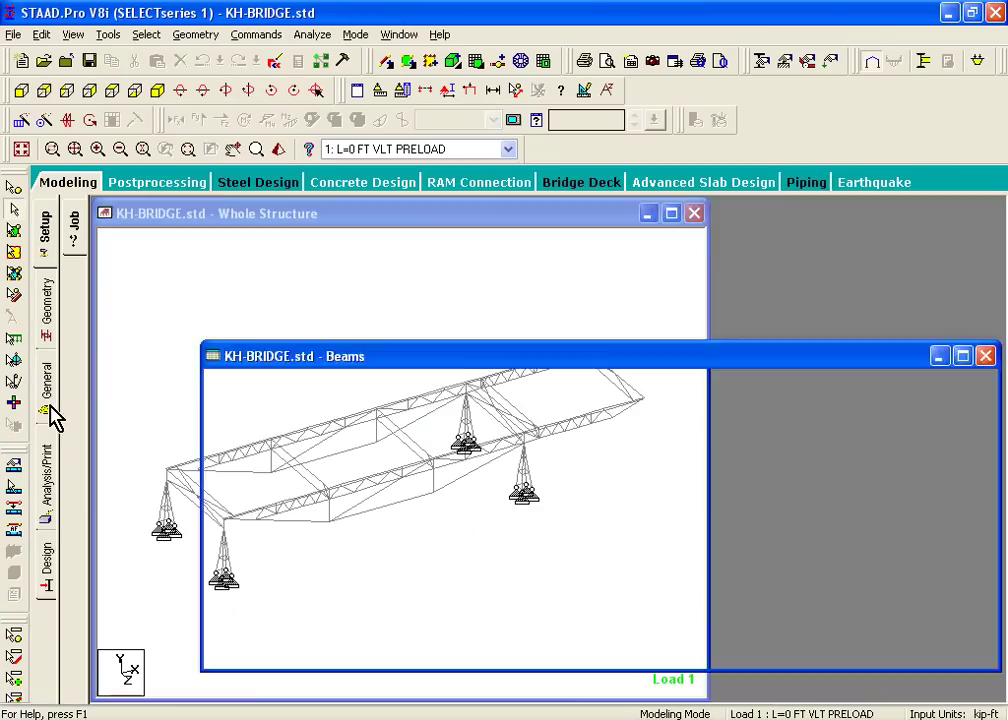
# - Under Load & Definition, expand Load Cases Details and show load 1's -0.017 and -0.0042 GY loads
pyautogui.click(50, 410)
pyautogui.click(79, 452)
pyautogui.click(692, 253)
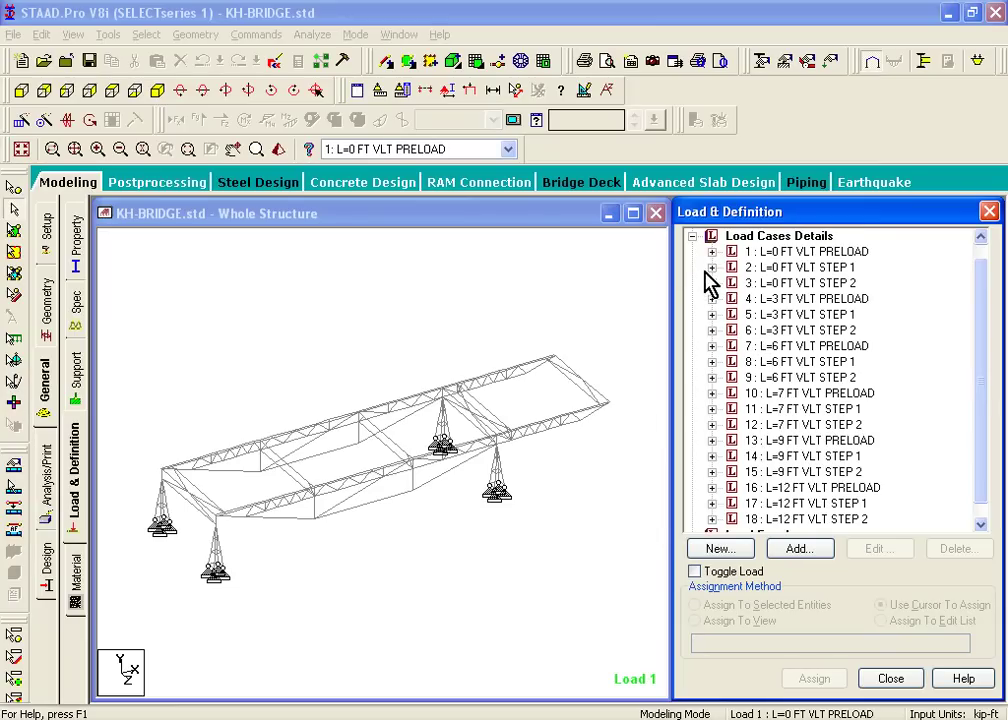
pyautogui.click(711, 251)
pyautogui.click(778, 283)
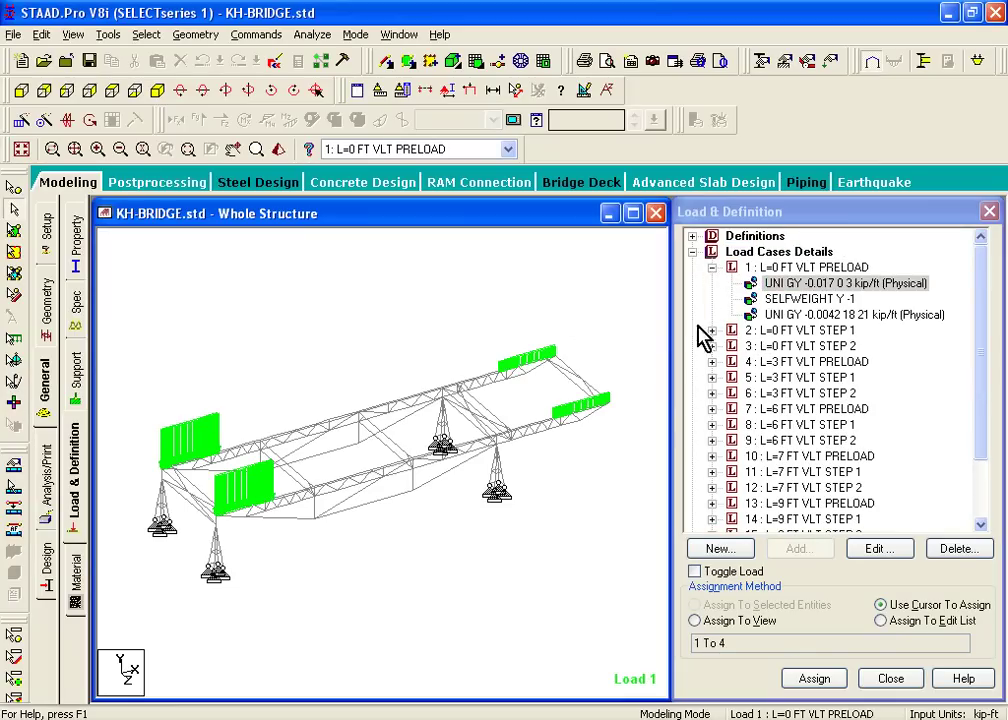
pyautogui.click(760, 314)
# - Expand load cases 2, 3 and 4, showing the -0.15 GY and -0.017 GY loads
pyautogui.click(711, 330)
pyautogui.scroll(-1, 740, 370)
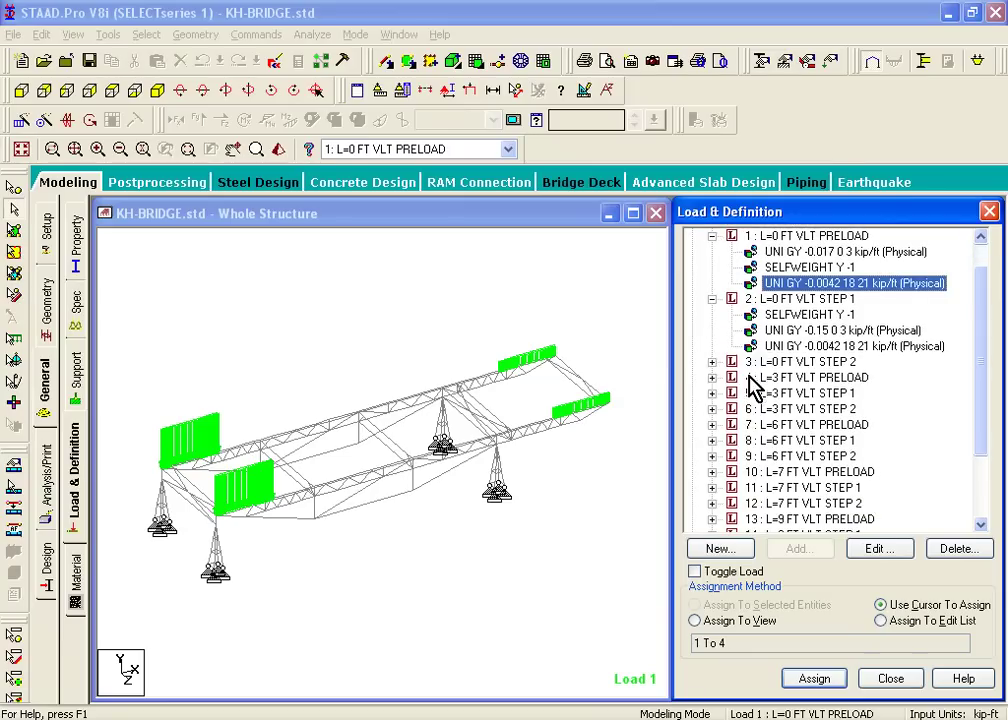
pyautogui.click(711, 361)
pyautogui.click(775, 424)
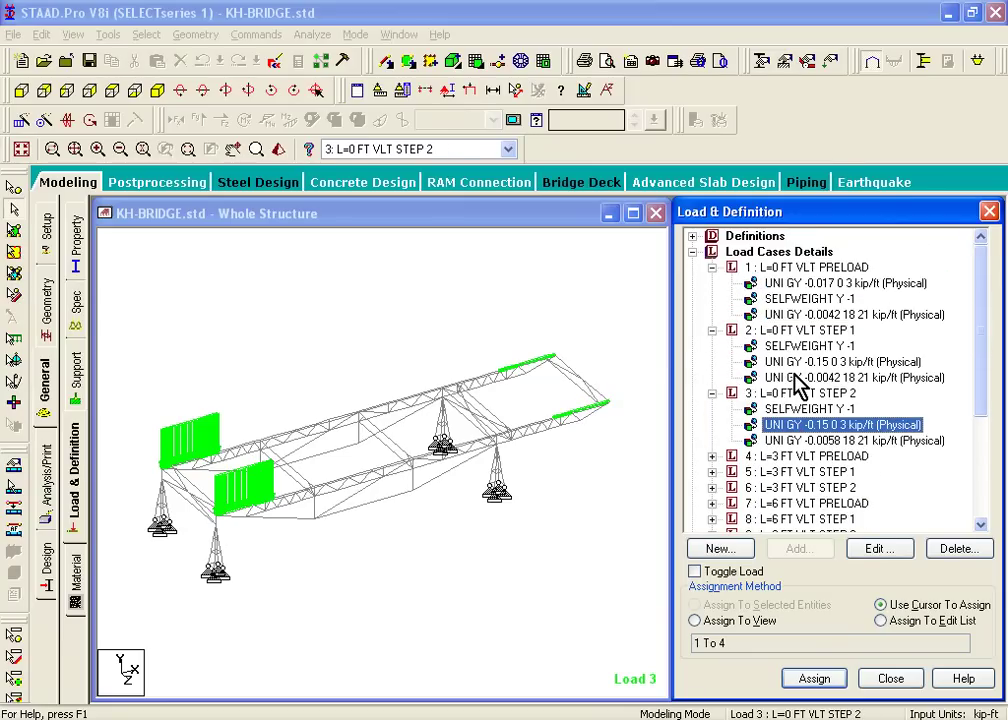
pyautogui.click(711, 456)
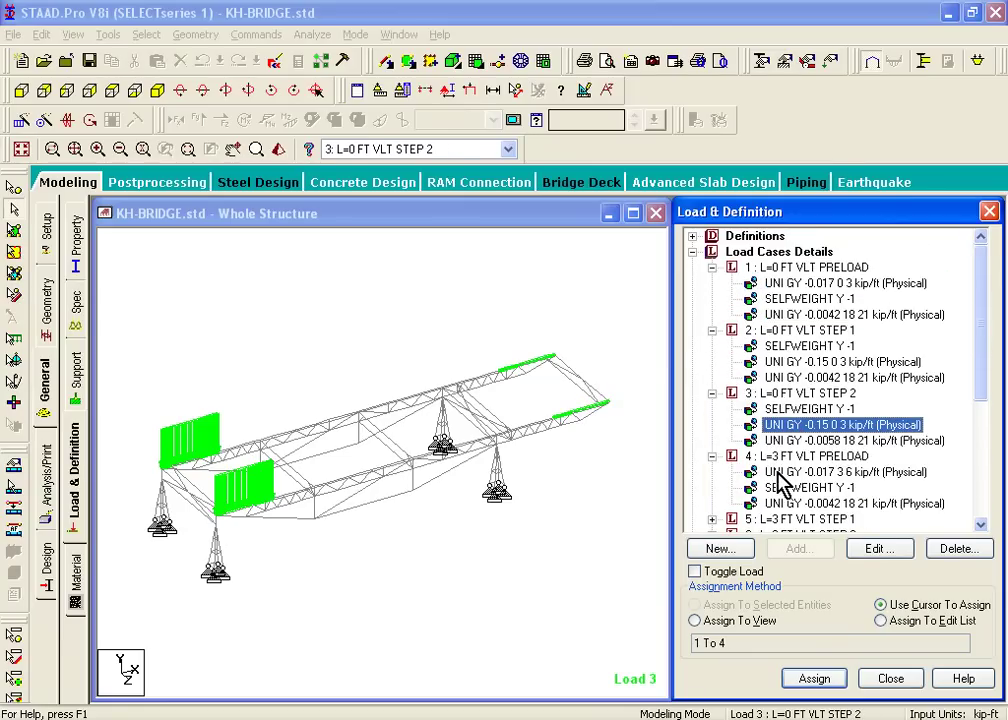
pyautogui.click(778, 472)
pyautogui.scroll(-2, 783, 450)
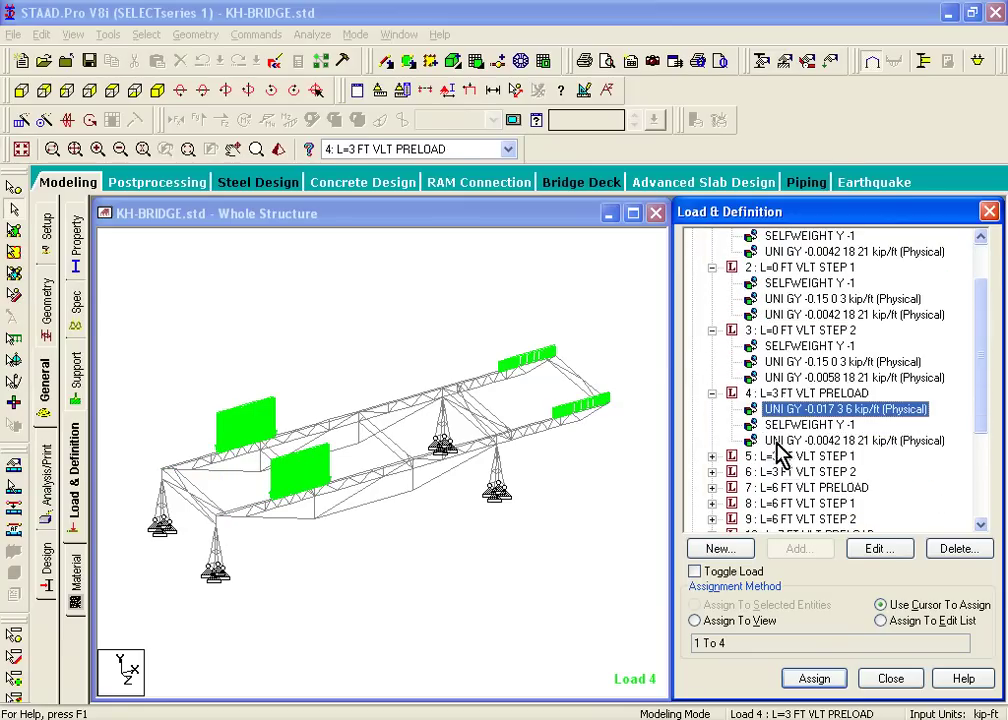
# - Display load case 3 on the model, then step through cases up to 18 and back to 8
pyautogui.click(468, 150)
pyautogui.click(446, 192)
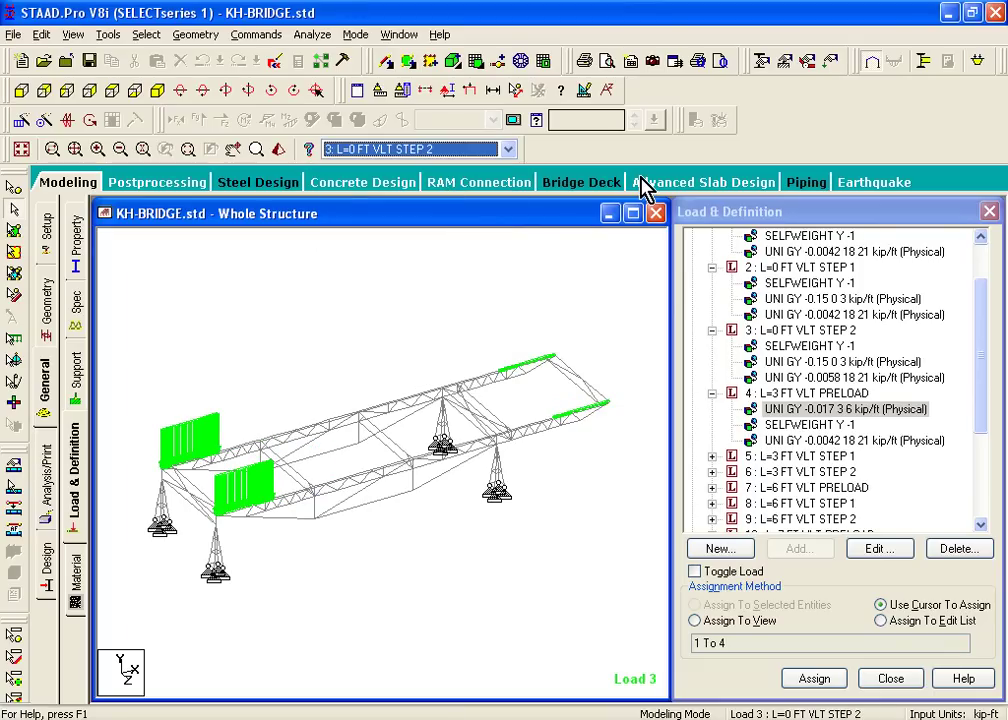
pyautogui.press('Down')
pyautogui.press('Down')
pyautogui.press('Down')
pyautogui.press('Down')
pyautogui.press('Down')
pyautogui.press('Down')
pyautogui.press('Down')
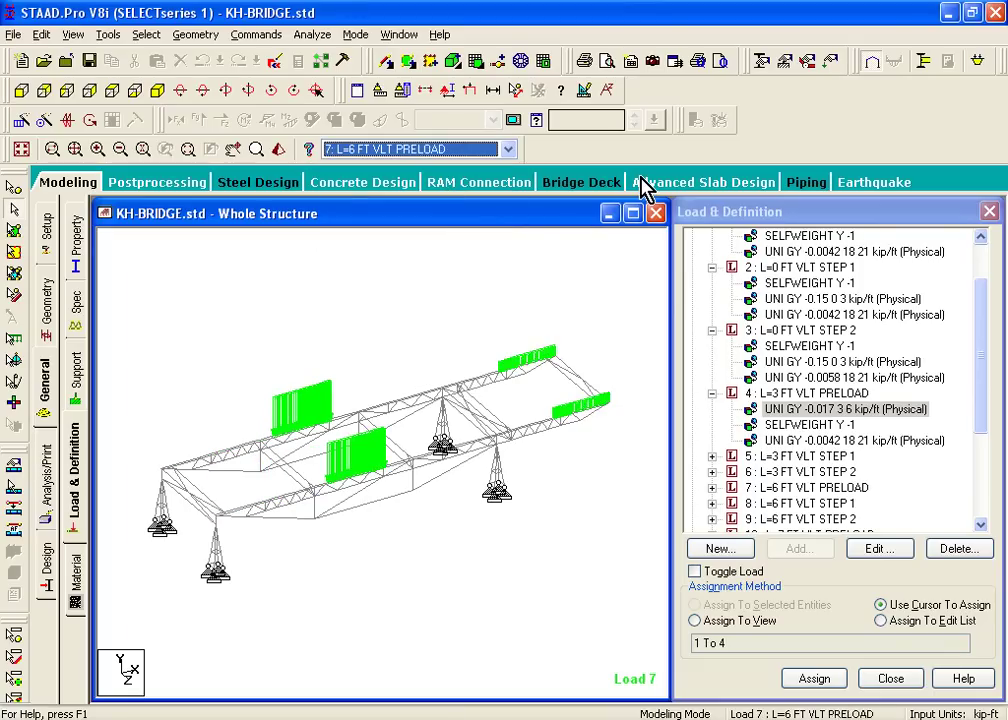
pyautogui.press('Down')
pyautogui.press('Down')
pyautogui.press('Down')
pyautogui.press('Down')
pyautogui.press('Down')
pyautogui.press('Down')
pyautogui.press('Down')
pyautogui.press('Down')
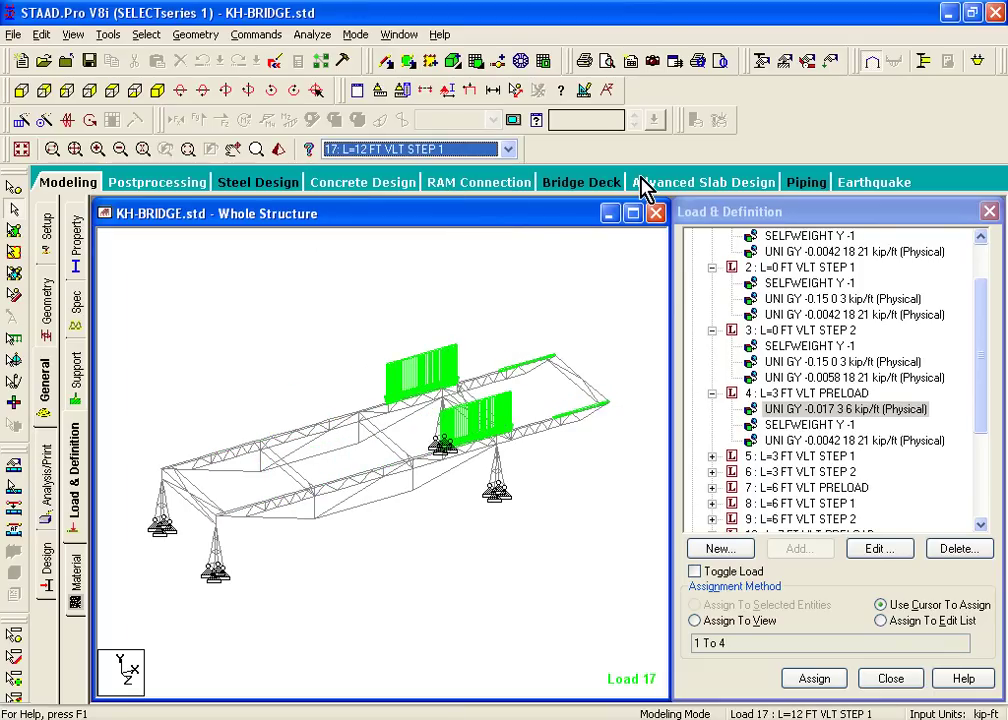
pyautogui.press('Up')
pyautogui.press('Up')
pyautogui.press('Up')
pyautogui.press('Up')
pyautogui.press('Up')
pyautogui.press('Up')
pyautogui.press('Up')
pyautogui.press('Up')
pyautogui.press('Up')
pyautogui.press('Up')
pyautogui.press('Up')
pyautogui.press('Up')
pyautogui.press('Up')
pyautogui.press('Up')
pyautogui.press('Up')
pyautogui.press('Up')
pyautogui.press('Up')
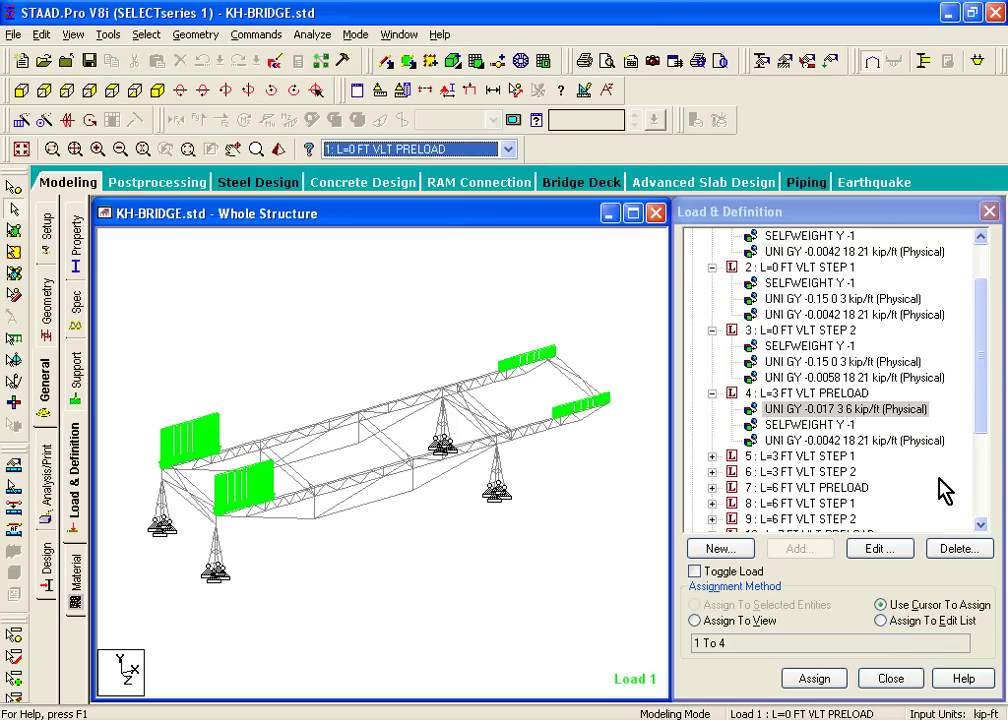
# - Select Load Cases Details and collapse load cases 1 to 4
pyautogui.moveTo(982, 420); pyautogui.dragTo(992, 304)
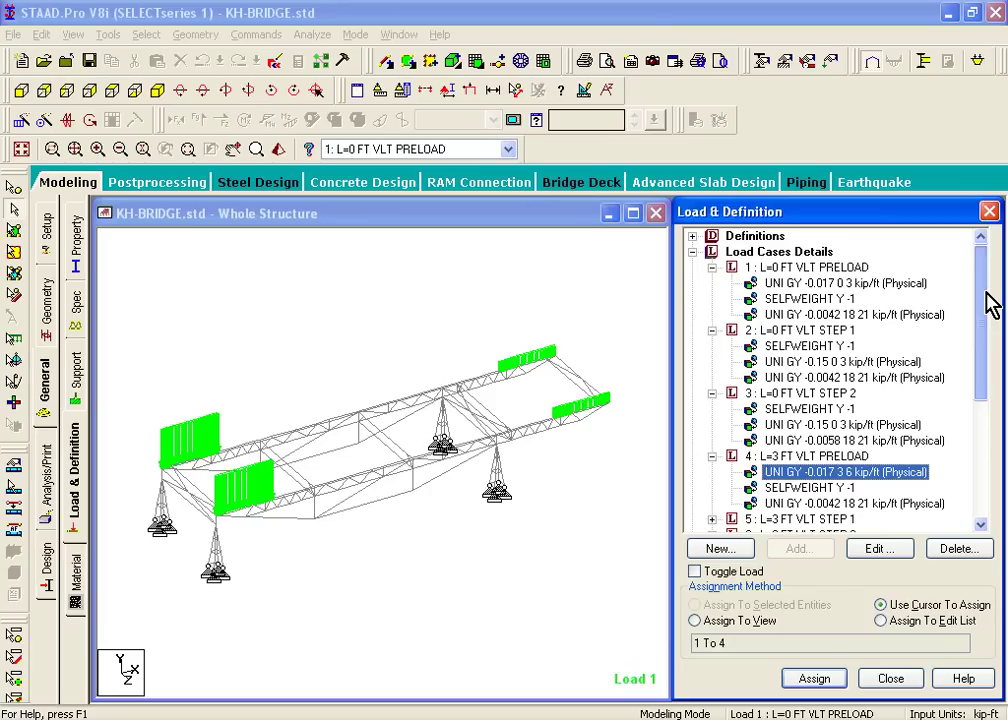
pyautogui.click(795, 252)
pyautogui.click(712, 268)
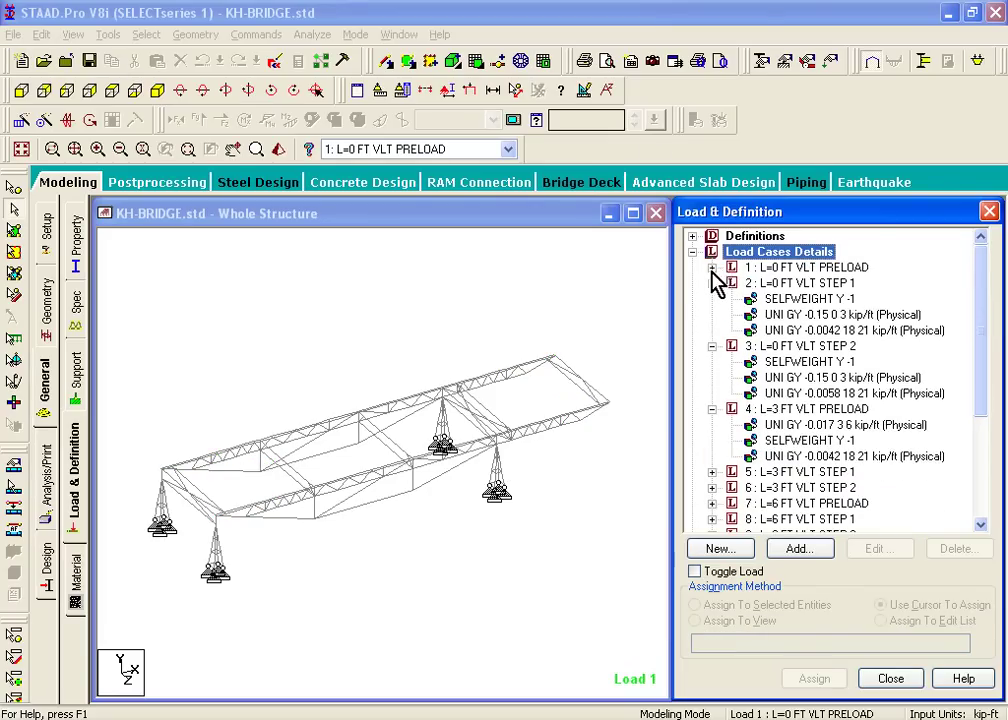
pyautogui.click(712, 283)
pyautogui.click(712, 299)
pyautogui.click(712, 314)
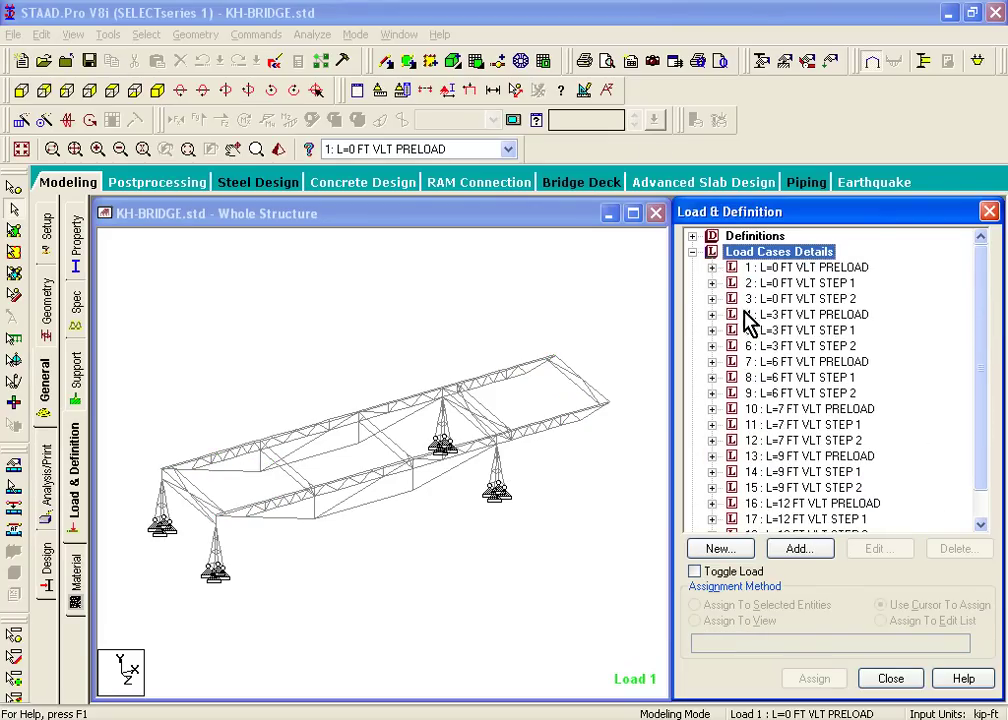
# - Add primary load case 19 titled 'Weight'
pyautogui.click(805, 550)
pyautogui.click(811, 550)
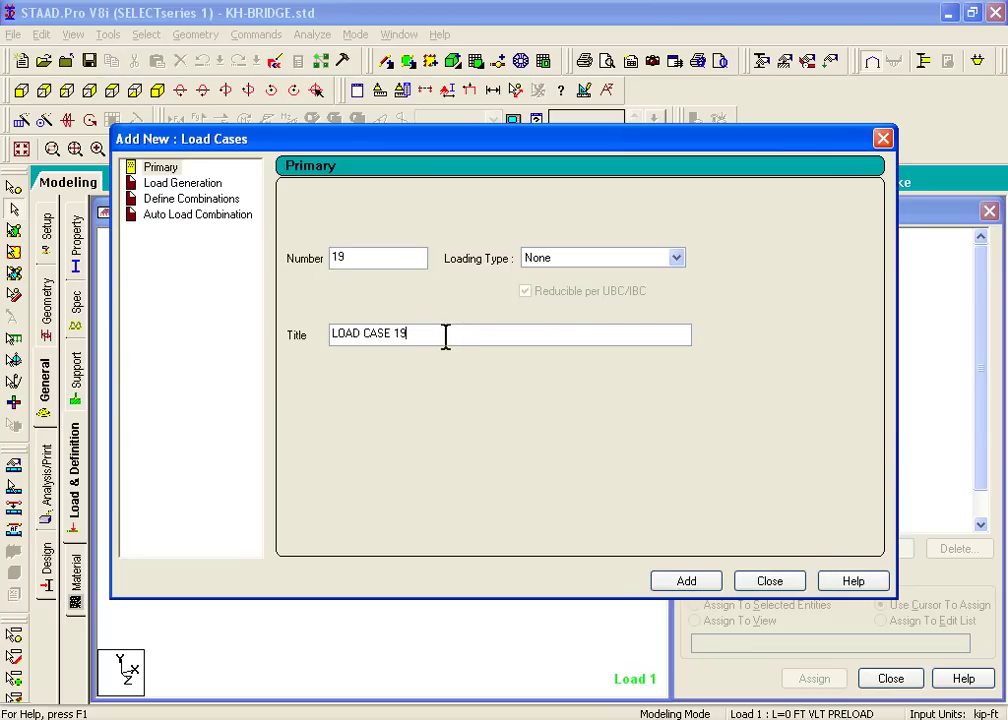
pyautogui.moveTo(445, 335); pyautogui.dragTo(330, 335)
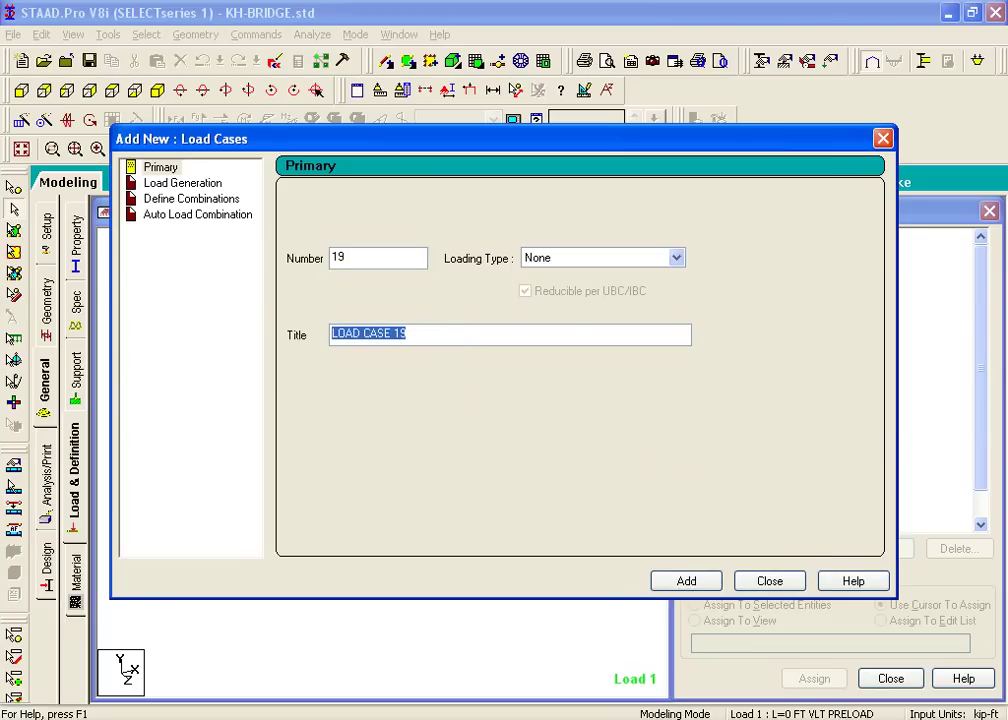
pyautogui.press('capslock')
pyautogui.write('w')
pyautogui.press('capslock')
pyautogui.write('EIGHT')
pyautogui.press('BackSpace')
pyautogui.press('BackSpace')
pyautogui.press('BackSpace')
pyautogui.press('BackSpace')
pyautogui.press('BackSpace')
pyautogui.press('BackSpace')
pyautogui.write('W')
pyautogui.press('capslock')
pyautogui.write('e')
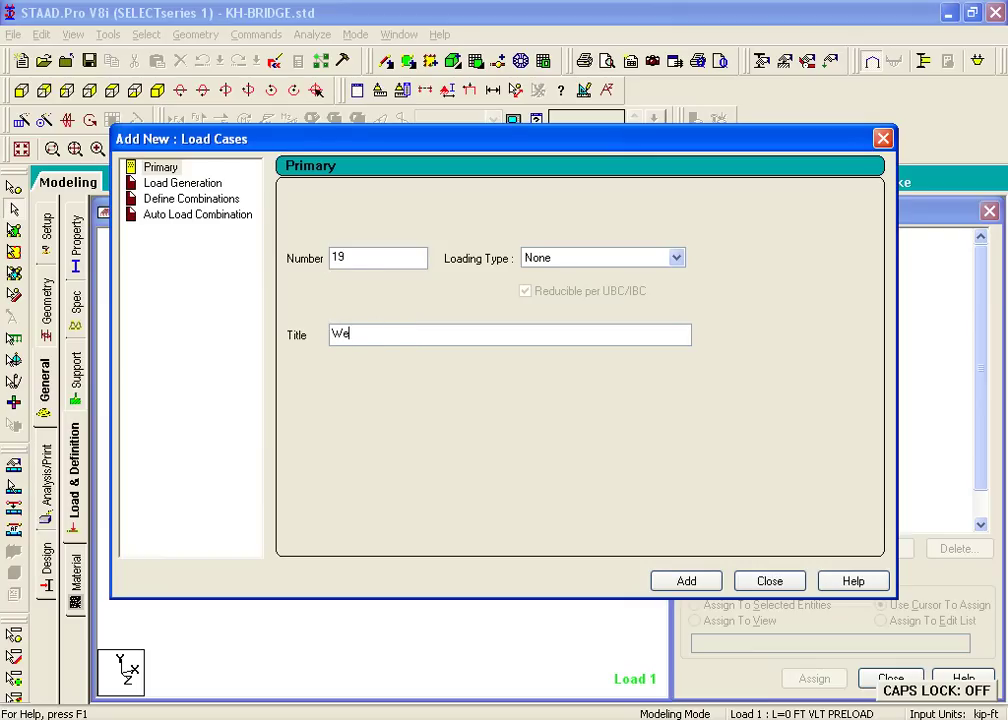
pyautogui.write('ight')
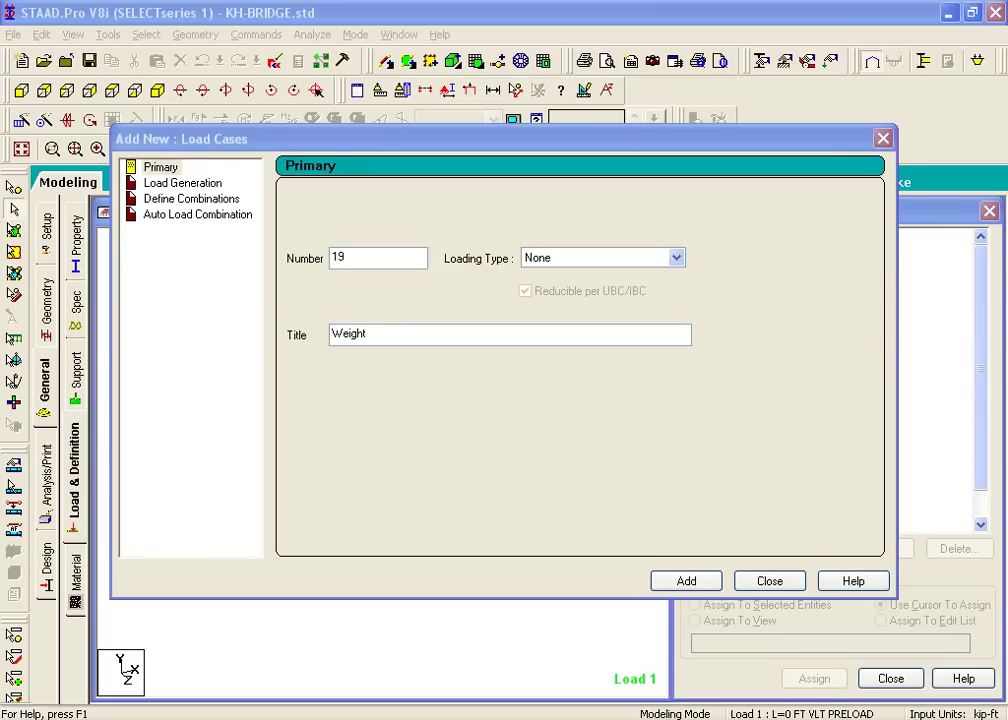
pyautogui.click(700, 583)
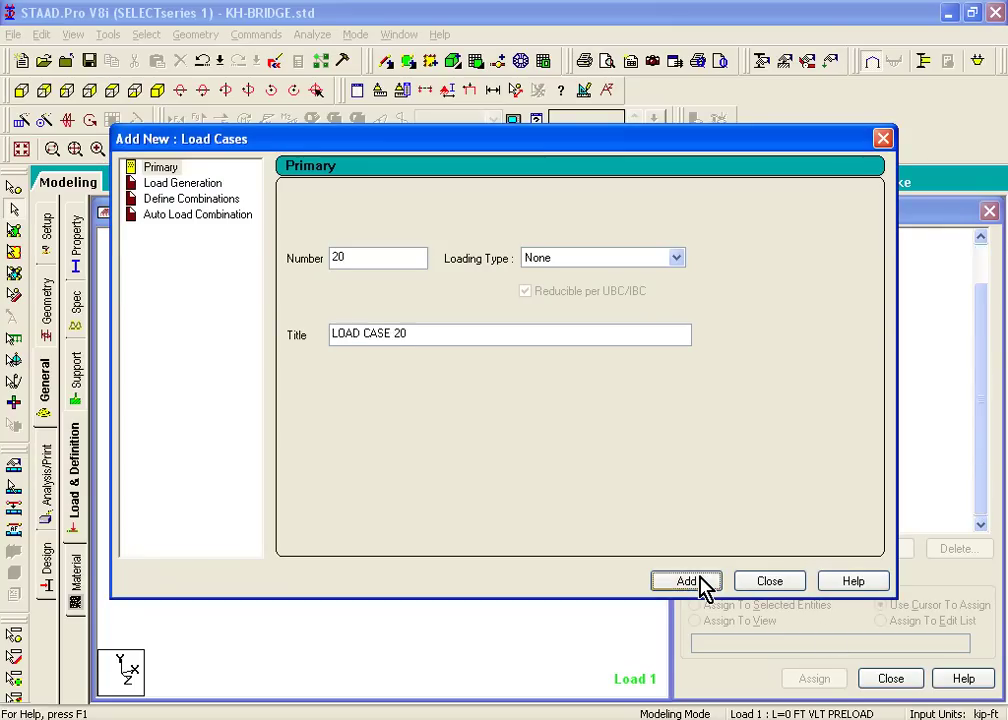
# - Add primary load case 20 titled 'Lateral Load' and close the form
pyautogui.moveTo(457, 336); pyautogui.dragTo(171, 328)
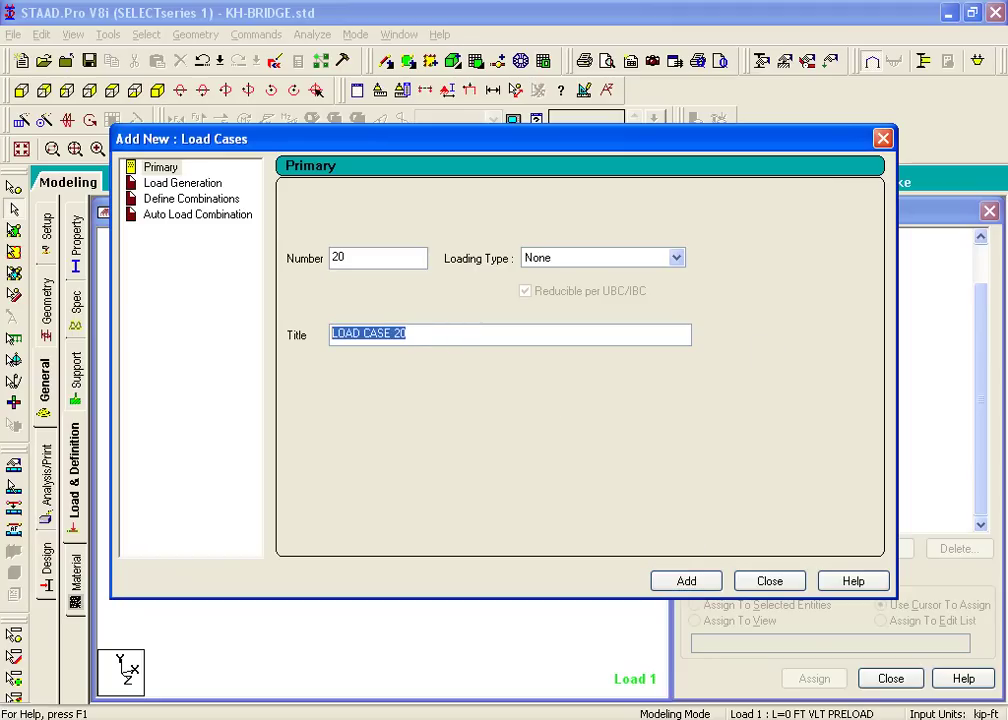
pyautogui.write('Laterla')
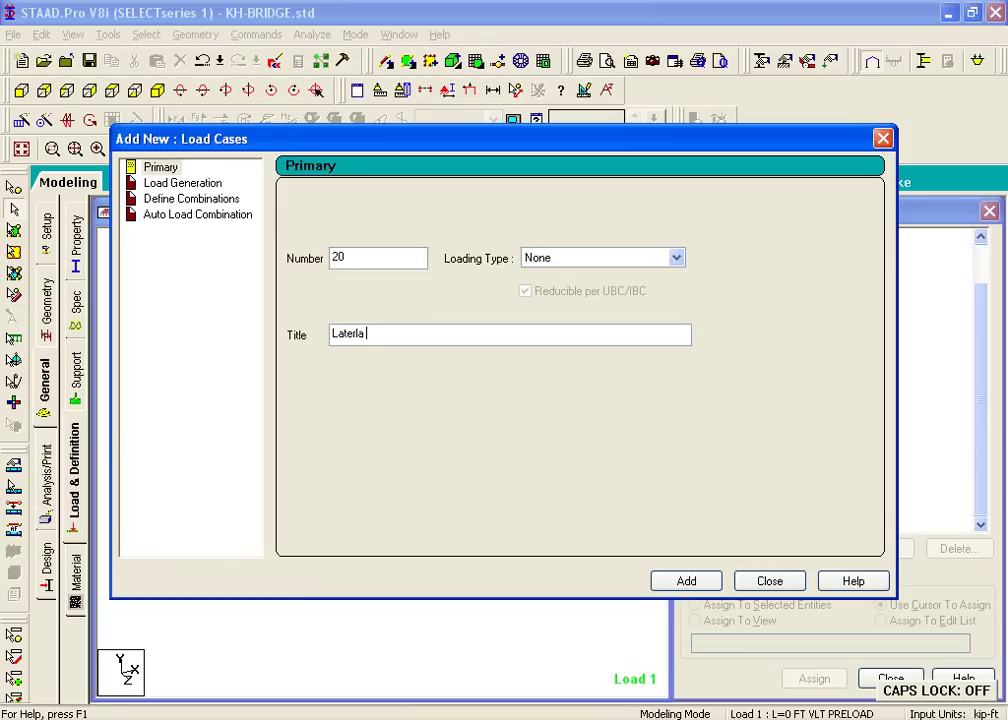
pyautogui.press('BackSpace')
pyautogui.press('BackSpace')
pyautogui.press('BackSpace')
pyautogui.write('al Load')
pyautogui.click(708, 585)
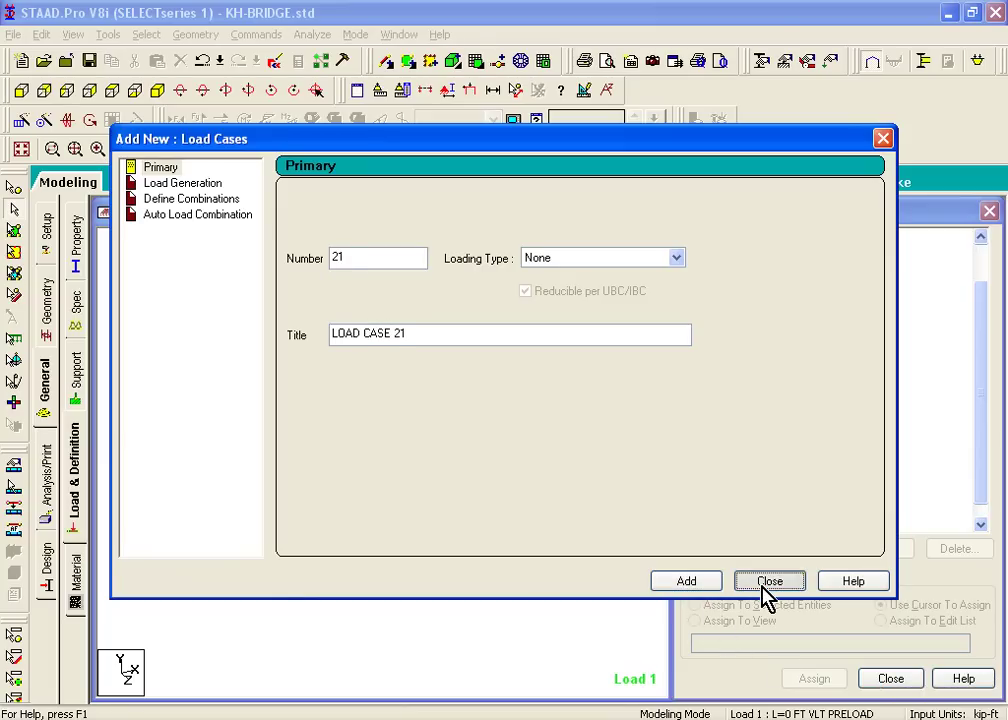
pyautogui.click(768, 582)
pyautogui.scroll(-1, 983, 450)
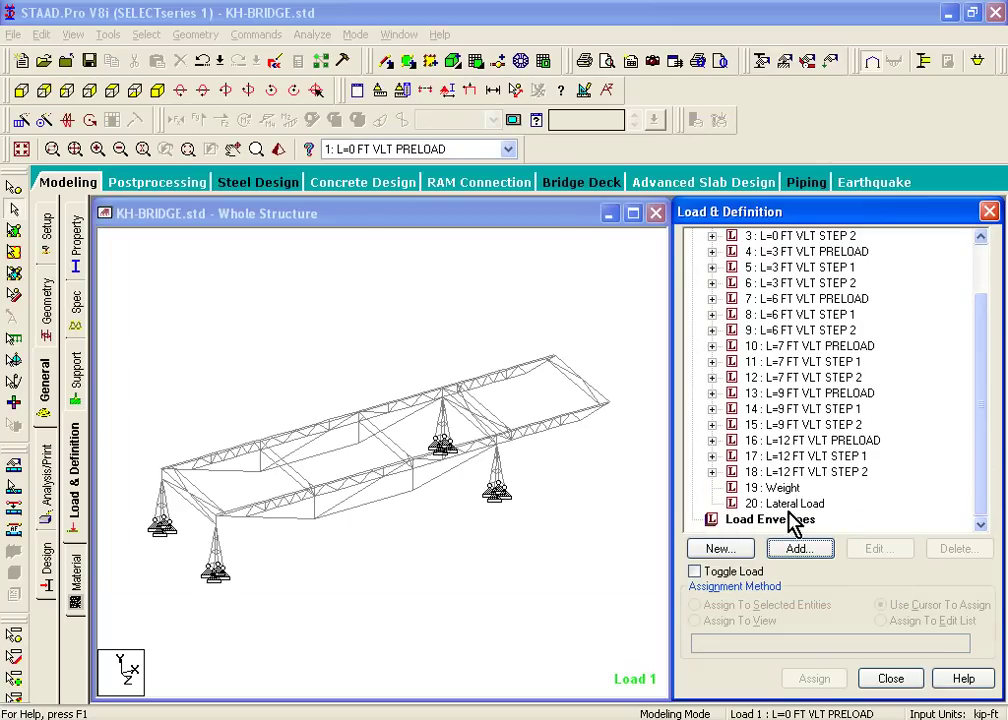
pyautogui.click(792, 487)
# - Add a selfweight load with factor -1 to load case 19 Weight
pyautogui.click(795, 505)
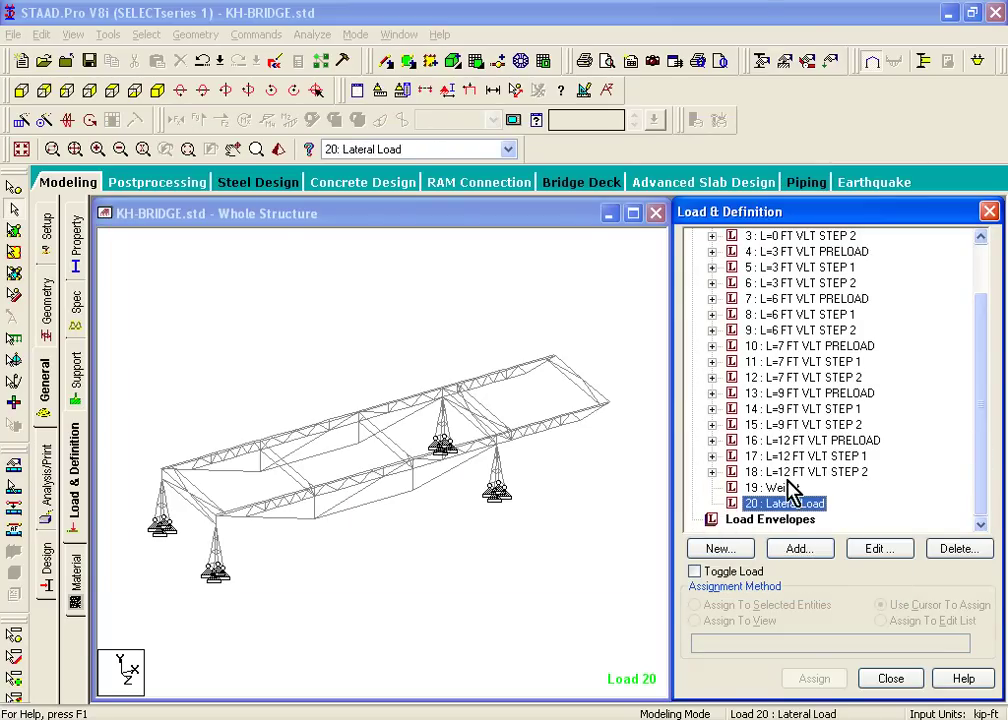
pyautogui.click(794, 490)
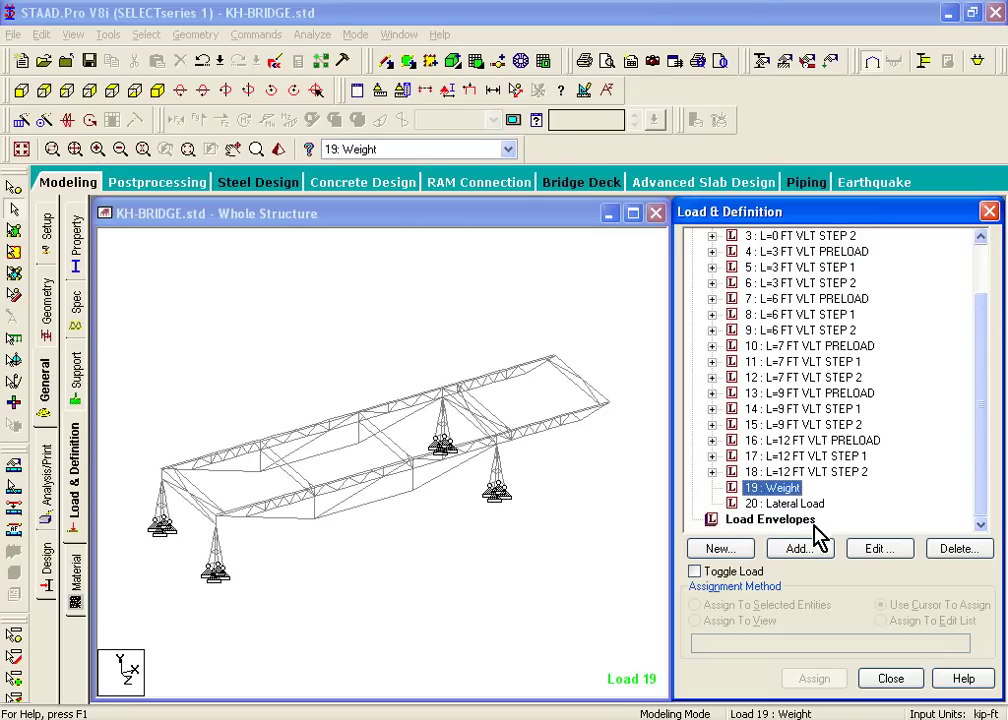
pyautogui.click(817, 553)
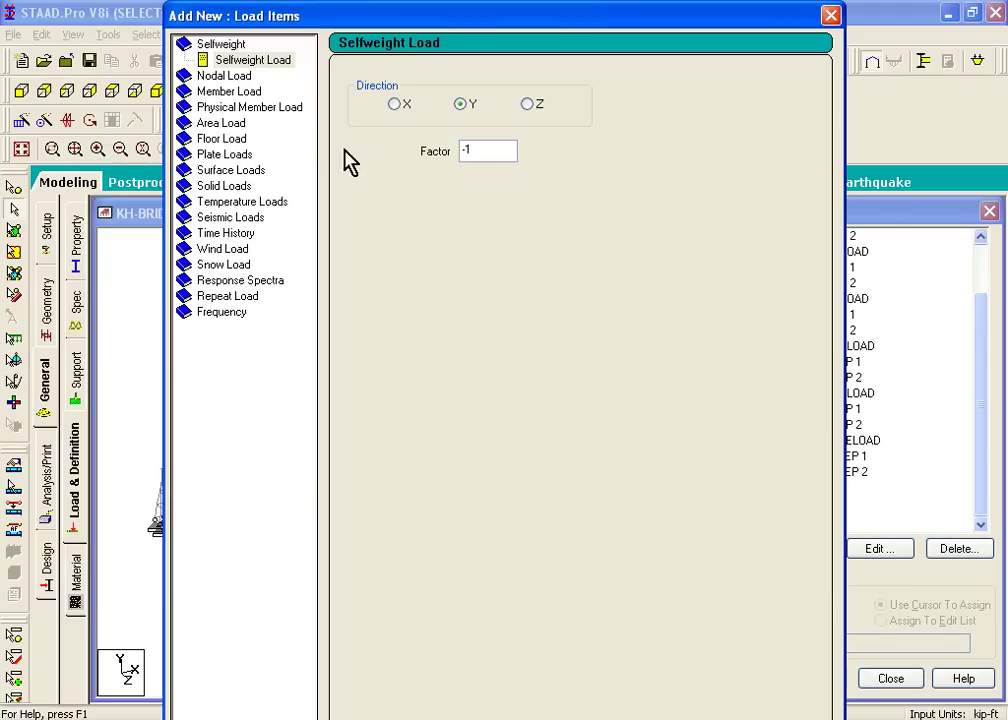
pyautogui.click(255, 62)
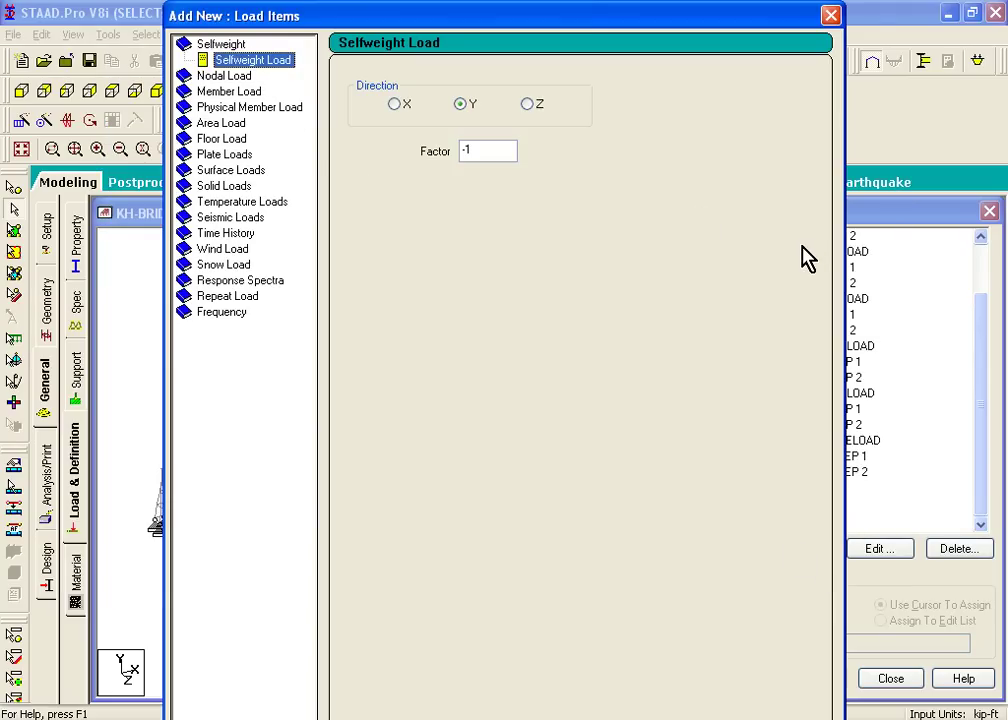
pyautogui.click(830, 16)
# - Assign the selfweight to all members in view, then start adding items to 20: Lateral Load
pyautogui.click(808, 503)
pyautogui.click(777, 622)
pyautogui.click(814, 679)
pyautogui.click(790, 484)
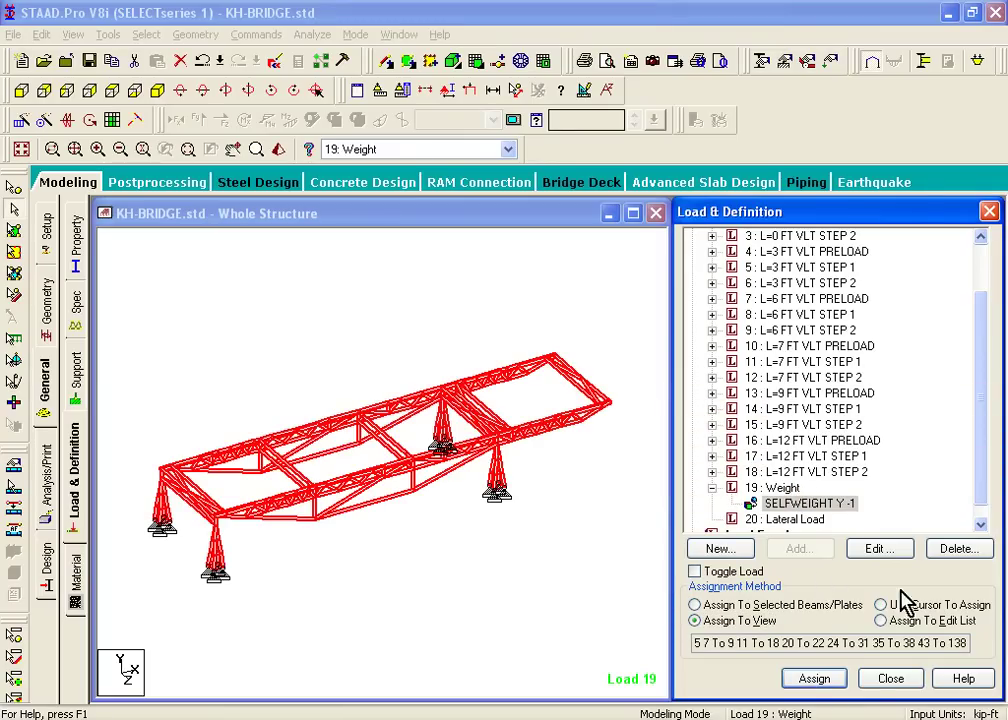
pyautogui.click(783, 520)
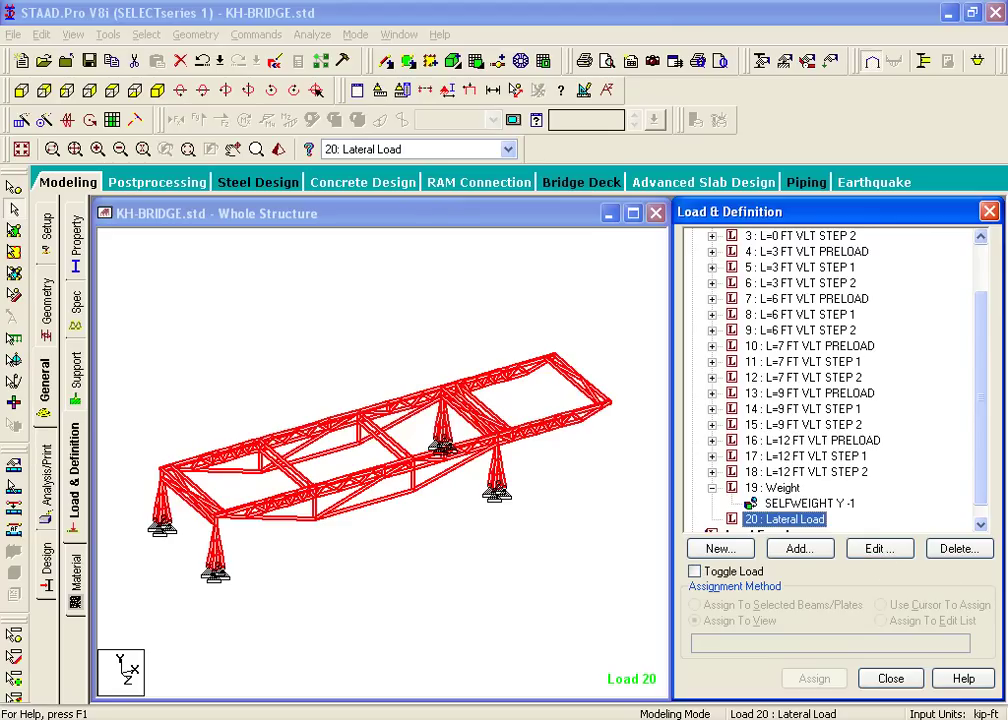
pyautogui.click(799, 550)
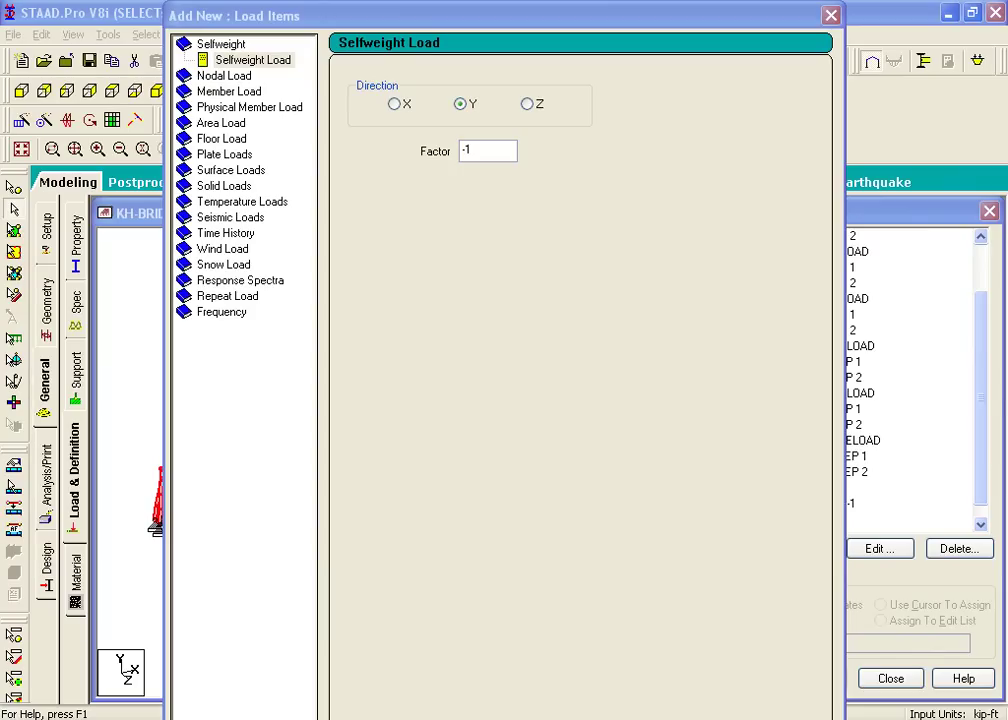
# - Add a physical uniform GY force of W1 -0.0125 from d1 6.5 to d2 9.5
pyautogui.click(230, 109)
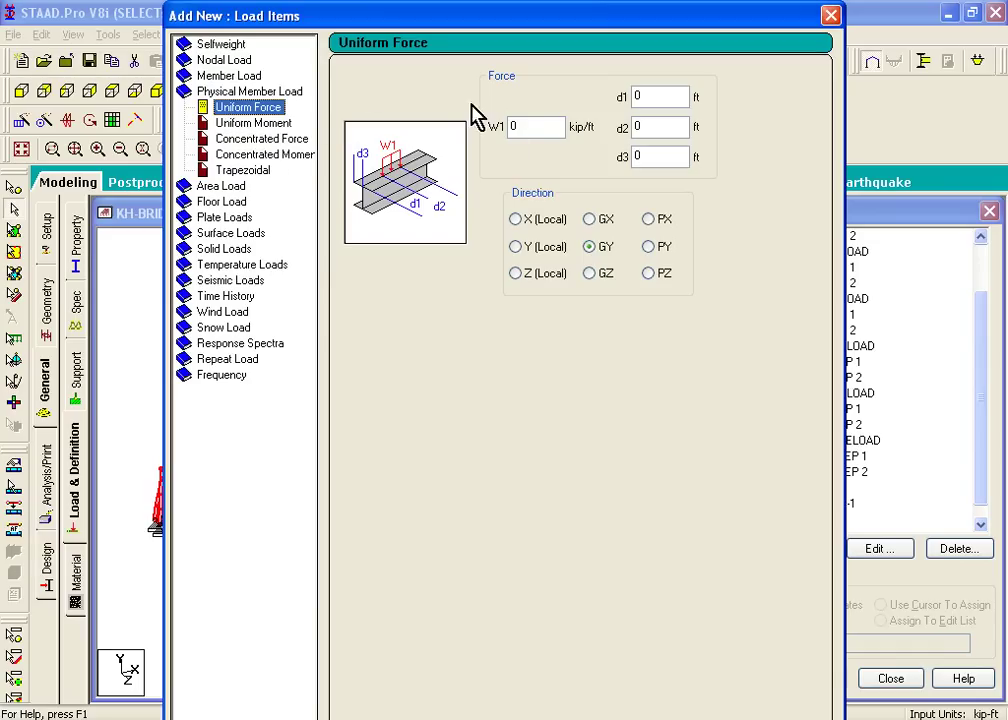
pyautogui.doubleClick(531, 122)
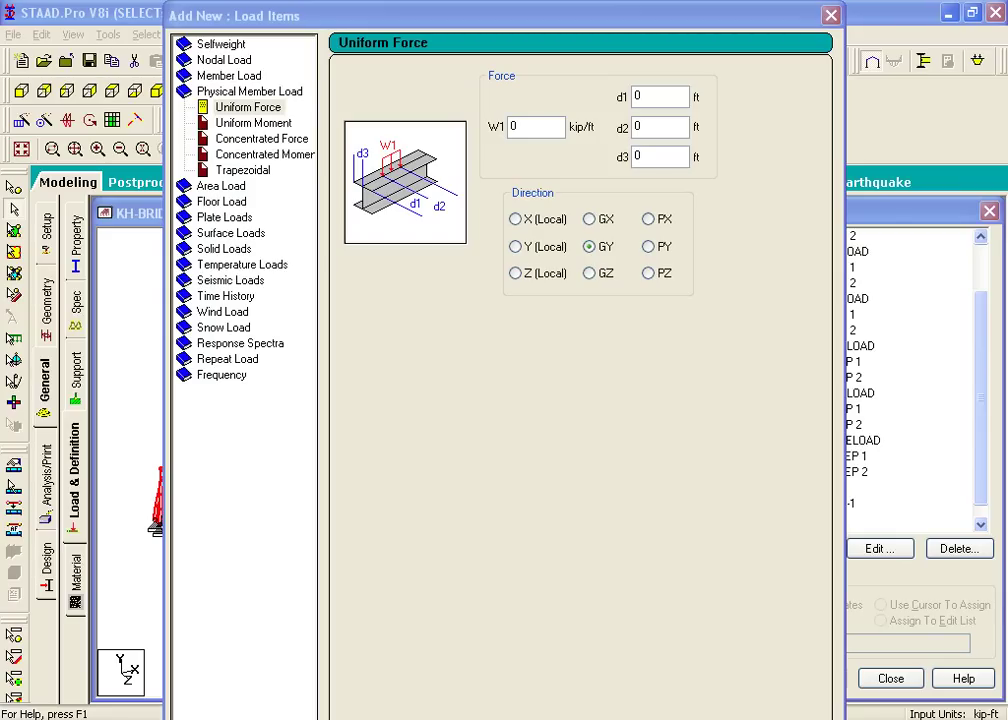
pyautogui.click(535, 127)
pyautogui.write('-0.0125')
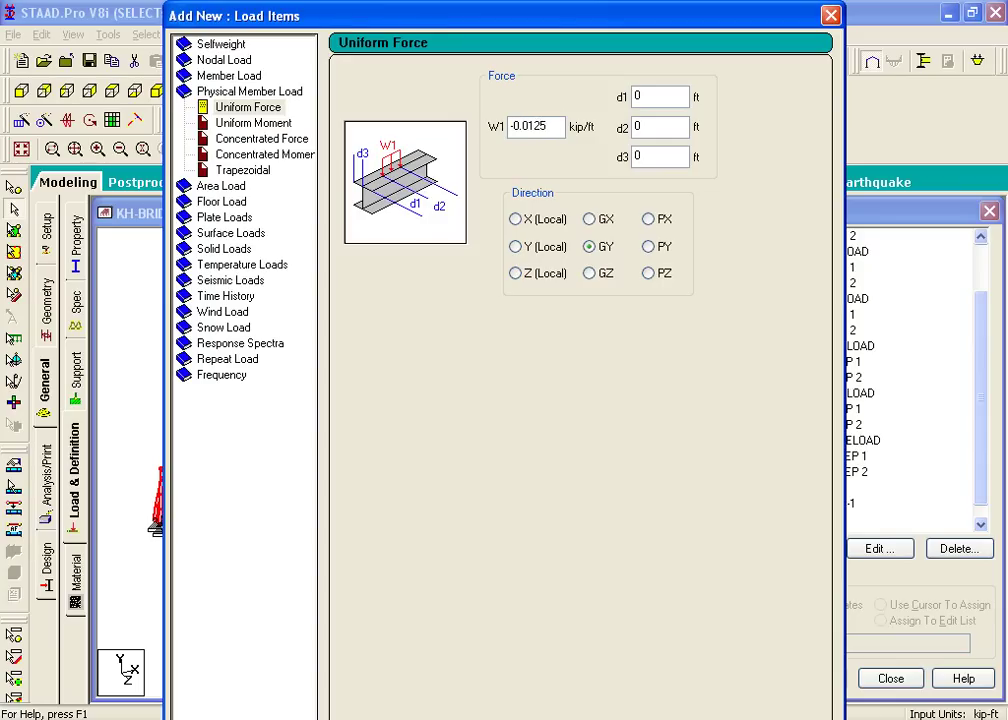
pyautogui.doubleClick(645, 96)
pyautogui.write('6.5')
pyautogui.press('Tab')
pyautogui.write('.5')
pyautogui.press('Return')
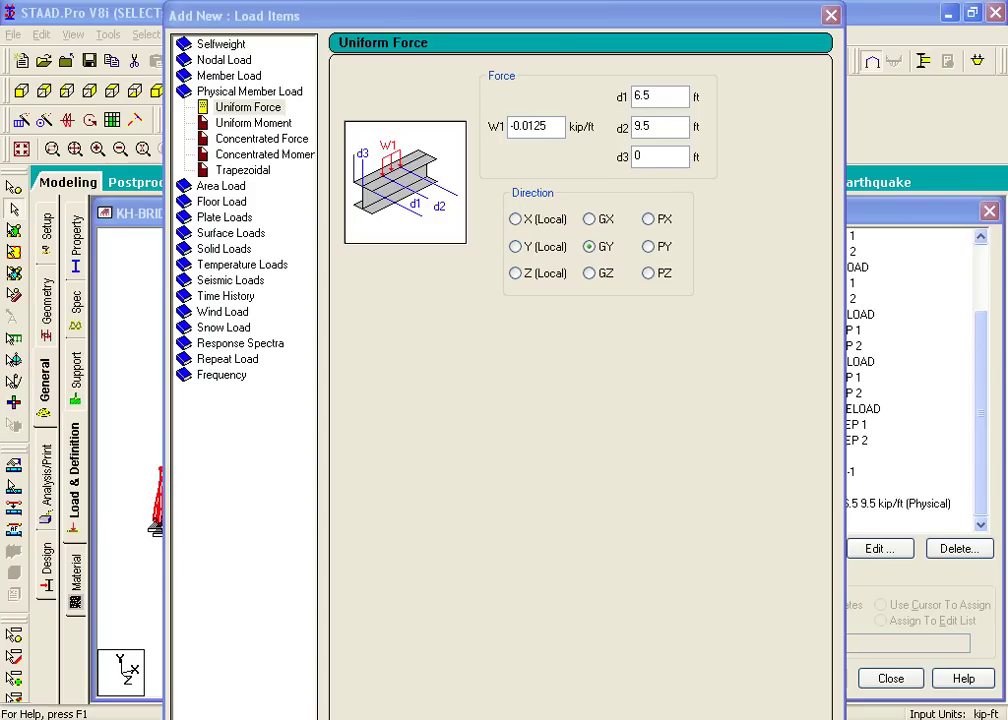
# - Add a physical concentrated GZ force of P 0.075 at d1 8
pyautogui.click(284, 141)
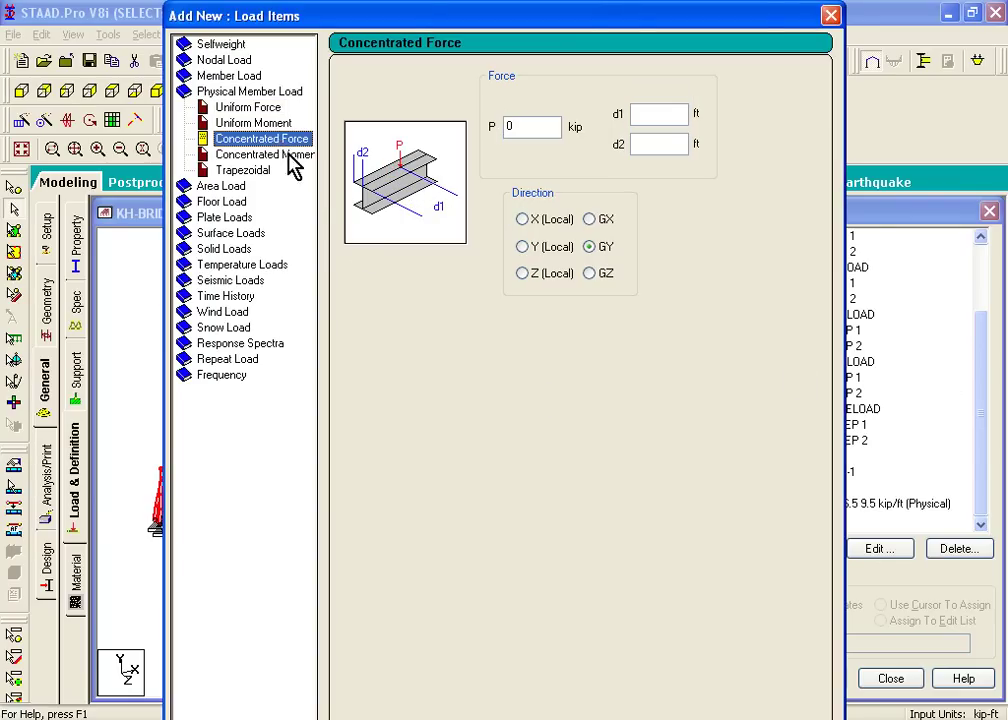
pyautogui.doubleClick(513, 126)
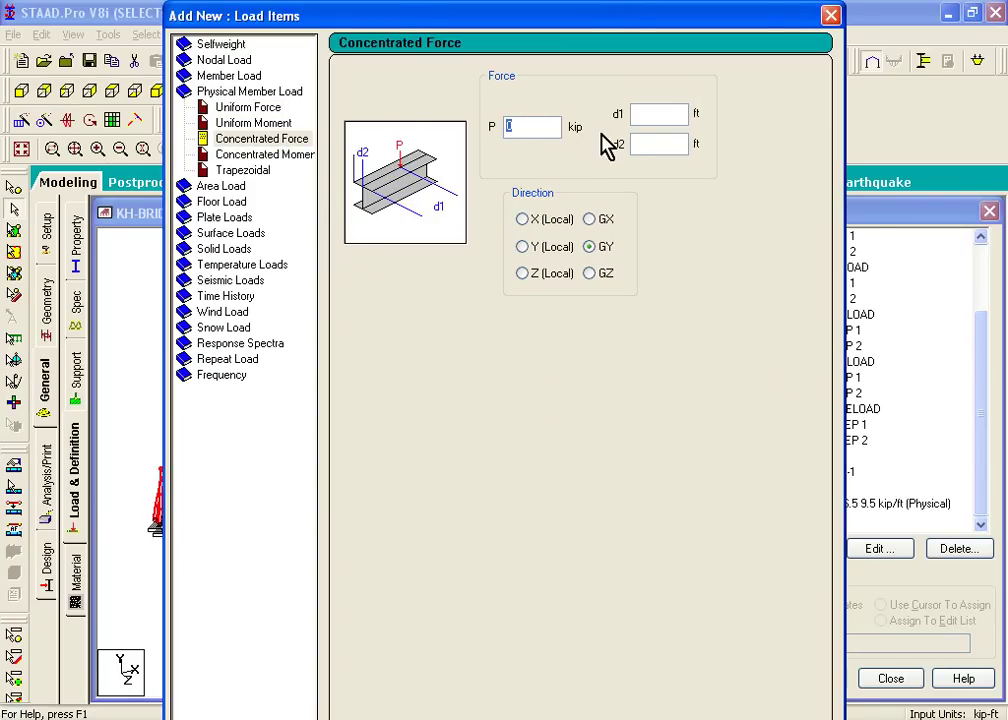
pyautogui.write('0.075')
pyautogui.click(670, 115)
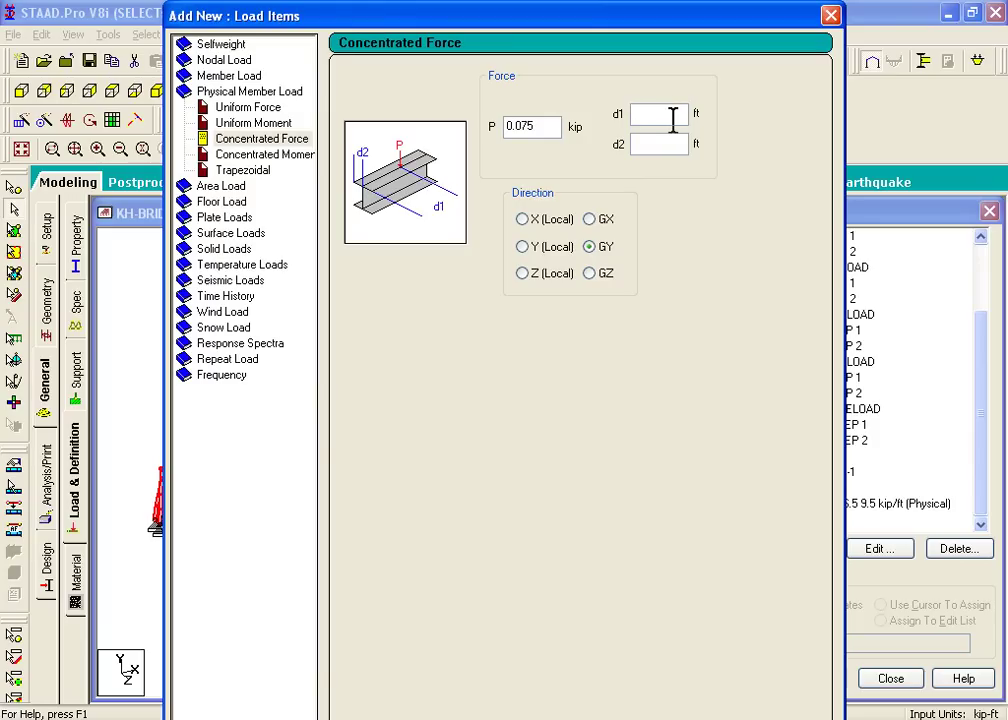
pyautogui.write('8')
pyautogui.click(594, 270)
pyautogui.press('Return')
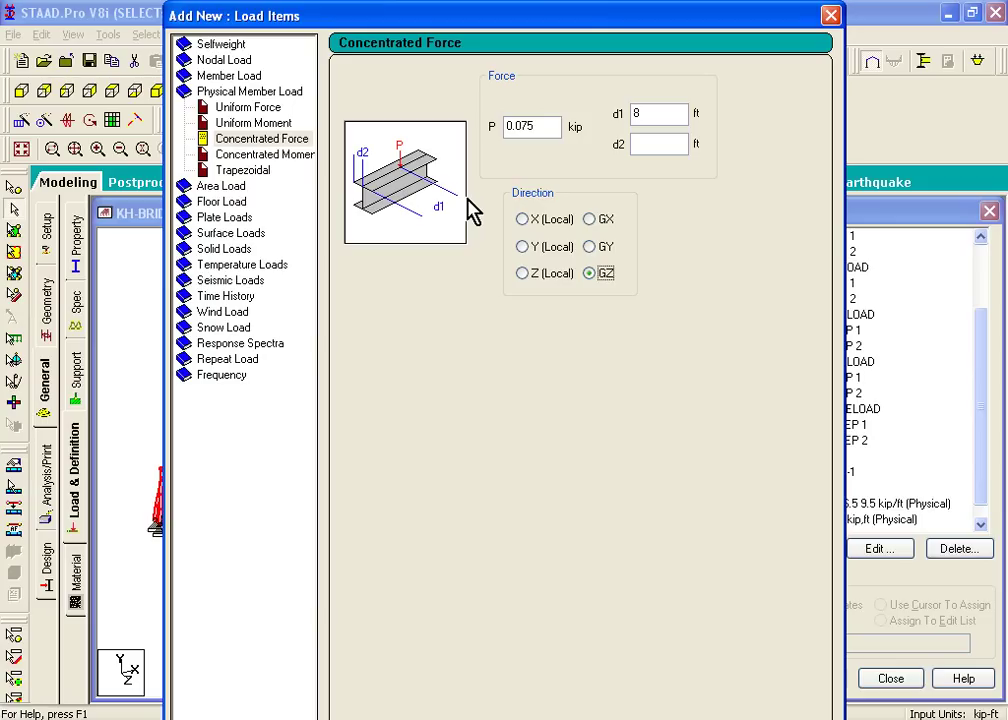
# - Add selfweight Y -1 to Lateral Load and close the load items window
pyautogui.click(185, 46)
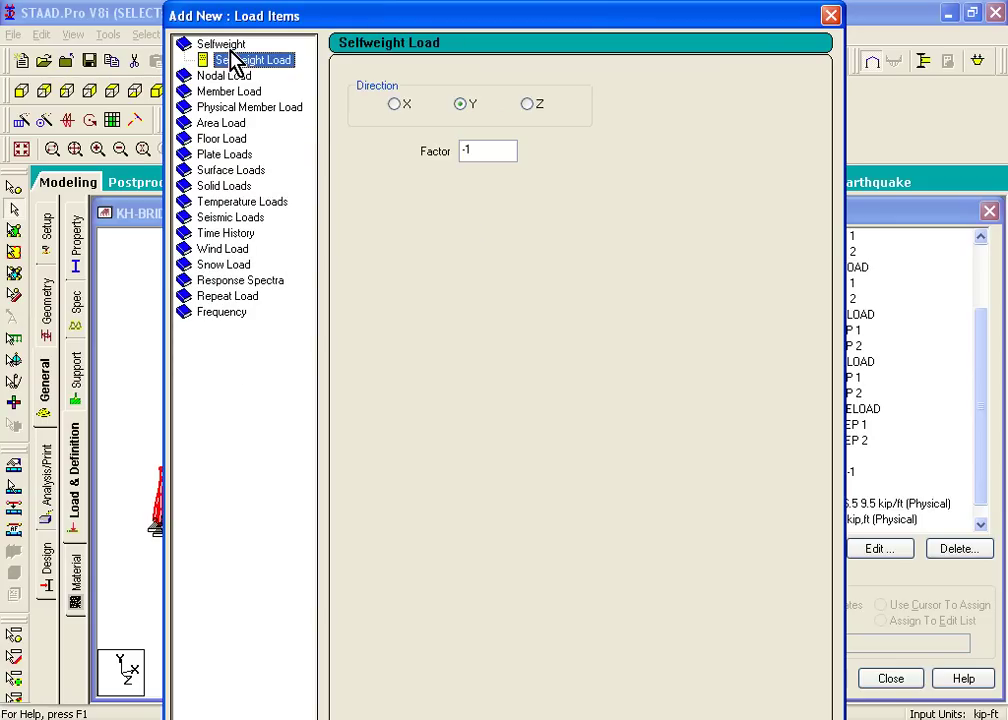
pyautogui.press('Return')
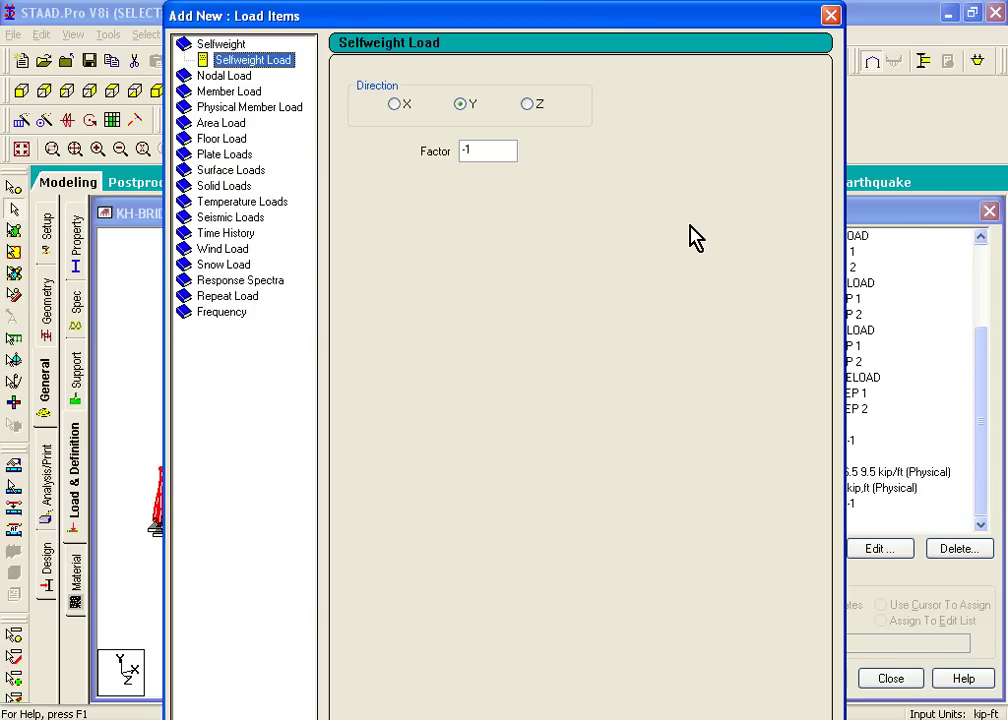
pyautogui.click(831, 19)
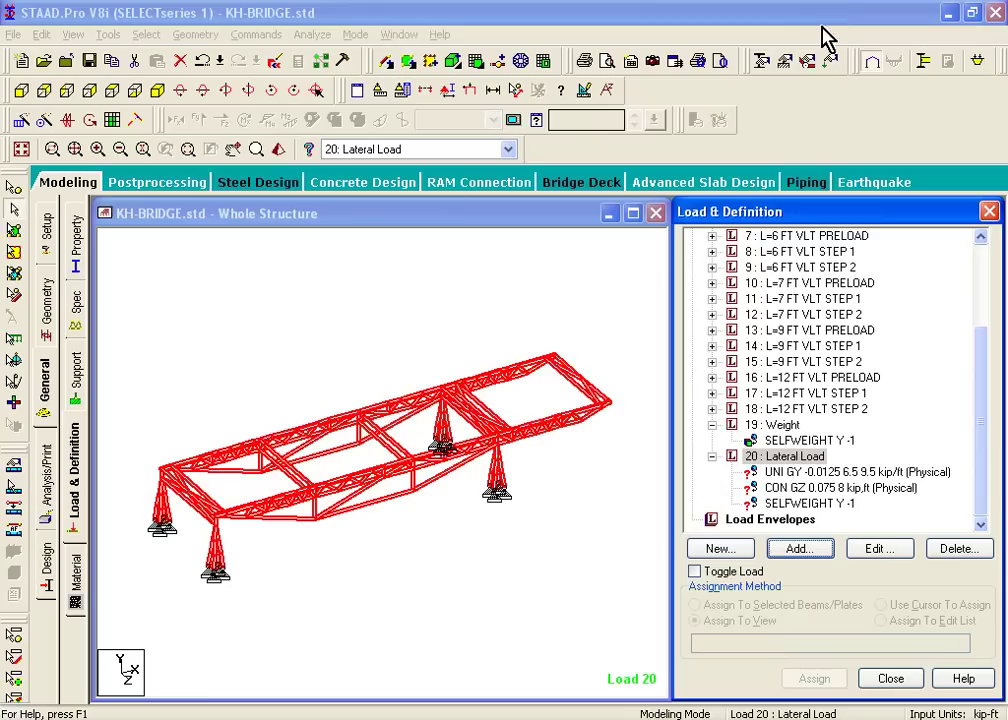
# - Select the UNI GY load entry and clear the member selection, declining the auto-save prompt
pyautogui.click(843, 473)
pyautogui.click(580, 342)
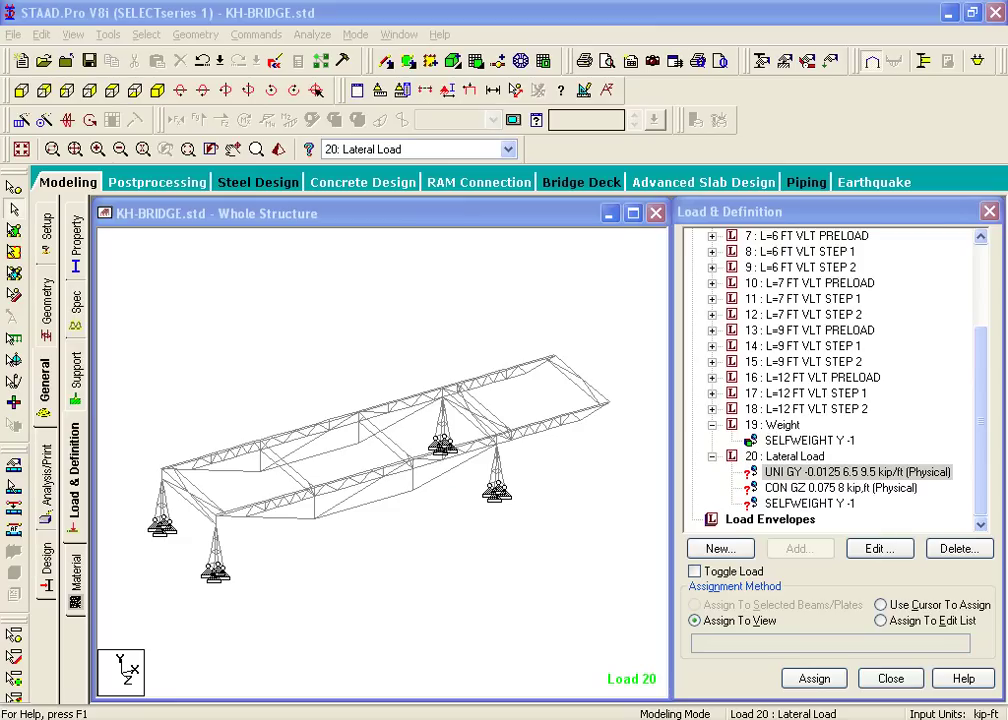
pyautogui.click(15, 490)
pyautogui.click(533, 397)
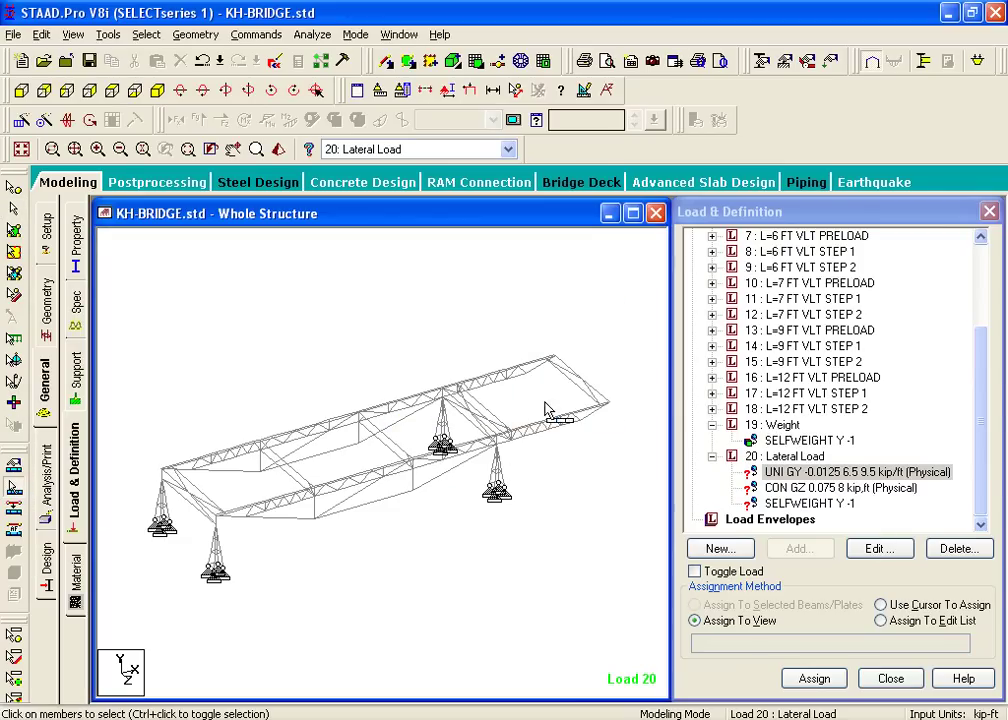
pyautogui.moveTo(281, 378); pyautogui.dragTo(360, 427)
# - Assign the UNI GY -0.0125 load by cursor to members 1 and 2
pyautogui.click(818, 474)
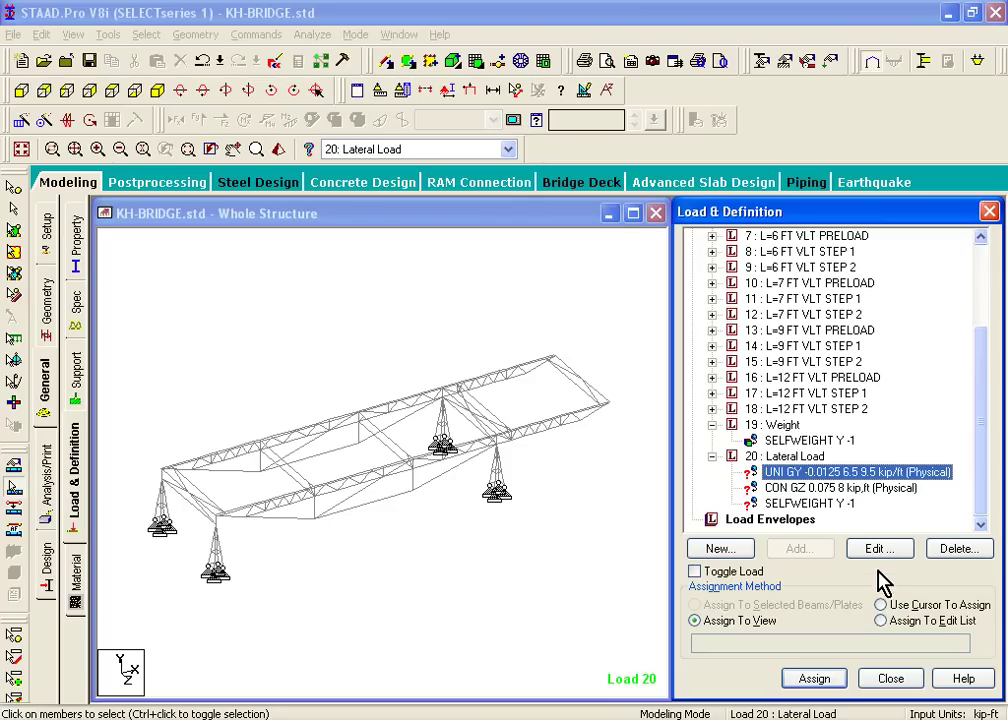
pyautogui.click(893, 606)
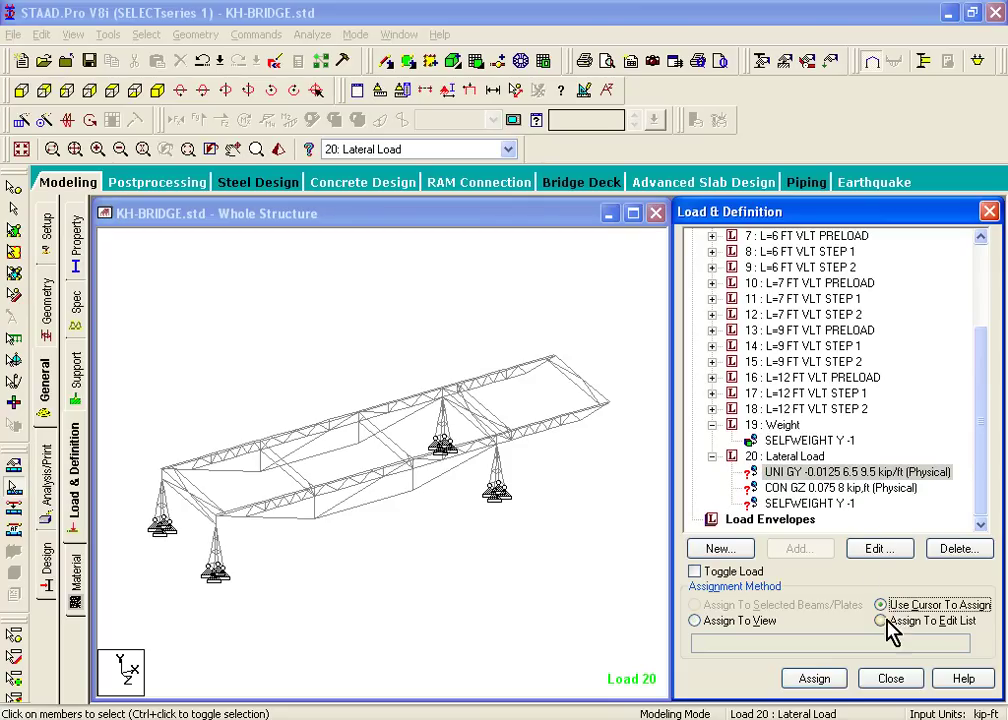
pyautogui.click(806, 682)
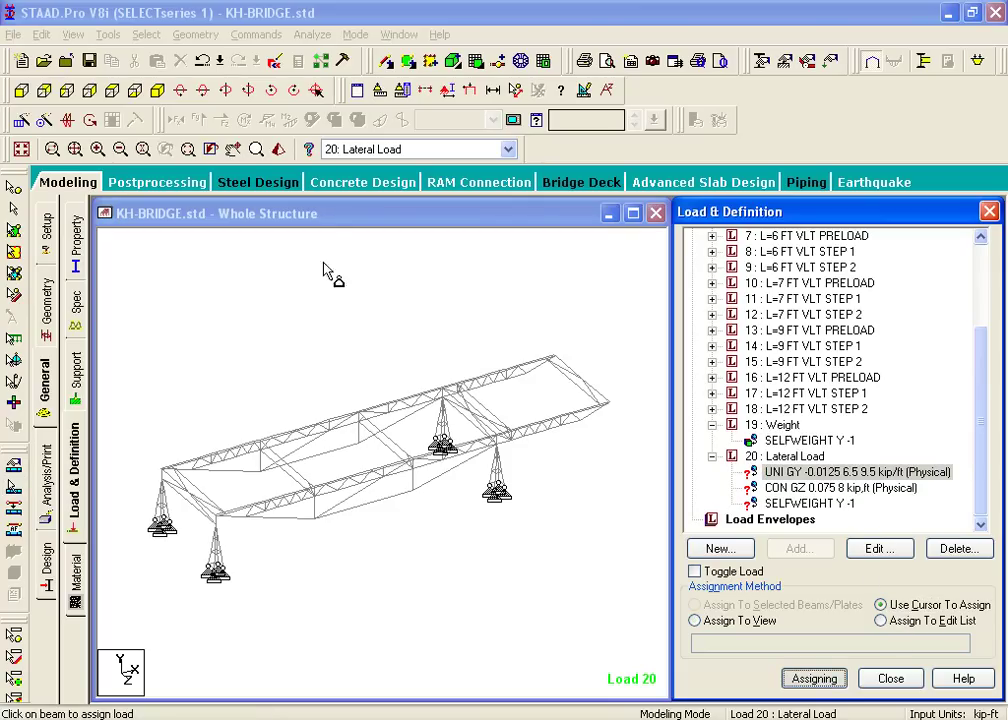
pyautogui.scroll(5, 340, 405)
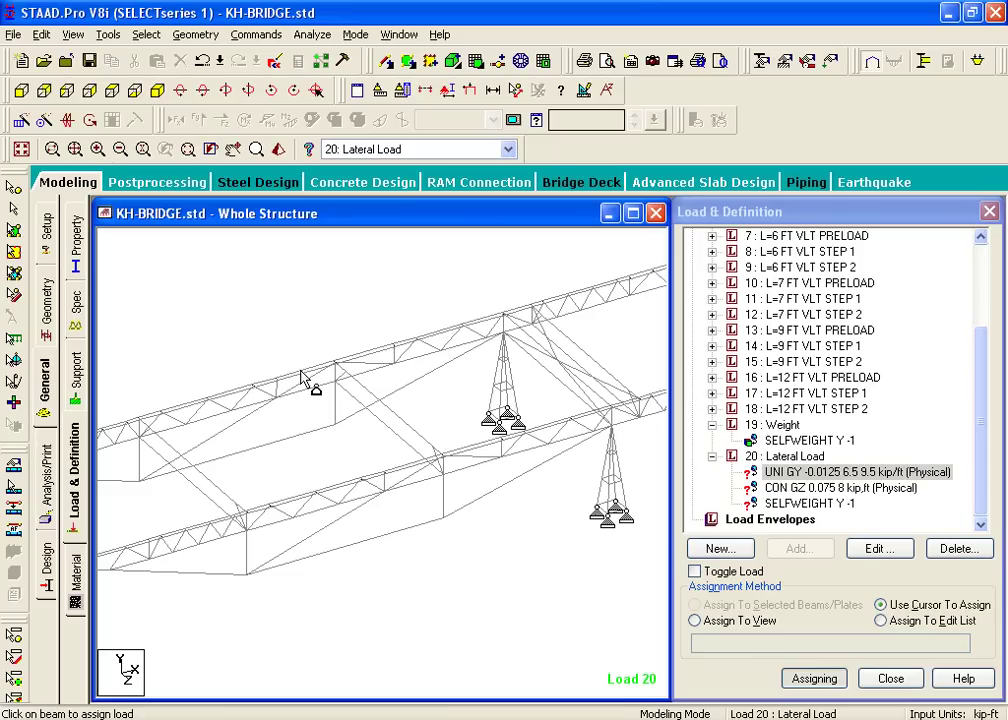
pyautogui.click(302, 374)
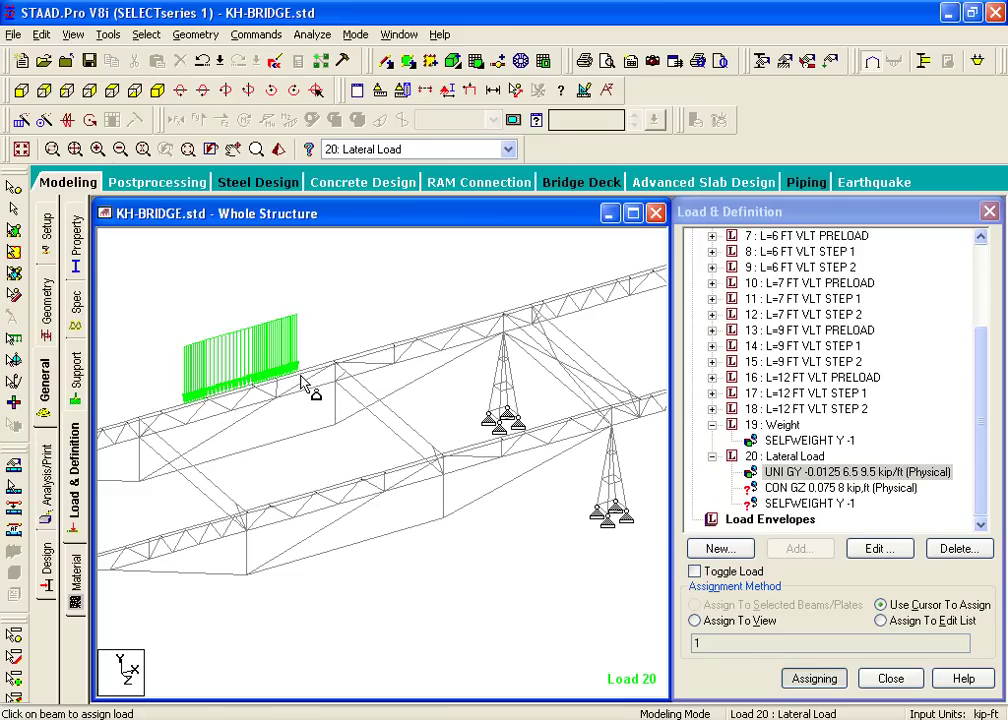
pyautogui.scroll(3, 241, 414)
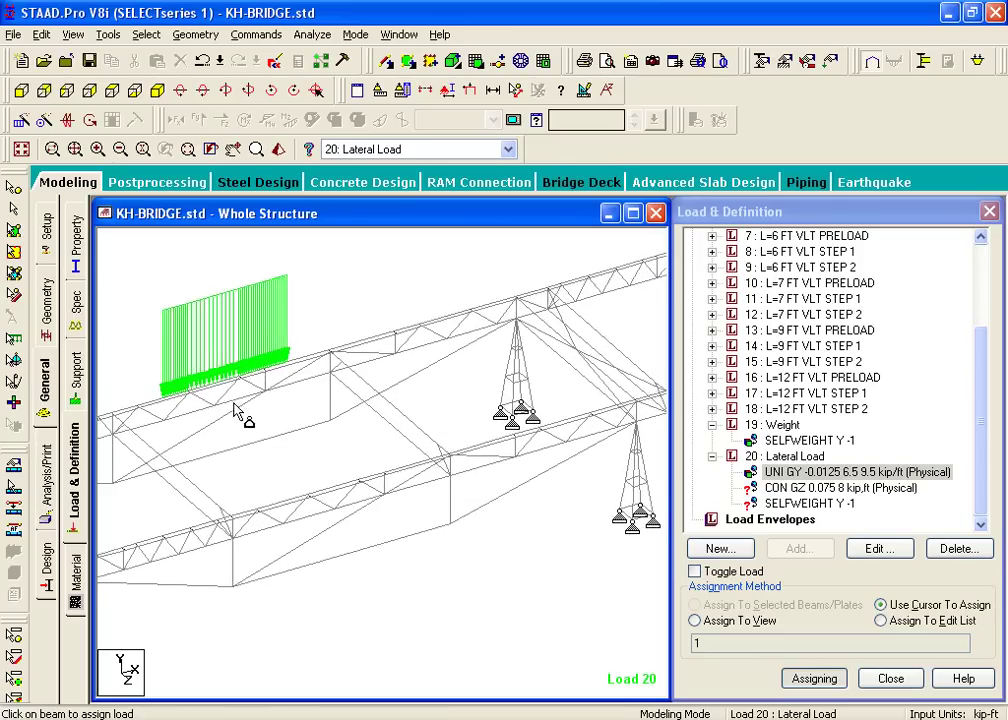
pyautogui.scroll(3, 260, 385)
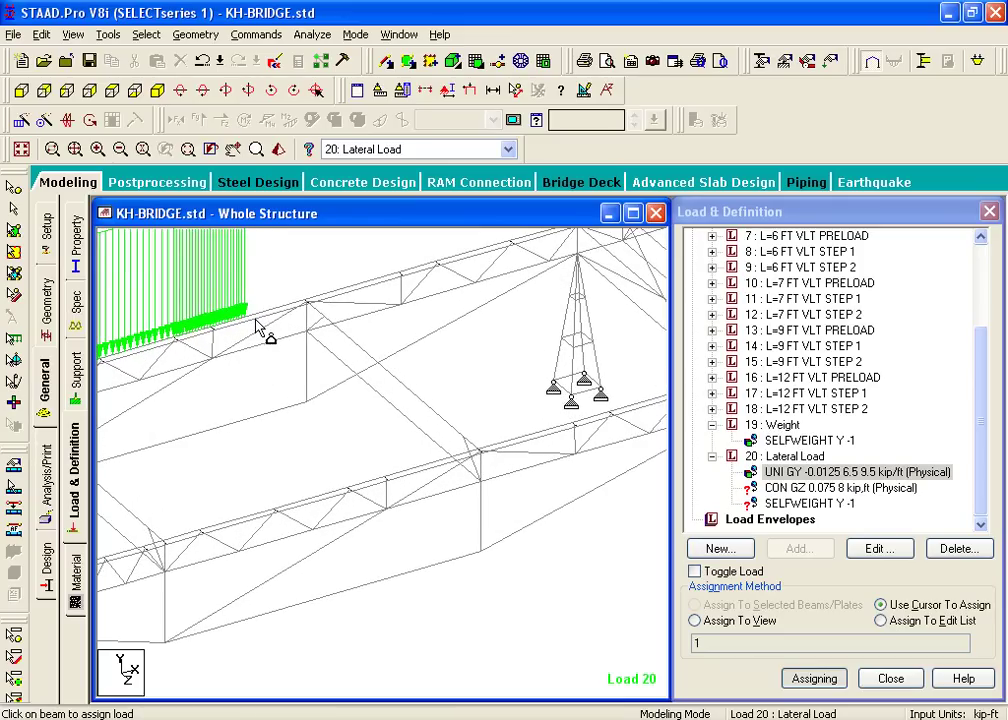
pyautogui.click(258, 332)
pyautogui.moveTo(258, 332); pyautogui.dragTo(364, 355, button='middle')
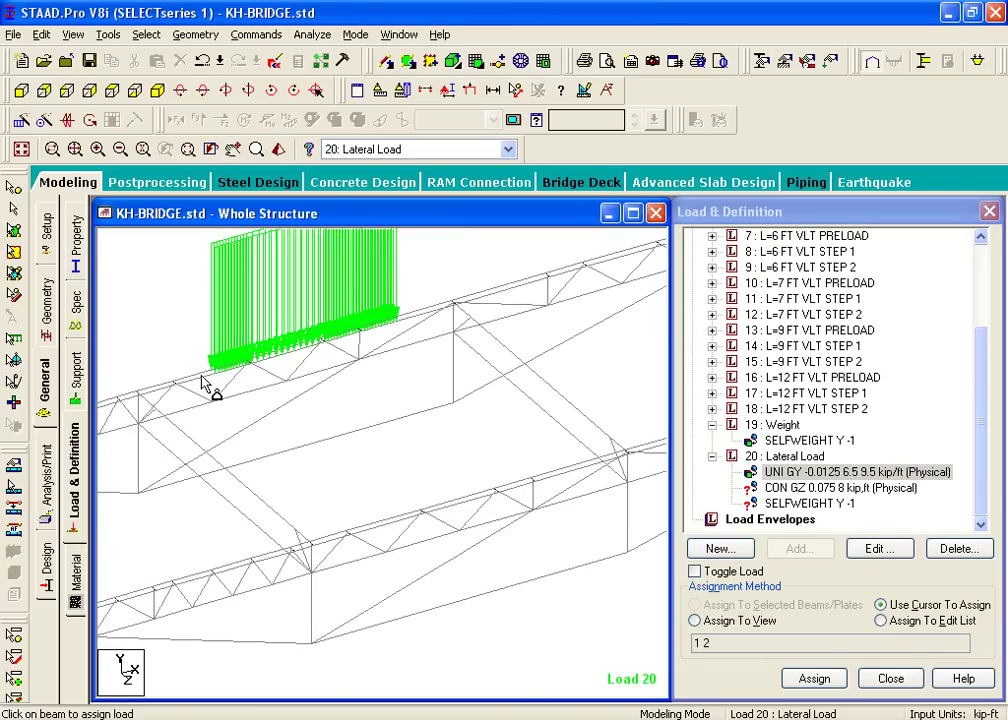
pyautogui.press('Left')
pyautogui.press('Left')
pyautogui.press('Left')
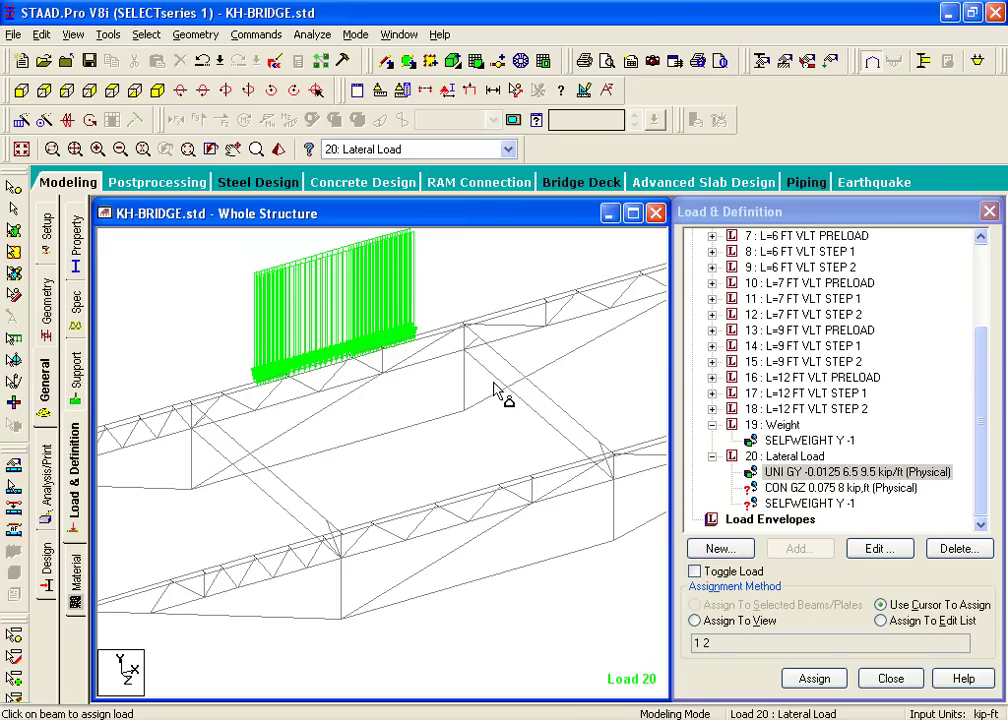
pyautogui.click(795, 490)
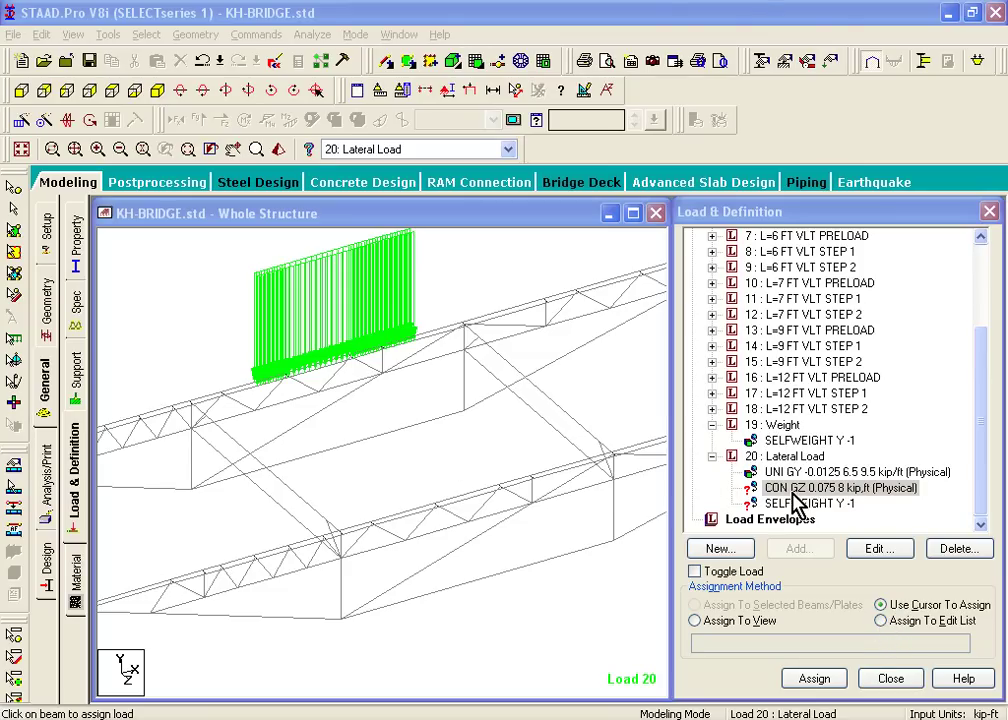
# - With Toggle Load on, remove the uniform GY load from the lower beam
pyautogui.click(845, 492)
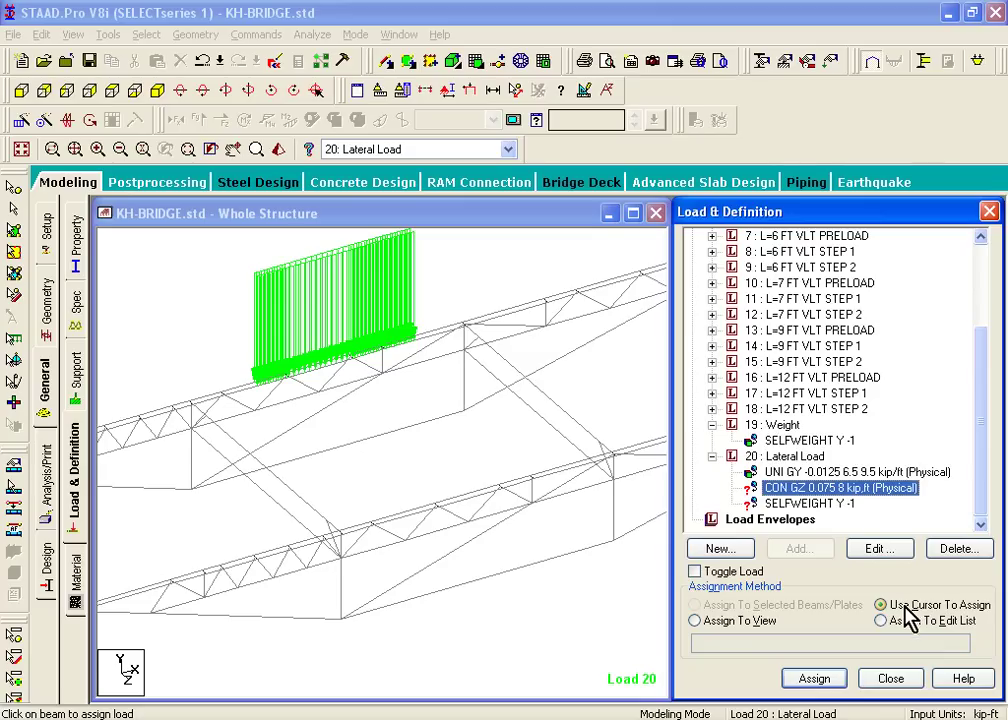
pyautogui.click(477, 508)
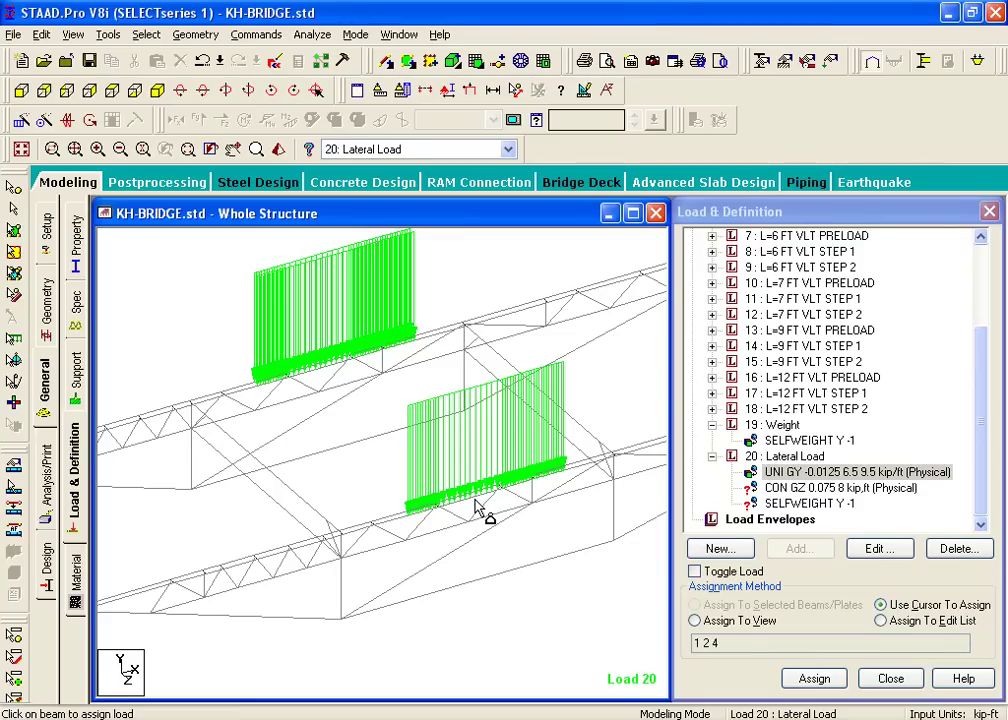
pyautogui.click(694, 571)
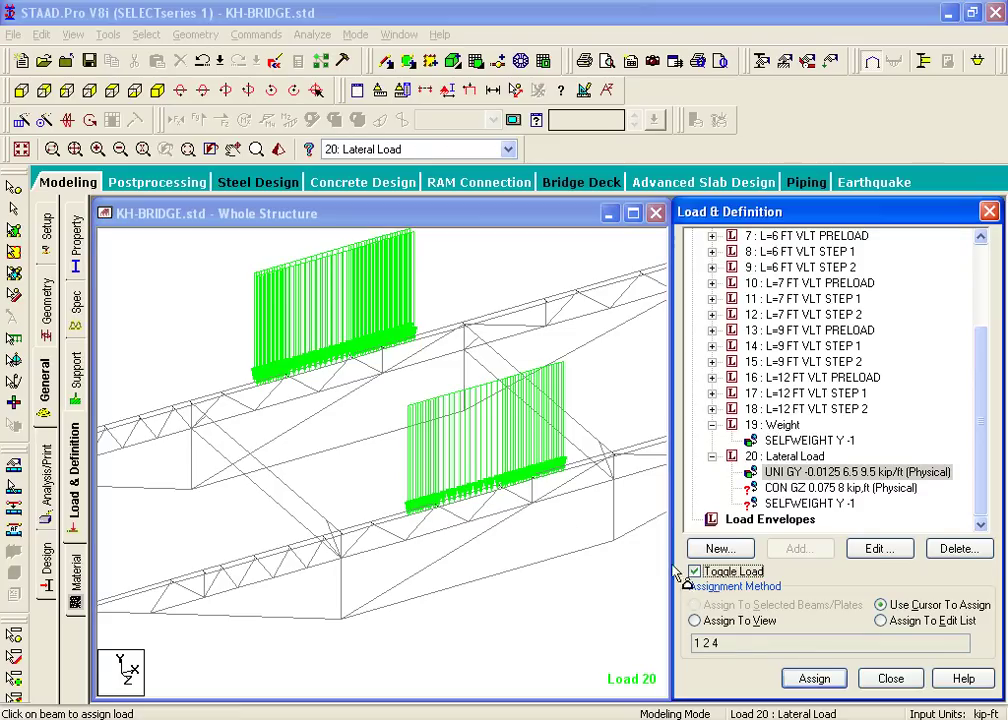
pyautogui.click(479, 502)
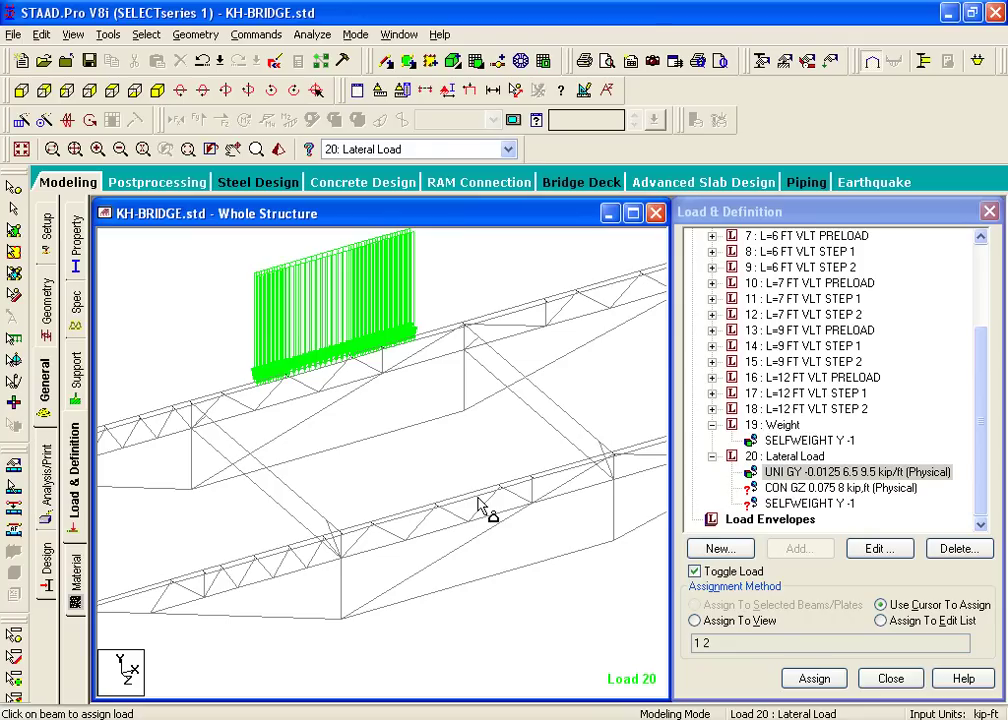
pyautogui.click(803, 490)
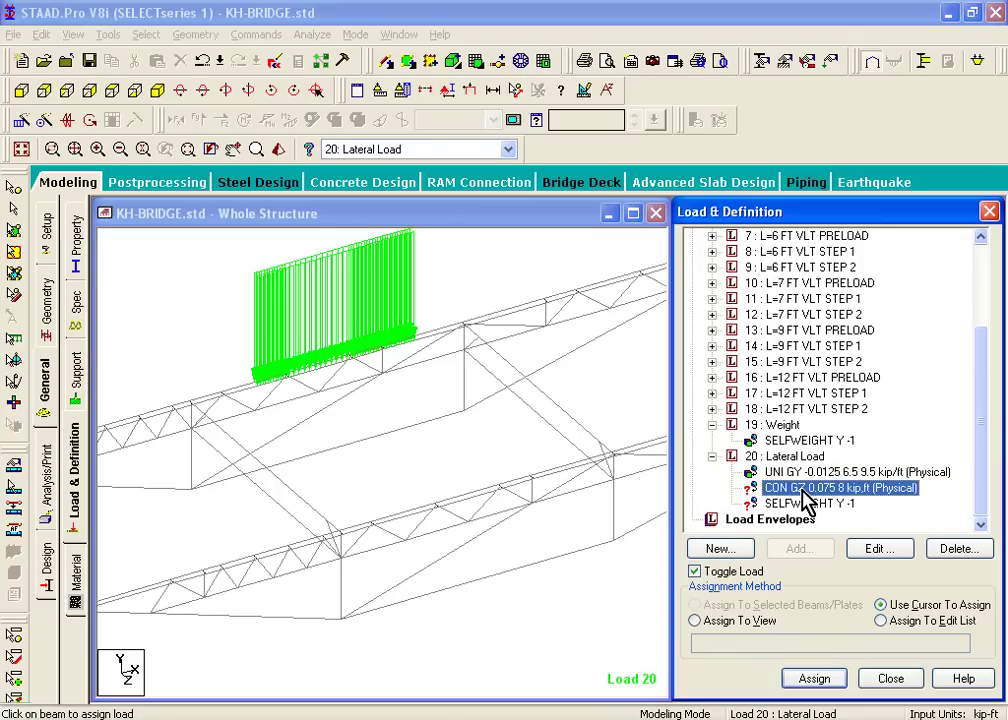
pyautogui.click(474, 510)
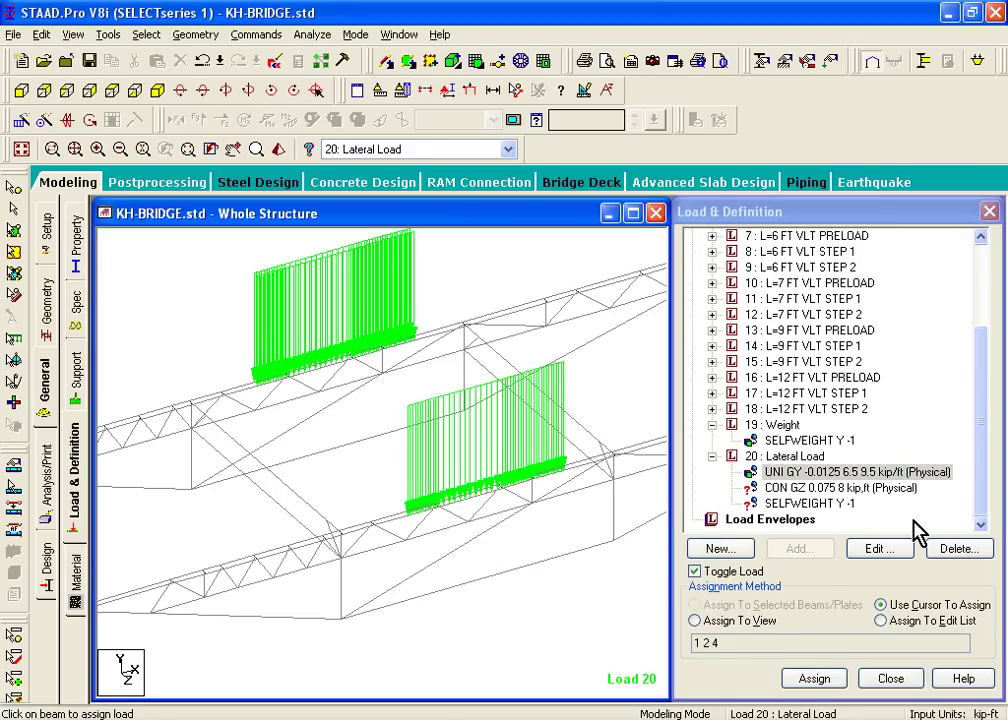
pyautogui.click(880, 490)
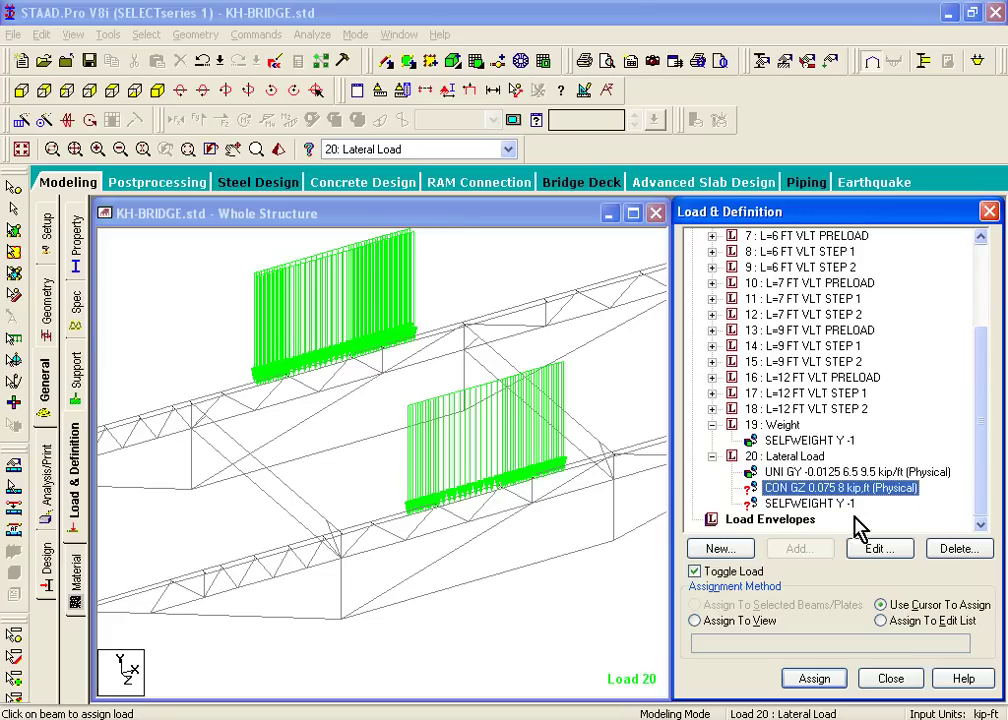
pyautogui.click(480, 508)
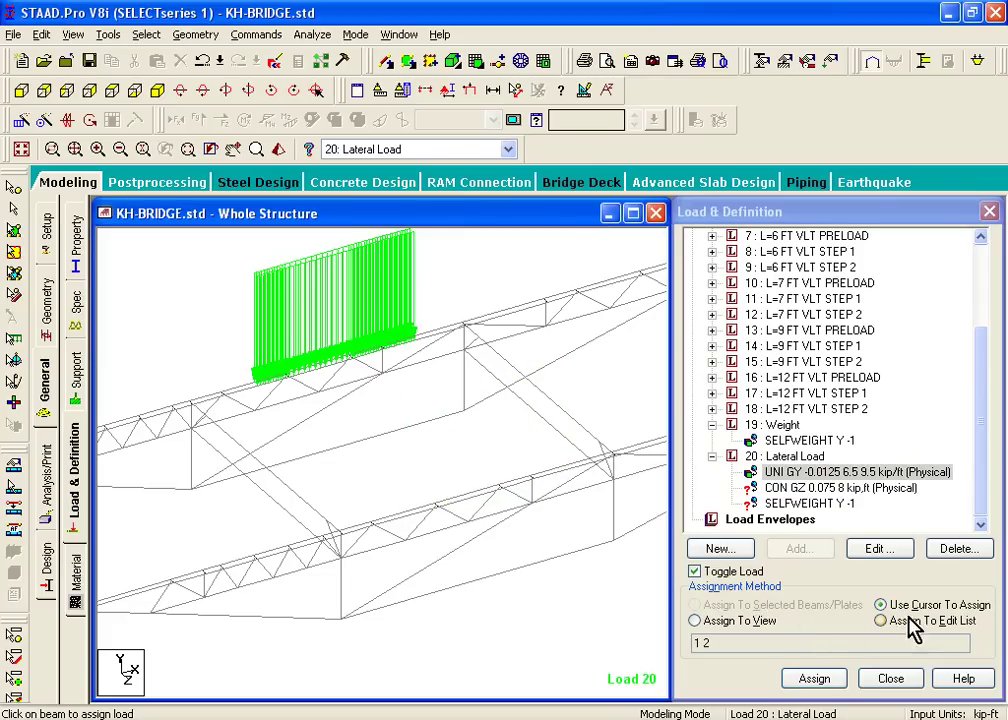
pyautogui.click(830, 490)
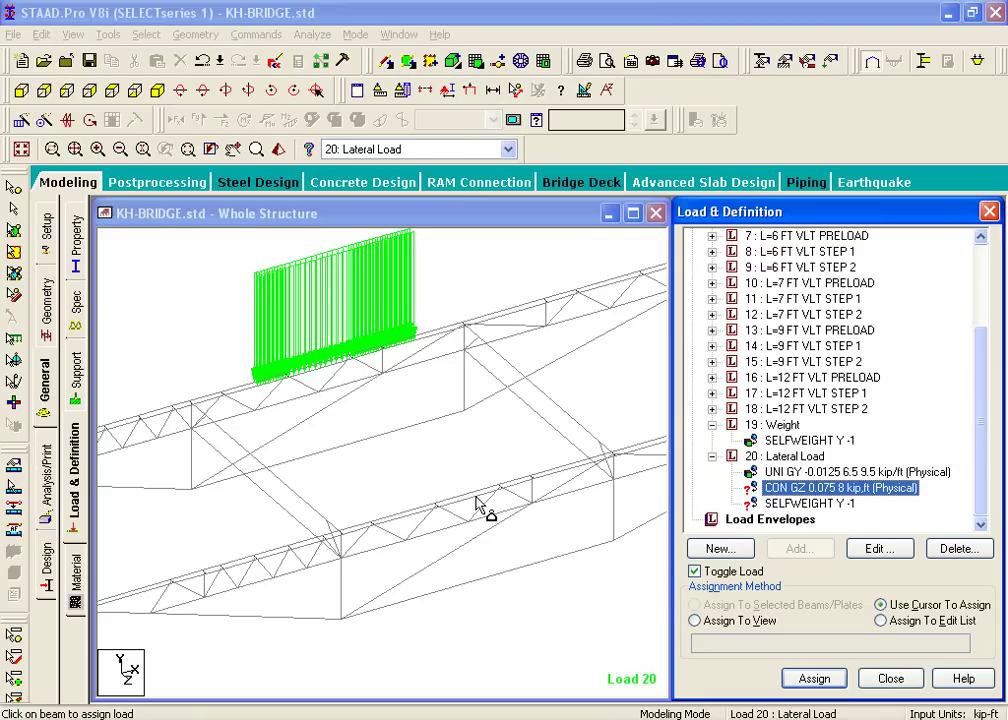
# - Assign the CON GZ 0.075 kip load to bottom chord member 4
pyautogui.click(14, 187)
pyautogui.click(468, 500)
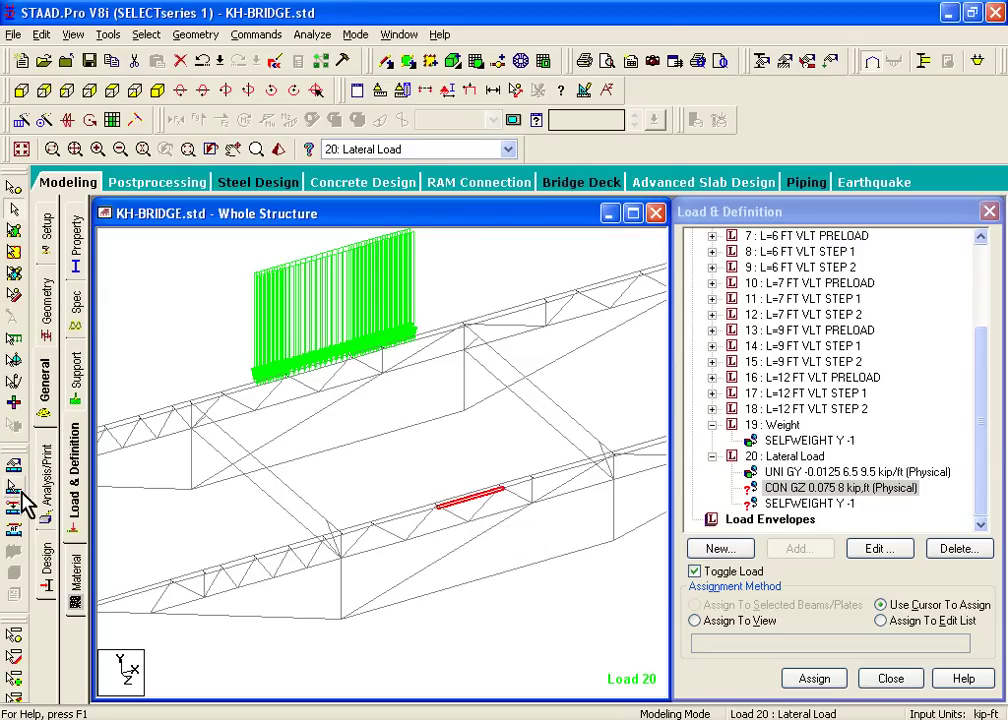
pyautogui.click(466, 514)
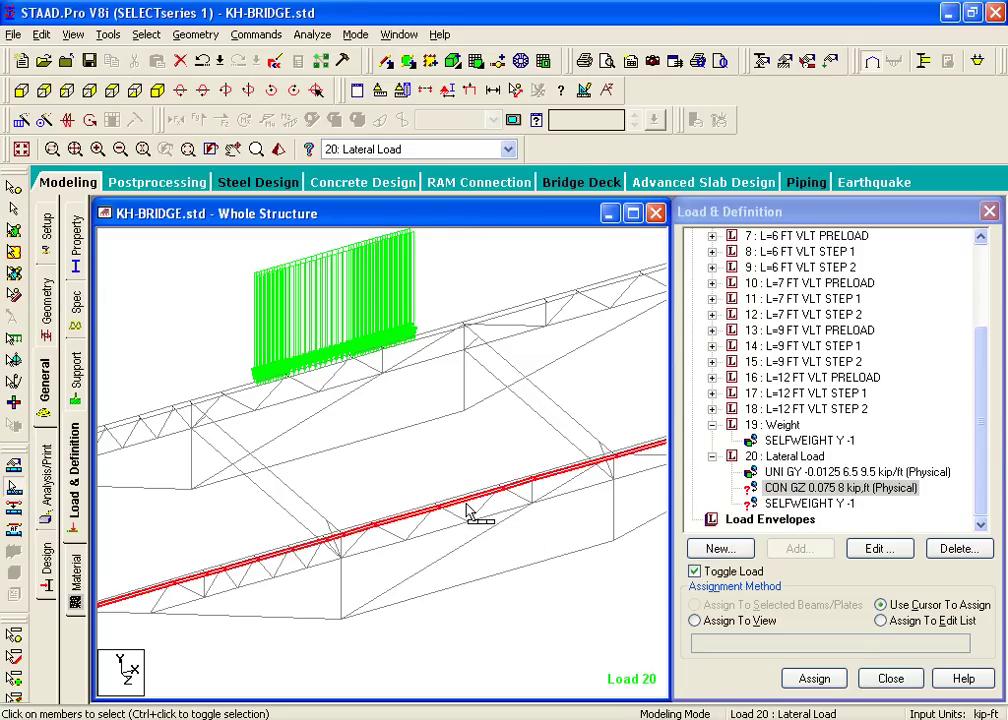
pyautogui.click(814, 679)
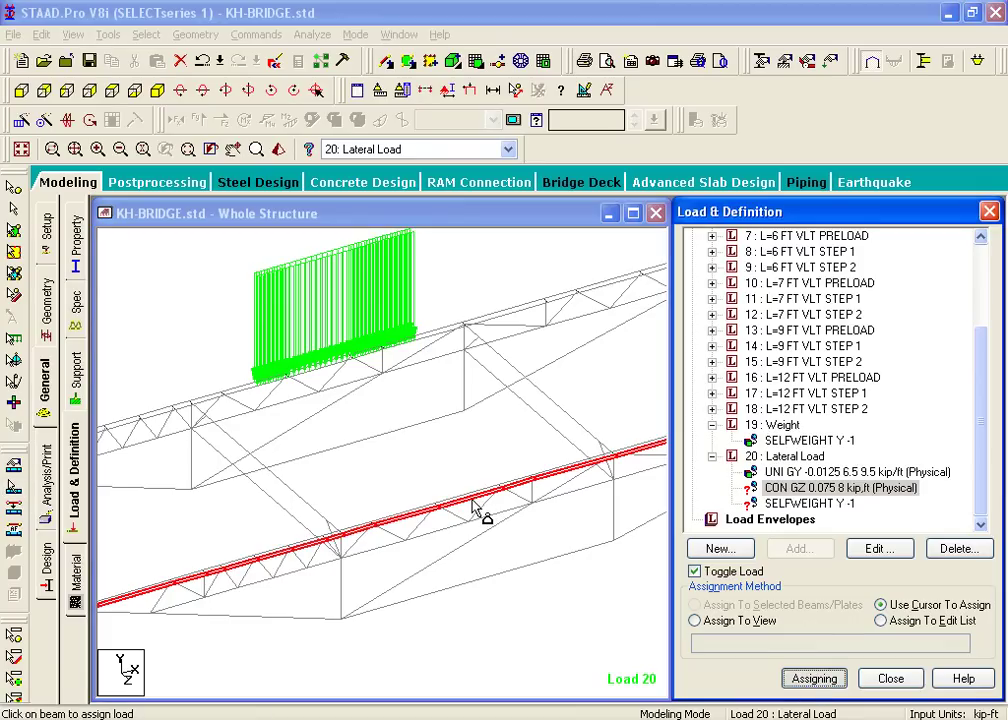
pyautogui.click(472, 500)
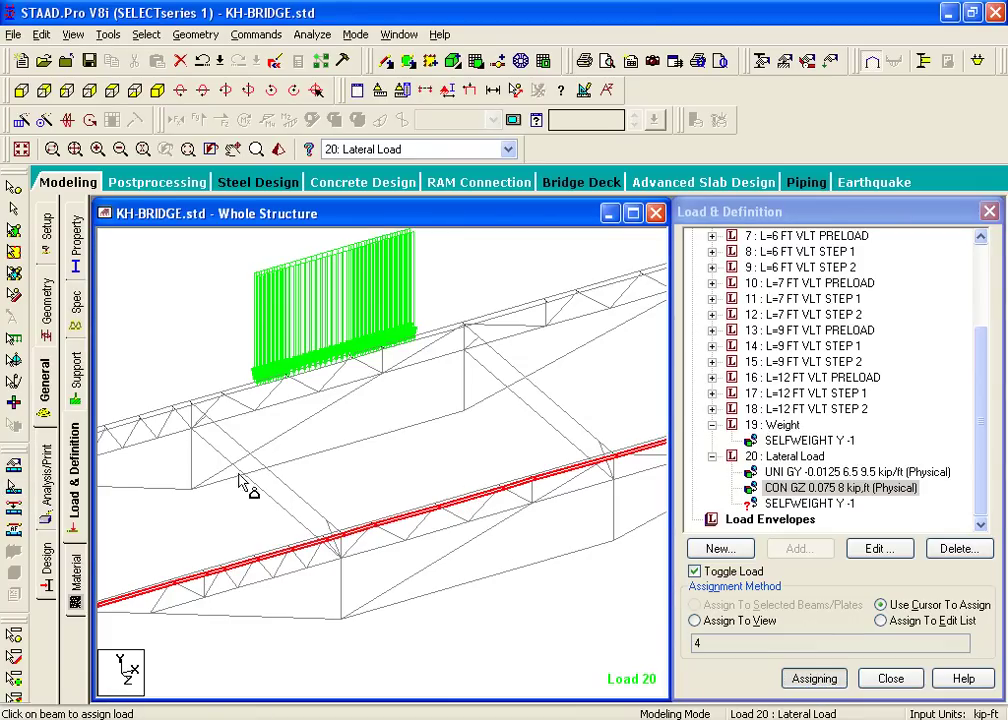
pyautogui.click(474, 492)
pyautogui.scroll(5, 476, 498)
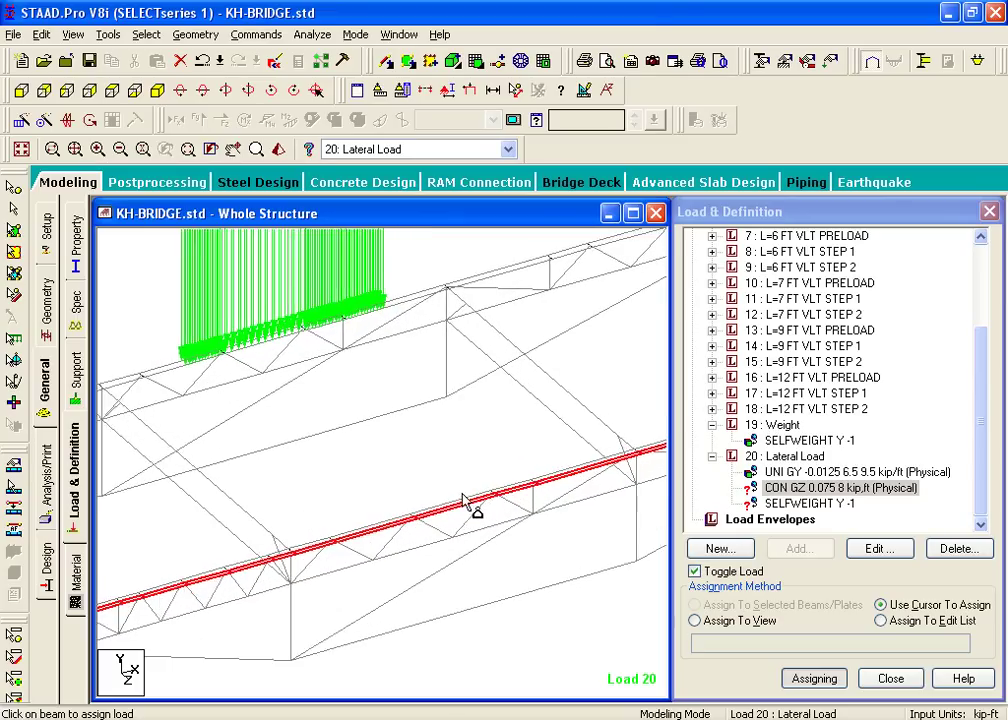
pyautogui.scroll(1, 466, 490)
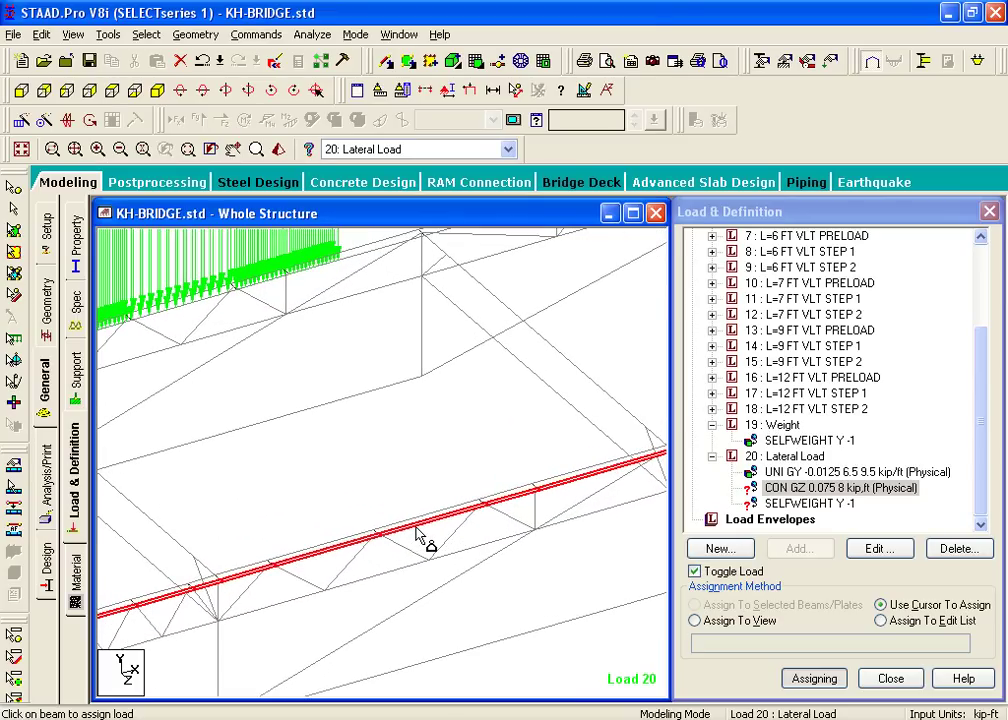
pyautogui.click(418, 531)
pyautogui.moveTo(447, 535)
pyautogui.mouseDown(button='middle')
pyautogui.moveTo(439, 491)
pyautogui.moveTo(477, 495)
pyautogui.moveTo(457, 540)
pyautogui.mouseUp(button='middle')
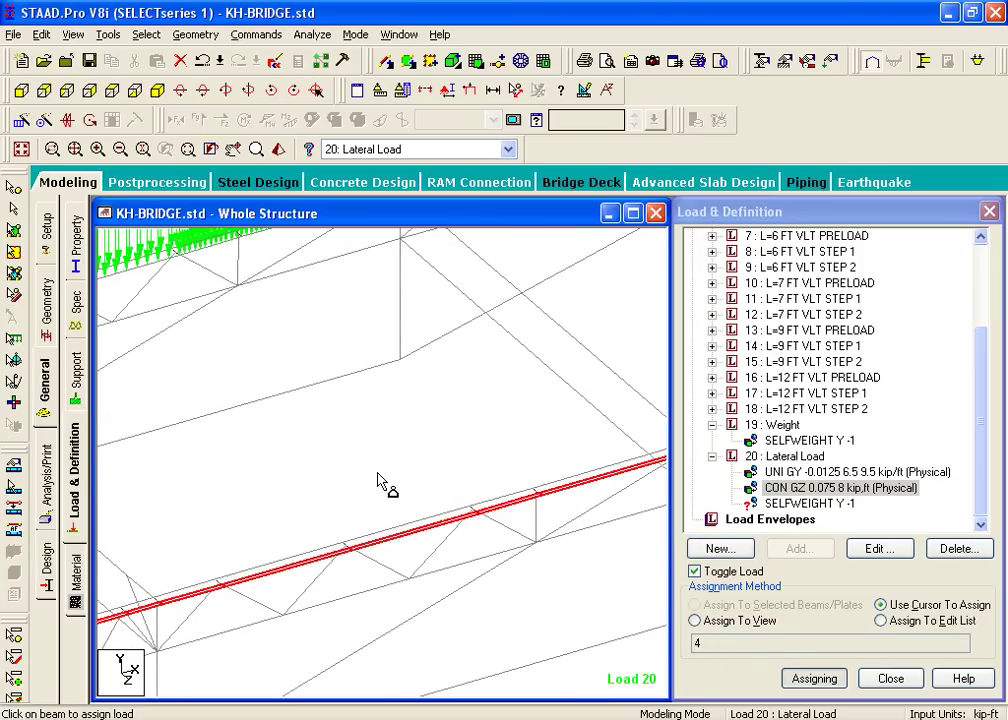
pyautogui.click(13, 187)
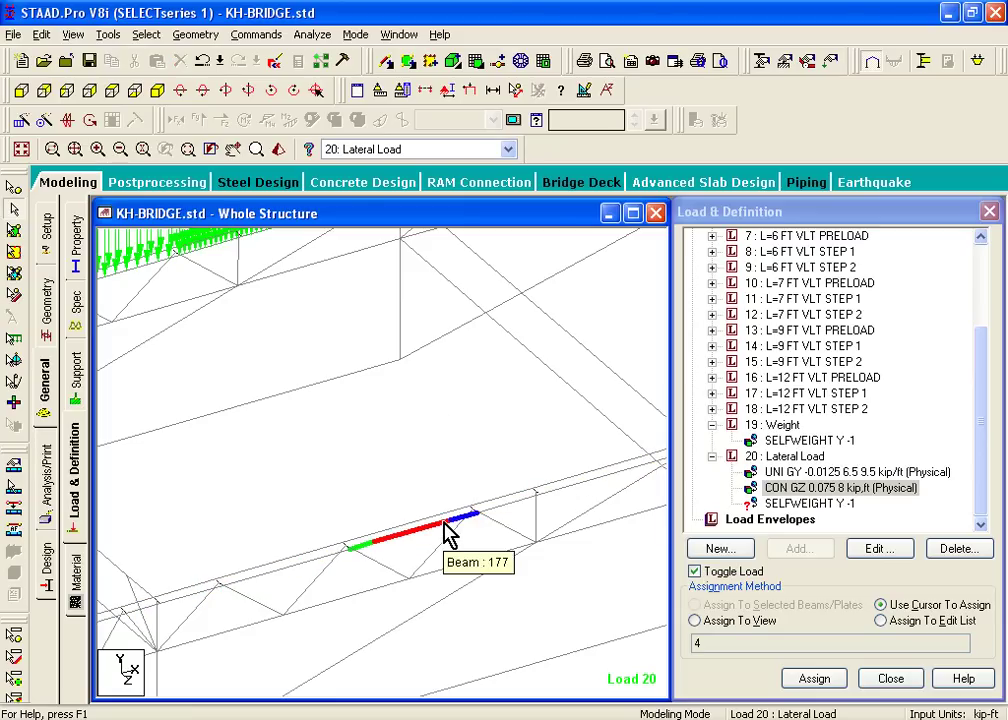
# - Set the Point Force display scale to 0.03 in the diagram label scales
pyautogui.rightClick(415, 468)
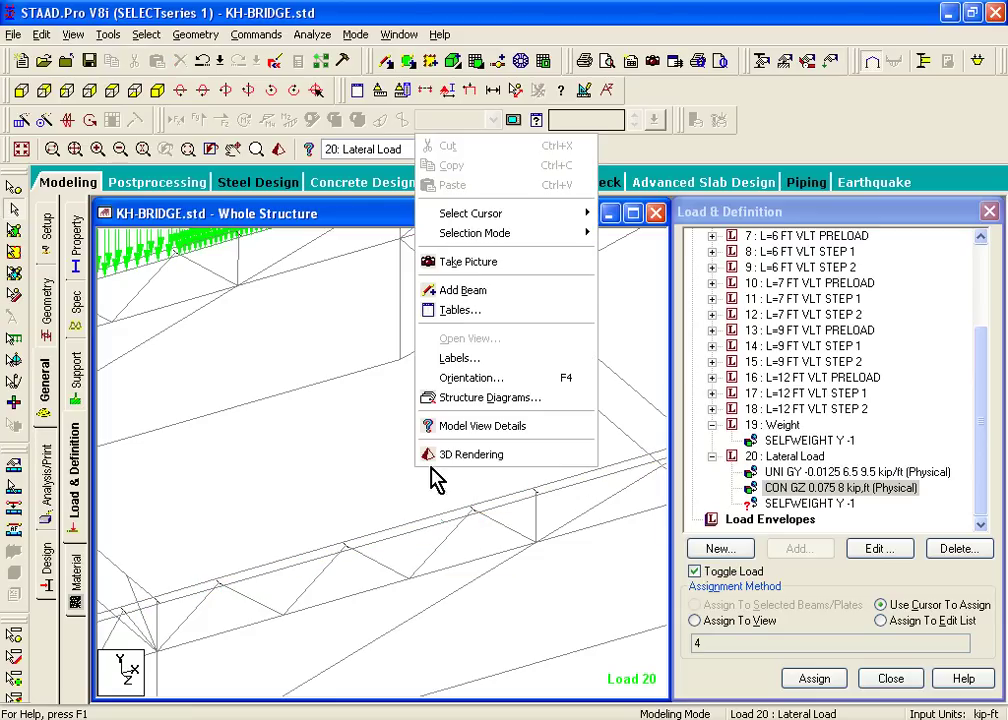
pyautogui.click(477, 362)
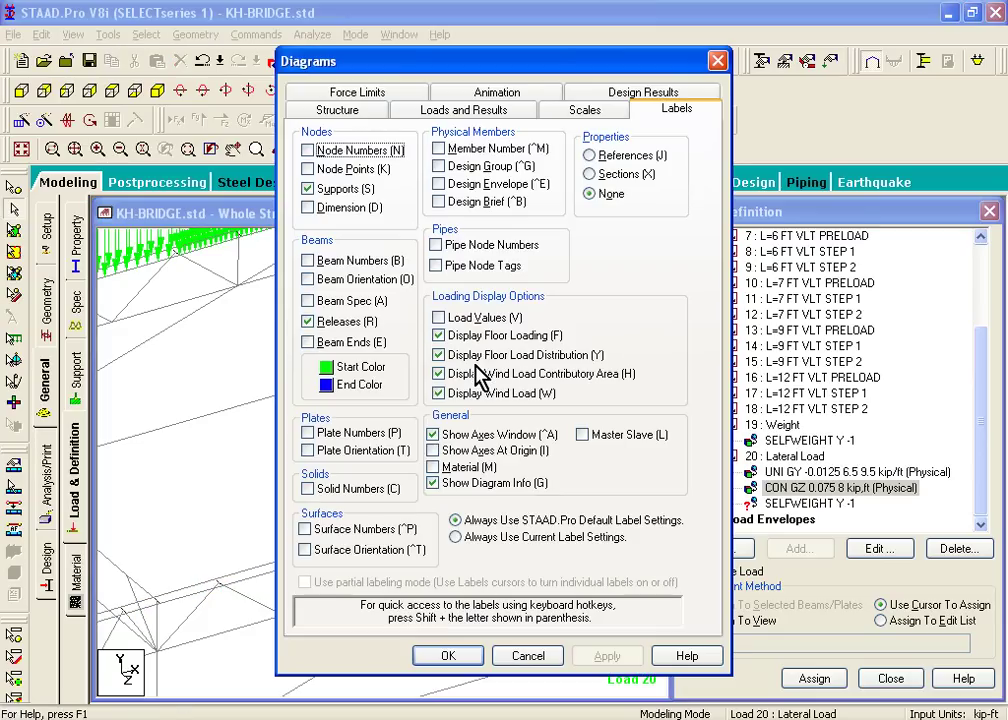
pyautogui.click(585, 110)
pyautogui.moveTo(545, 77); pyautogui.dragTo(852, 15)
pyautogui.click(918, 84)
pyautogui.click(763, 103)
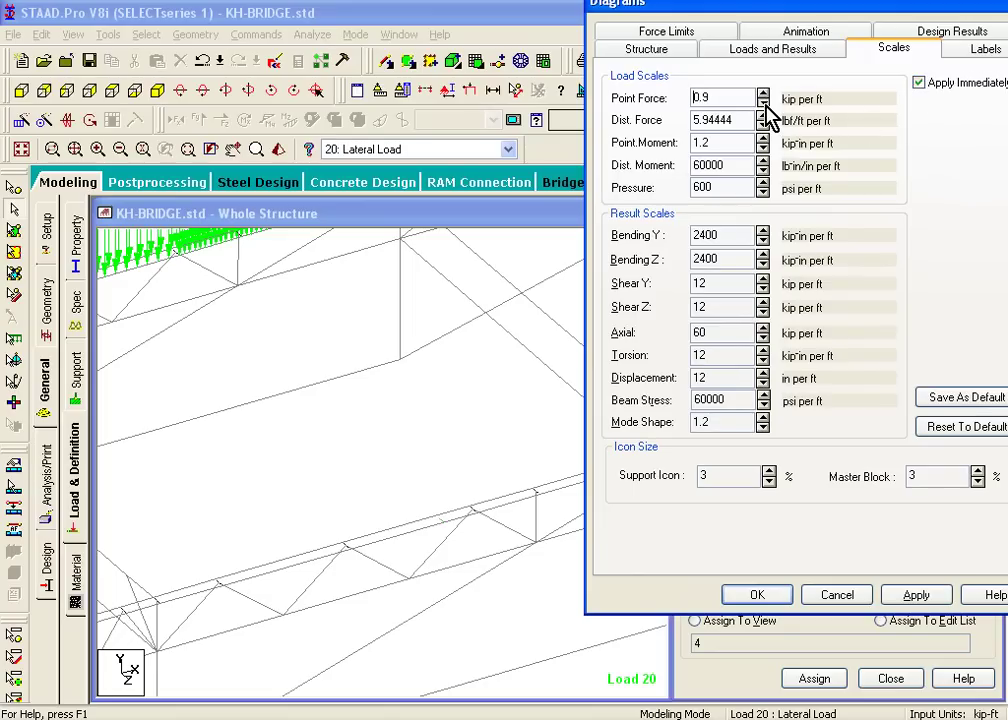
pyautogui.click(764, 103)
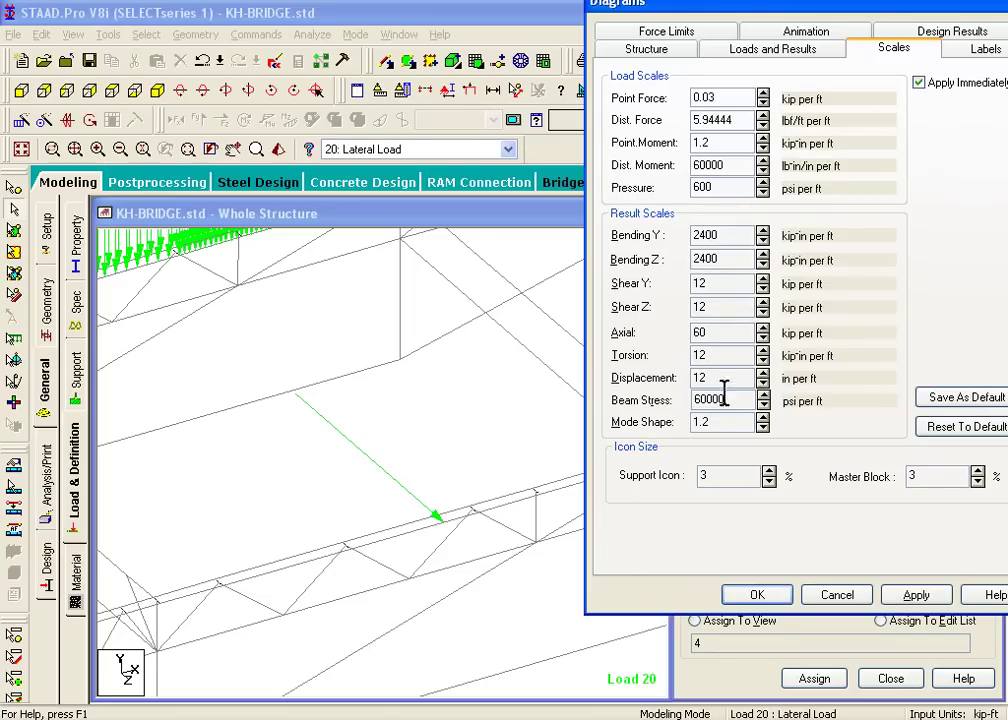
pyautogui.click(758, 595)
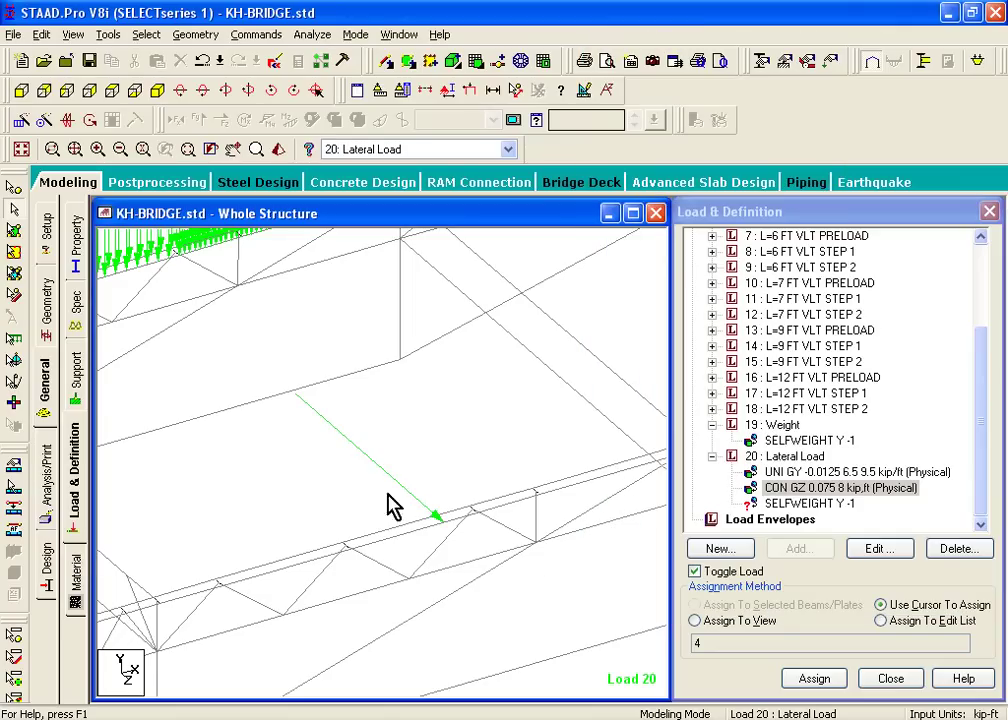
# - Assign SELFWEIGHT Y -1 to all members in view and zoom out to the whole bridge
pyautogui.moveTo(394, 410); pyautogui.dragTo(506, 472, button='middle')
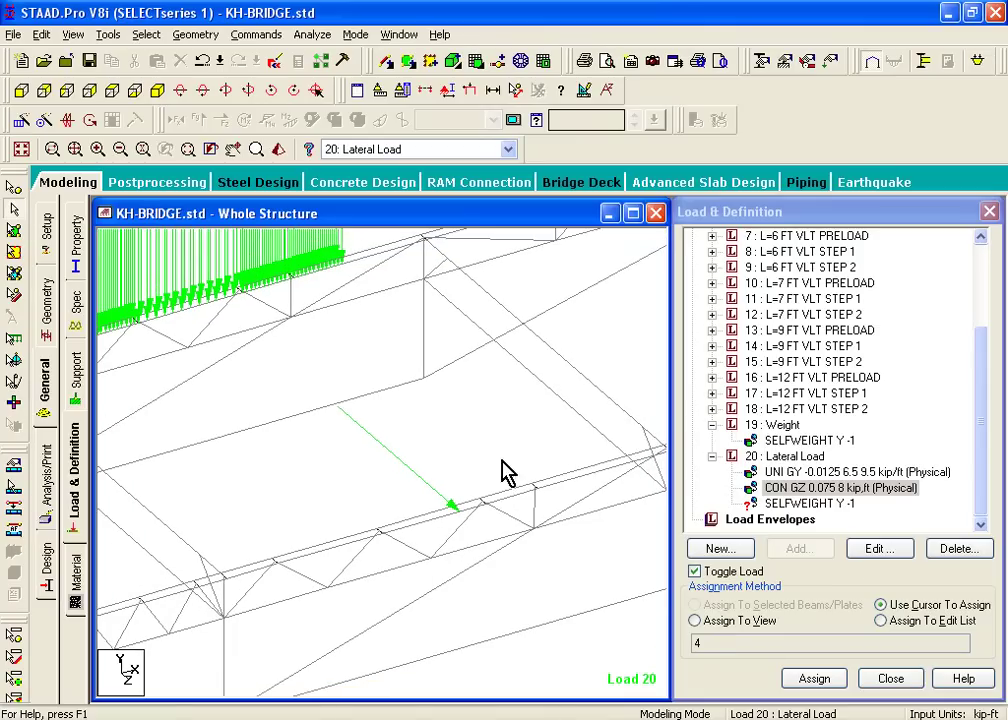
pyautogui.click(828, 504)
pyautogui.click(745, 621)
pyautogui.click(795, 684)
pyautogui.click(788, 488)
pyautogui.moveTo(556, 452); pyautogui.dragTo(477, 405, button='middle')
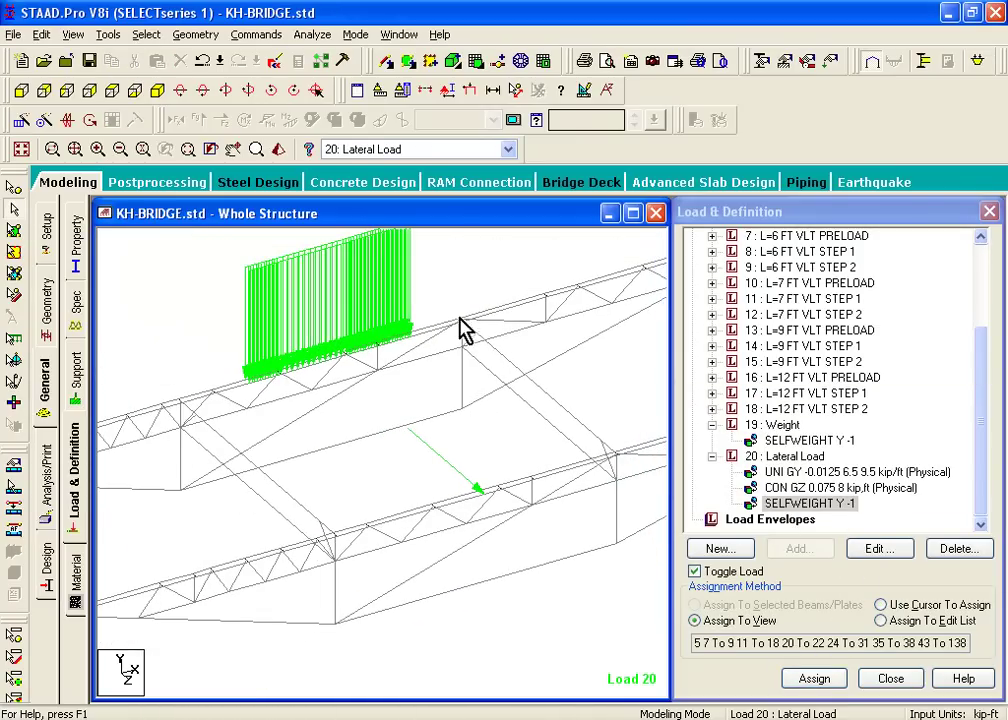
pyautogui.click(21, 149)
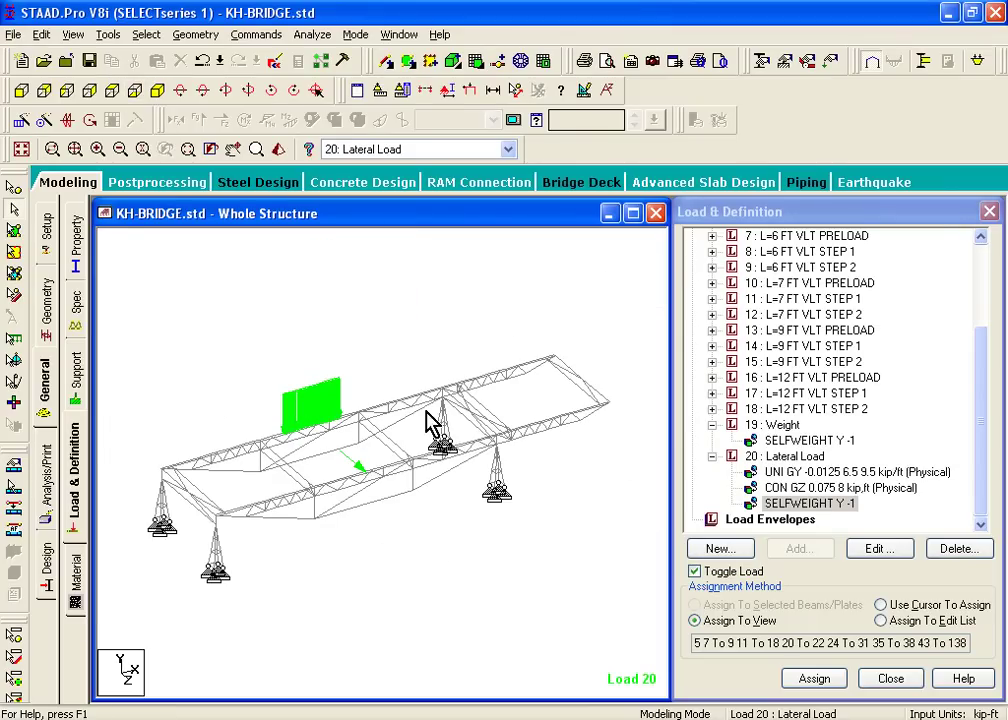
pyautogui.scroll(-2, 380, 460)
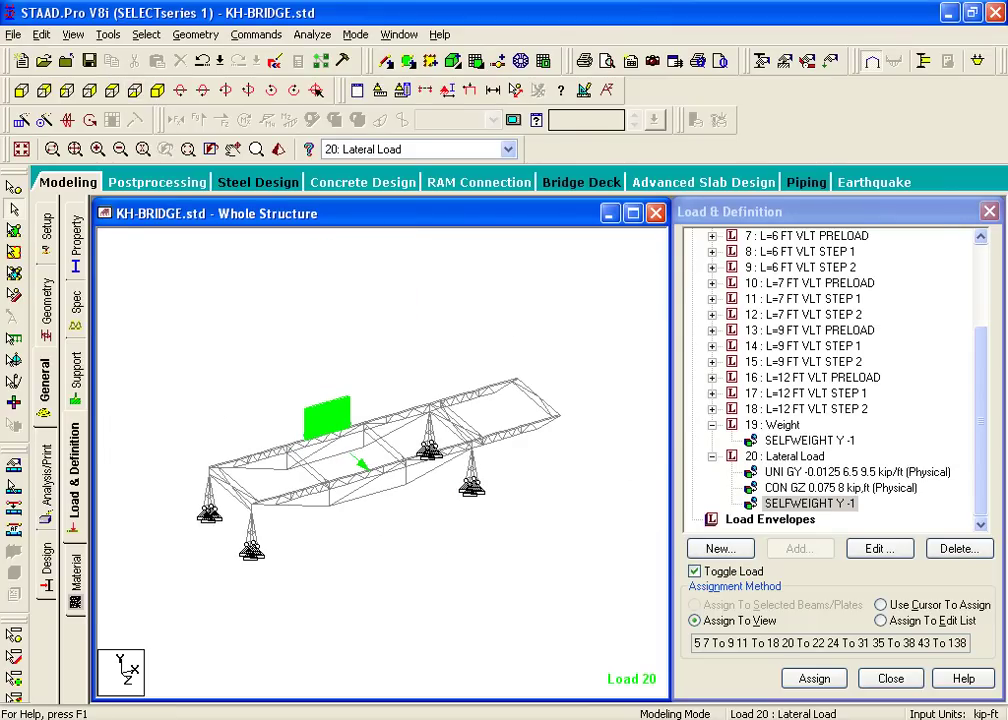